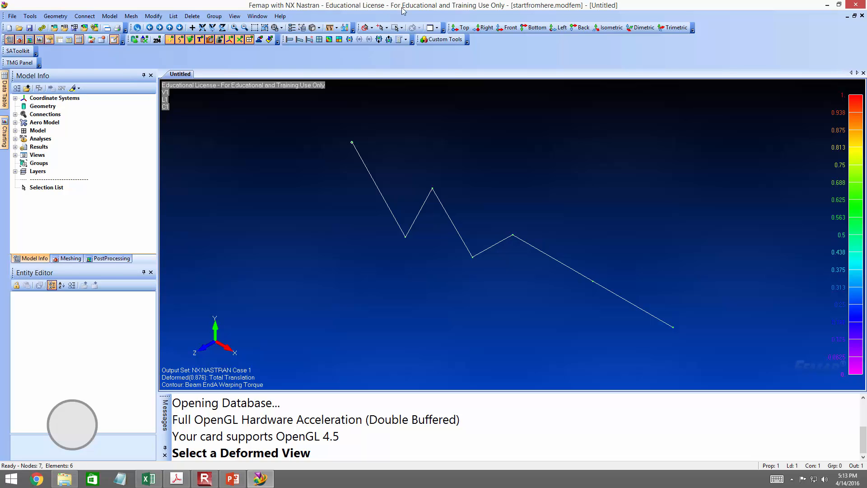
# Step: Turn off the deformed display so the beam is shown in its undeformed shape
pyautogui.click(299, 41)
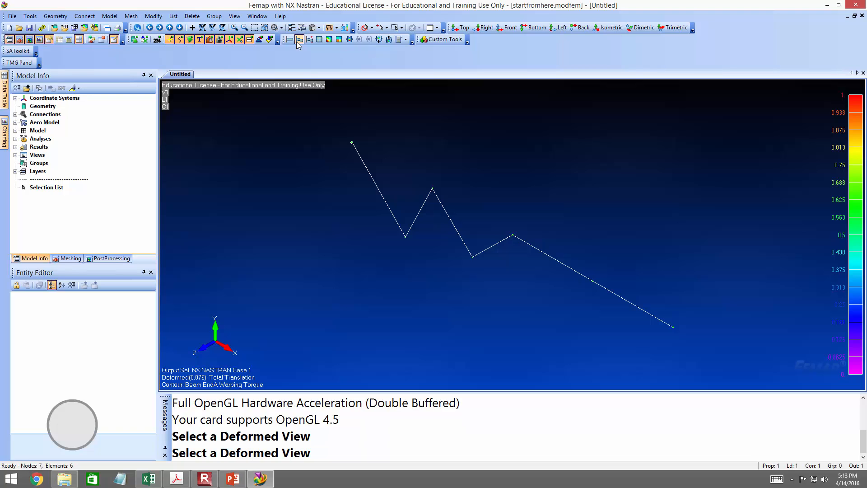
pyautogui.click(298, 41)
pyautogui.click(290, 39)
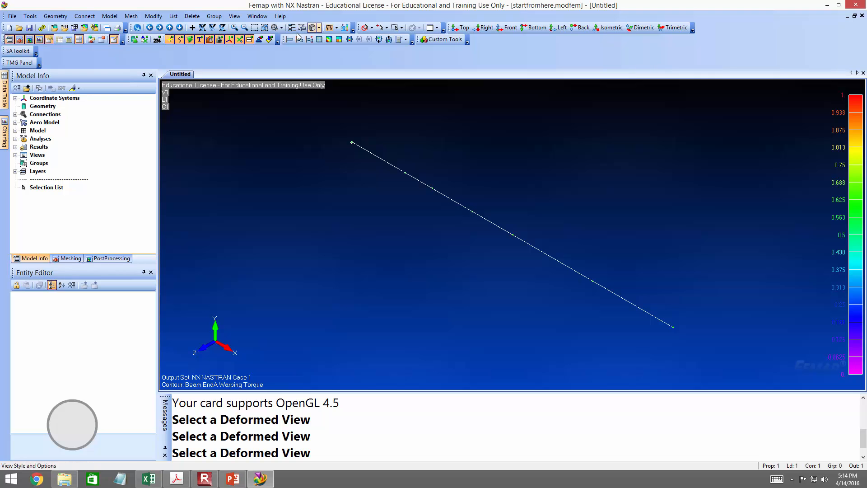
# Step: Apply the Beam Diagram contour style to the view, with the deformed style as None - Model Only
pyautogui.click(231, 18)
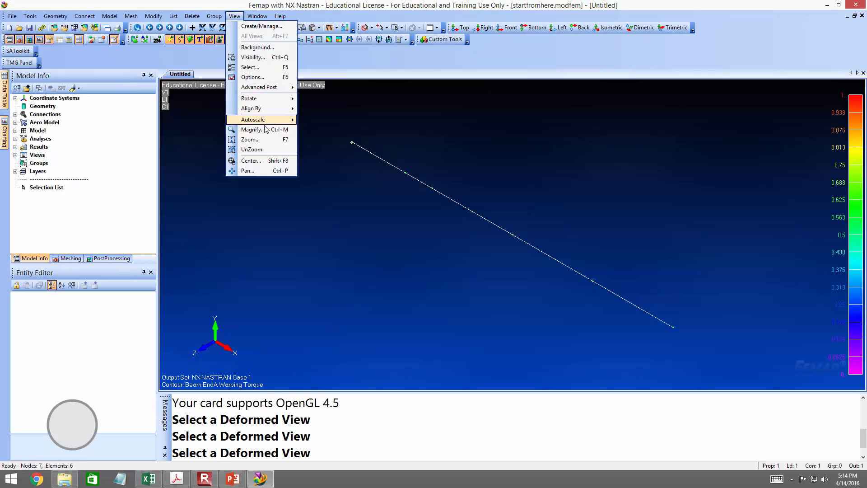
pyautogui.click(261, 70)
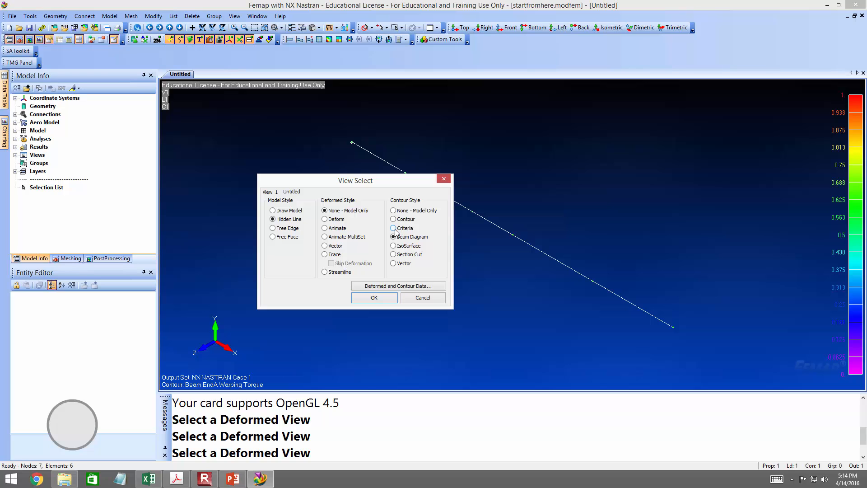
pyautogui.click(393, 220)
pyautogui.click(393, 237)
pyautogui.click(372, 298)
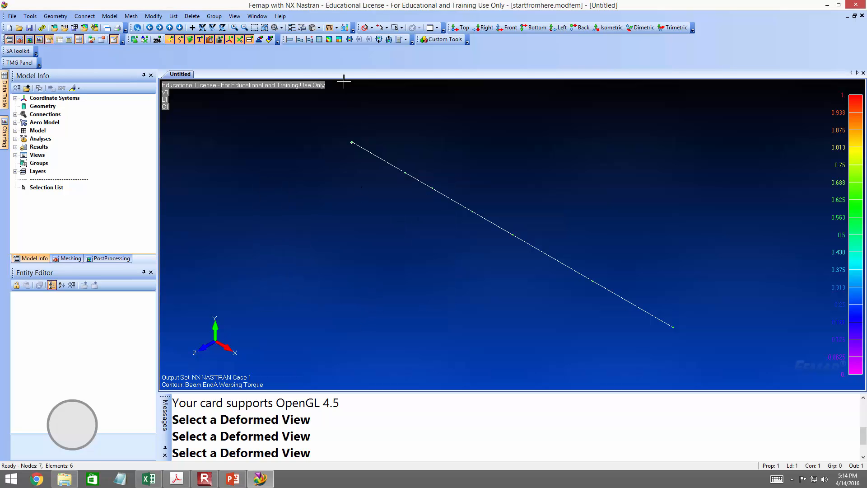
# Step: Set the contour output vector to 3018..Beam EndA Pl1 Shear Force
pyautogui.rightClick(296, 197)
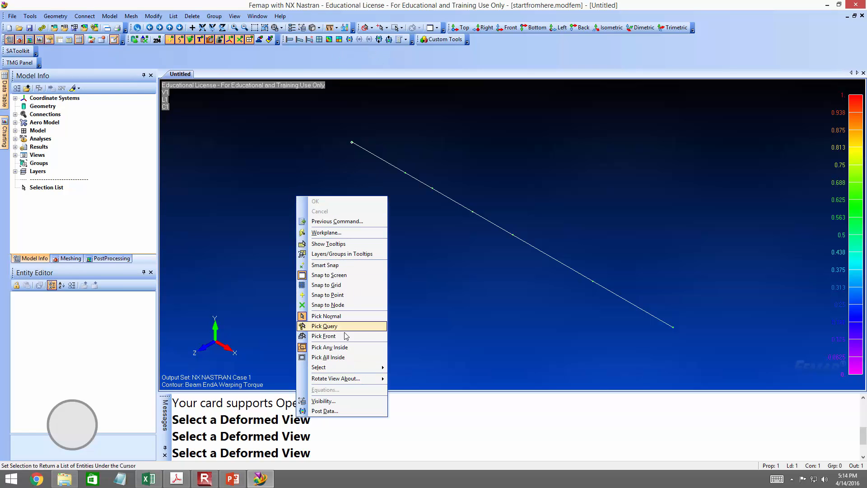
pyautogui.click(343, 411)
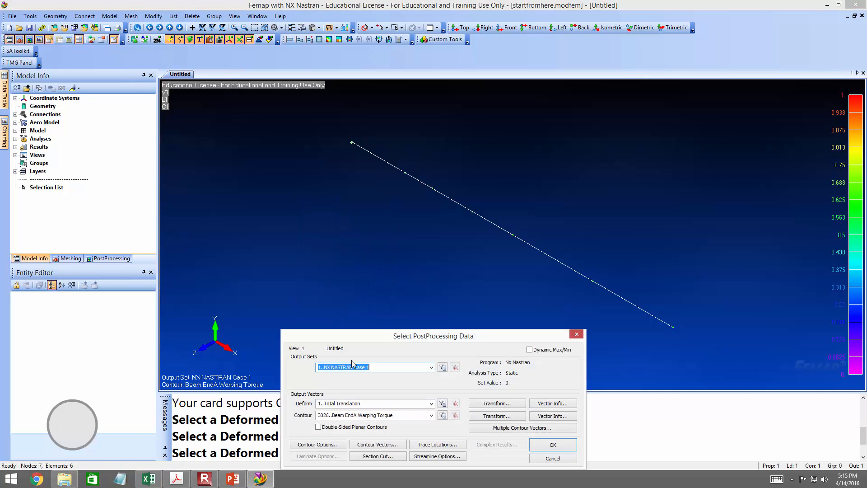
pyautogui.moveTo(356, 342); pyautogui.dragTo(215, 197)
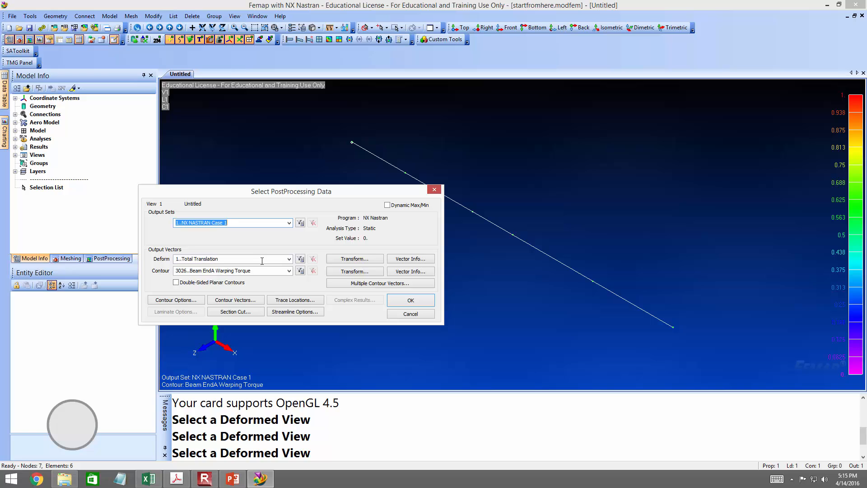
pyautogui.click(289, 271)
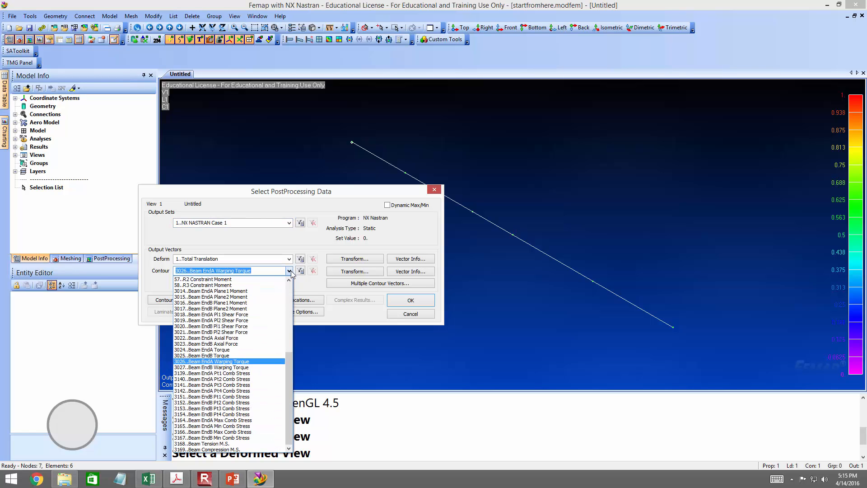
pyautogui.click(257, 315)
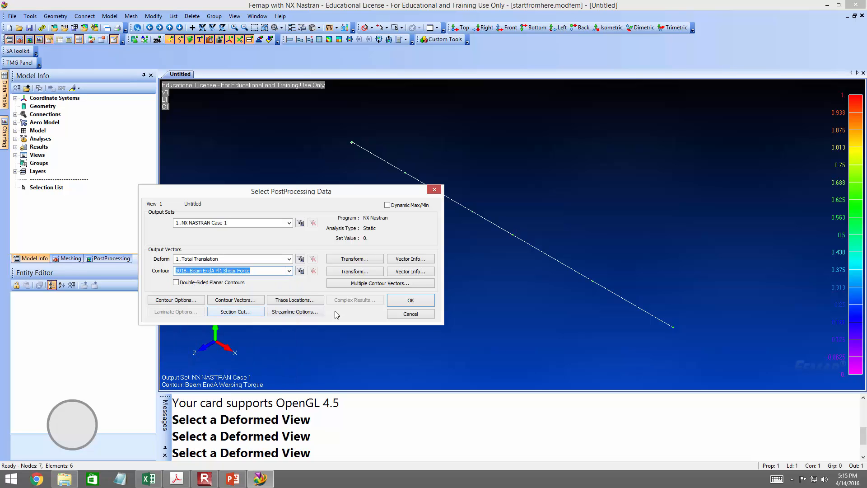
pyautogui.click(396, 304)
# Step: Switch the shear force display on the beam to the Contour style
pyautogui.click(337, 40)
pyautogui.click(326, 39)
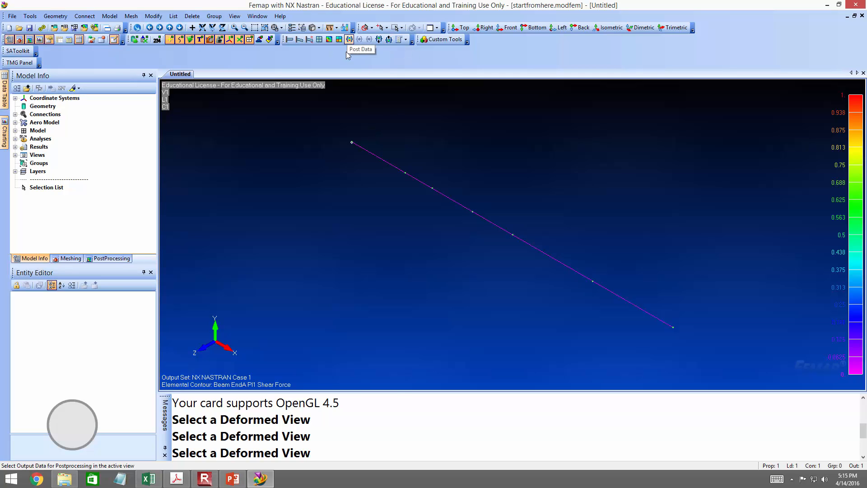
pyautogui.rightClick(309, 201)
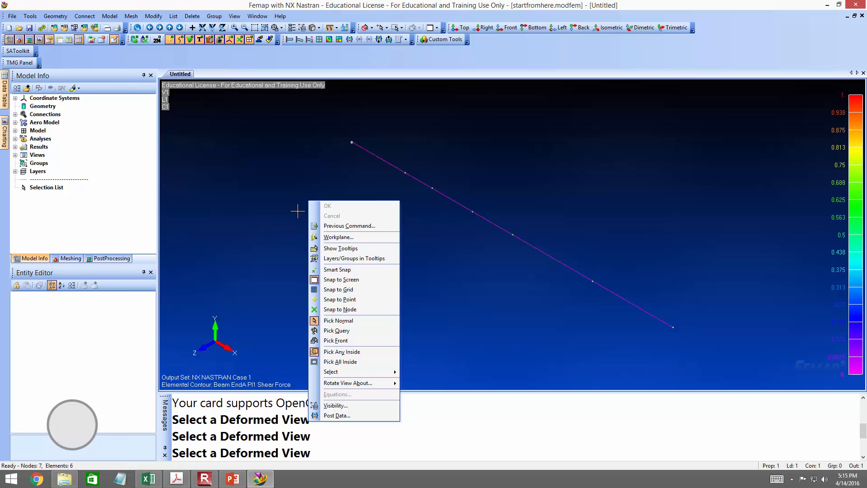
# Step: Change the view's contour style from Contour to Beam Diagram
pyautogui.click(235, 16)
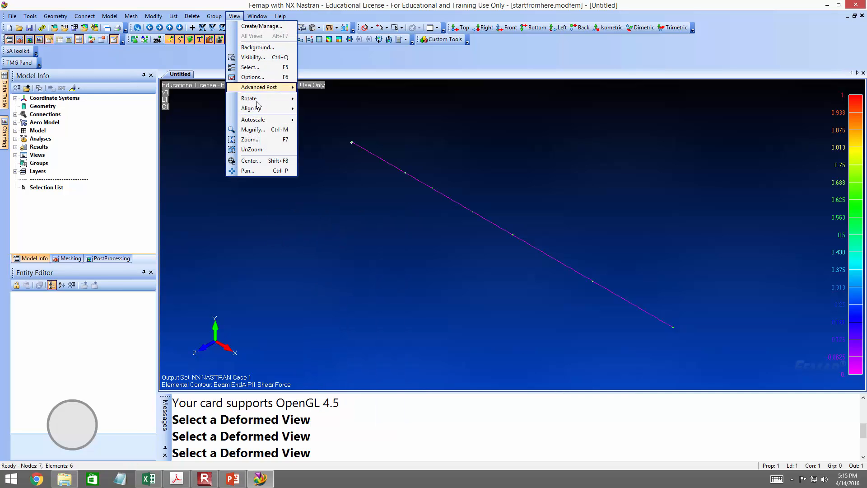
pyautogui.click(249, 68)
pyautogui.click(485, 396)
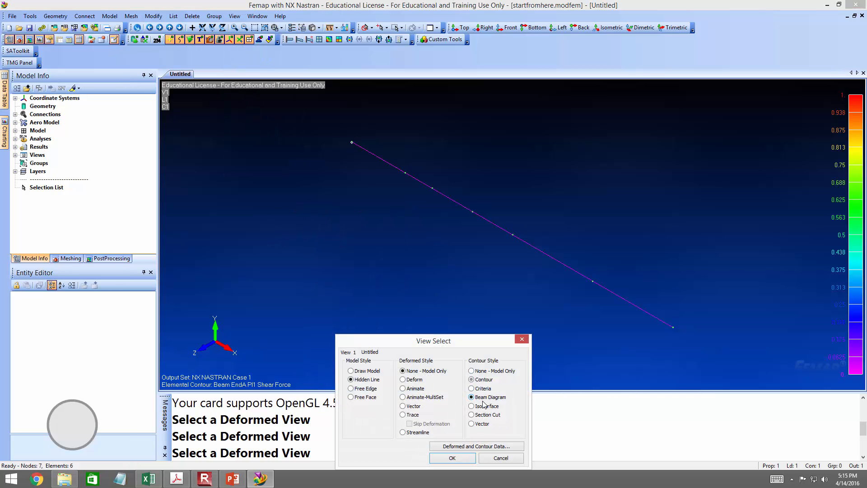
pyautogui.click(456, 459)
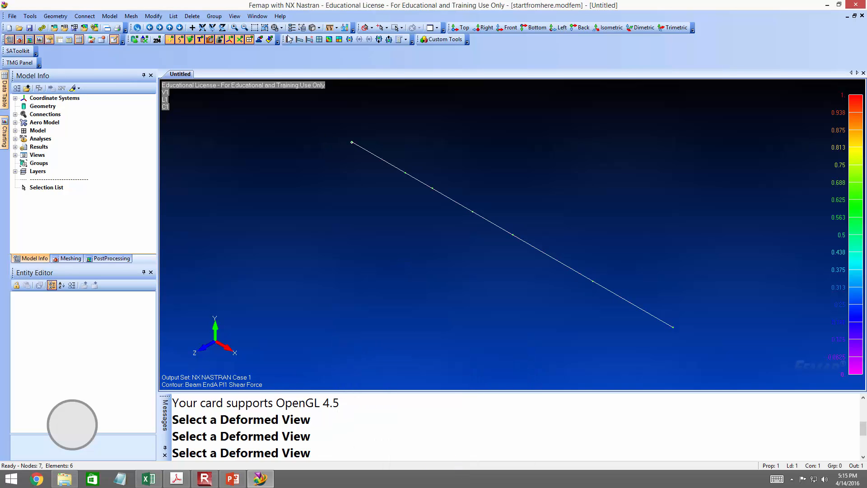
# Step: Display the results in the Criteria style and set the contour vector to 3020..Beam EndB Pl1 Shear Force
pyautogui.click(329, 40)
pyautogui.click(338, 40)
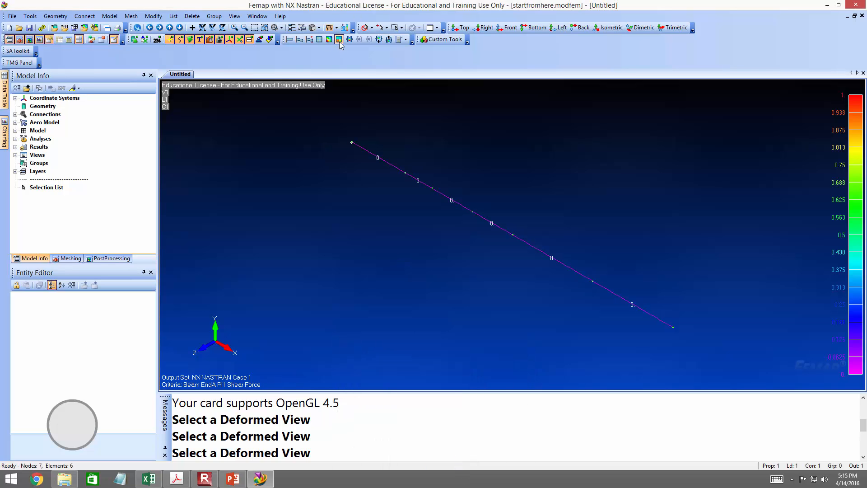
pyautogui.rightClick(331, 116)
pyautogui.click(354, 331)
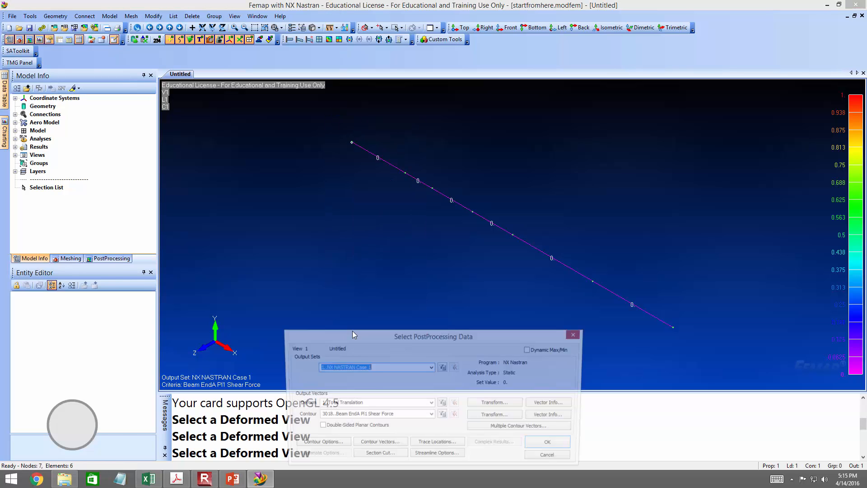
pyautogui.click(431, 416)
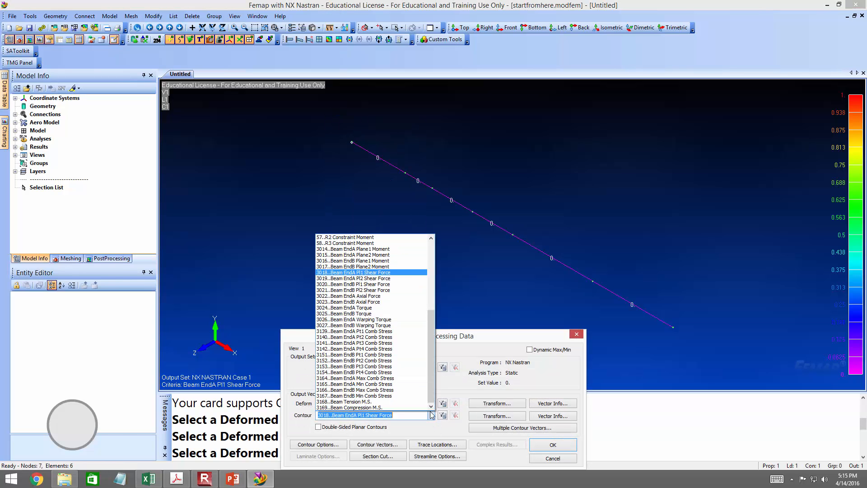
pyautogui.click(391, 284)
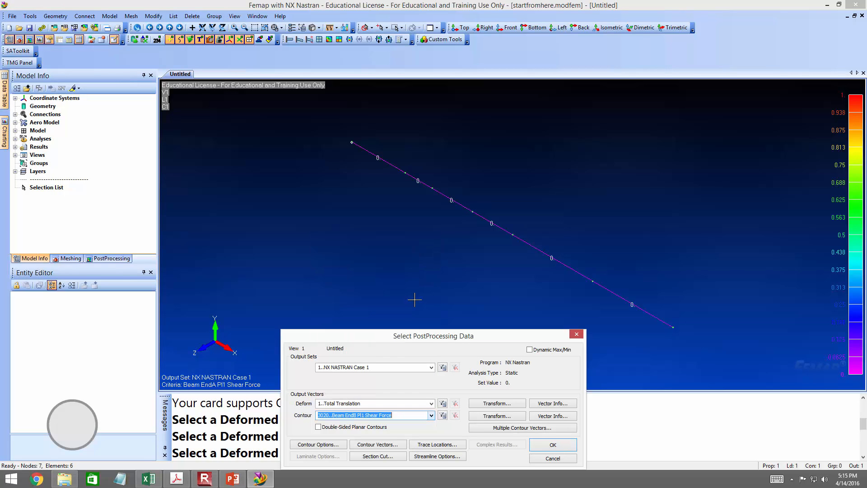
pyautogui.click(538, 448)
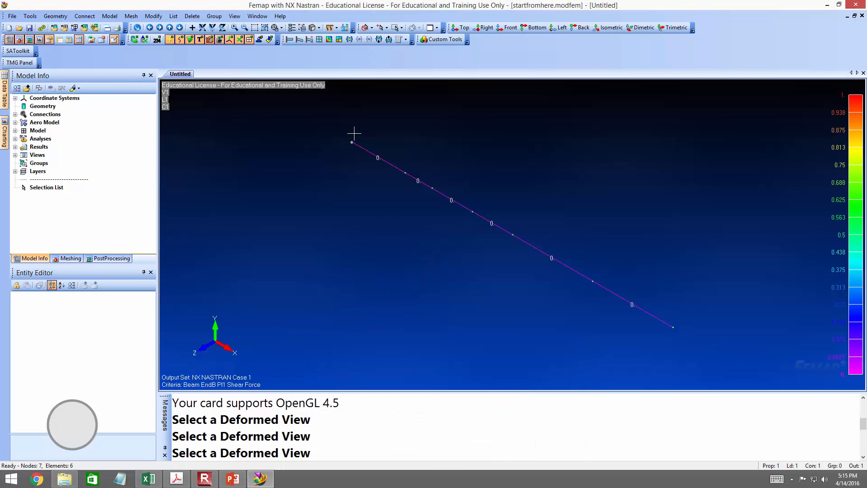
# Step: Change the view's contour style from Criteria to Beam Diagram for the EndB plane 1 shear force
pyautogui.click(234, 16)
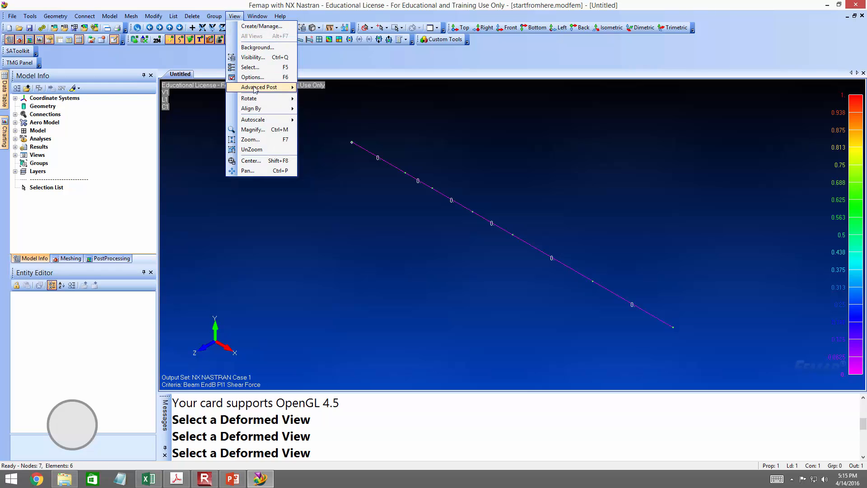
pyautogui.click(262, 71)
pyautogui.click(472, 398)
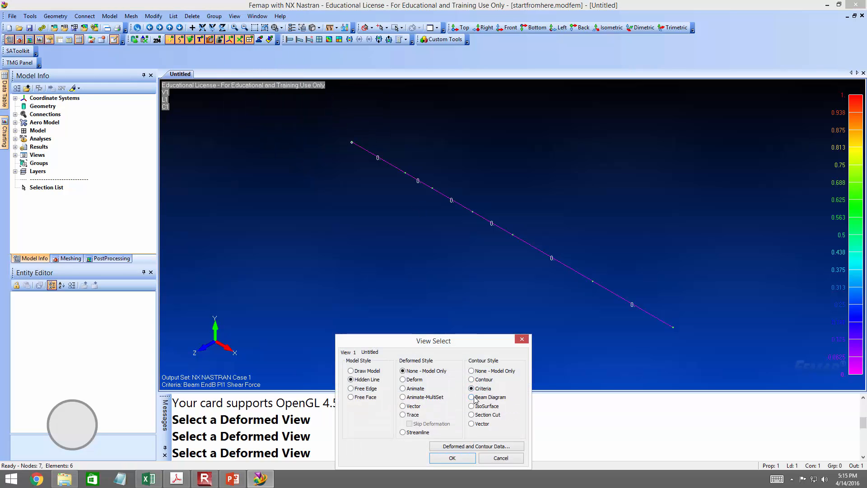
pyautogui.click(455, 458)
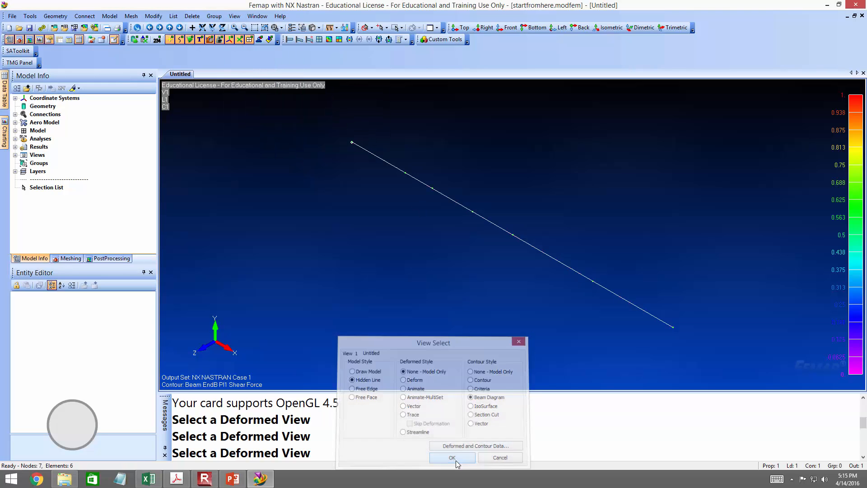
# Step: Display the results as a contour, advance to the next output vector, and return to the previous one
pyautogui.click(328, 42)
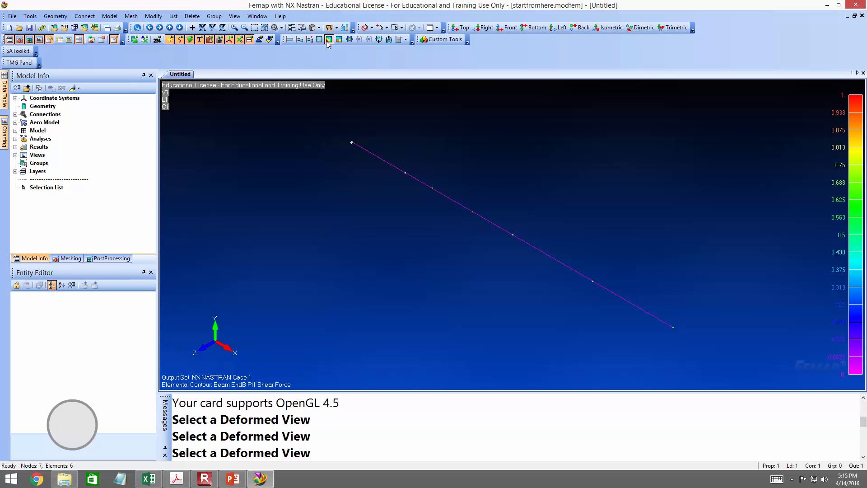
pyautogui.click(378, 39)
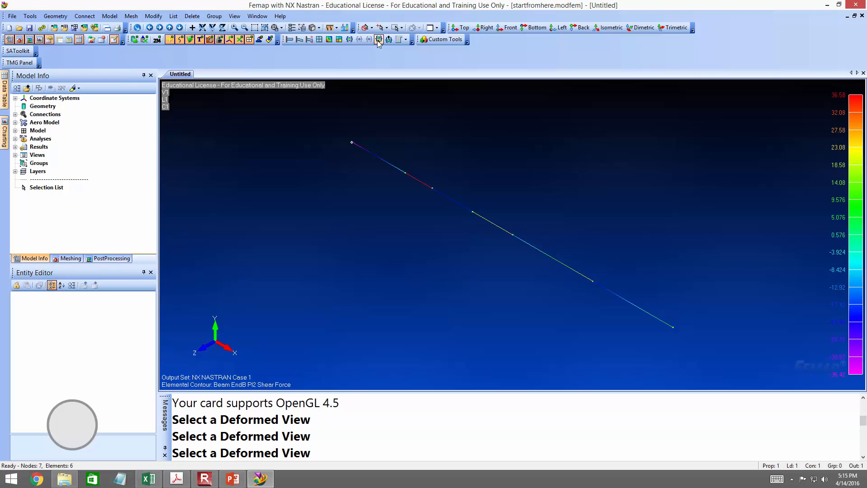
pyautogui.click(389, 40)
# Step: Change the contour output vector from EndB to 3018..Beam EndA Pl1 Shear Force
pyautogui.rightClick(314, 148)
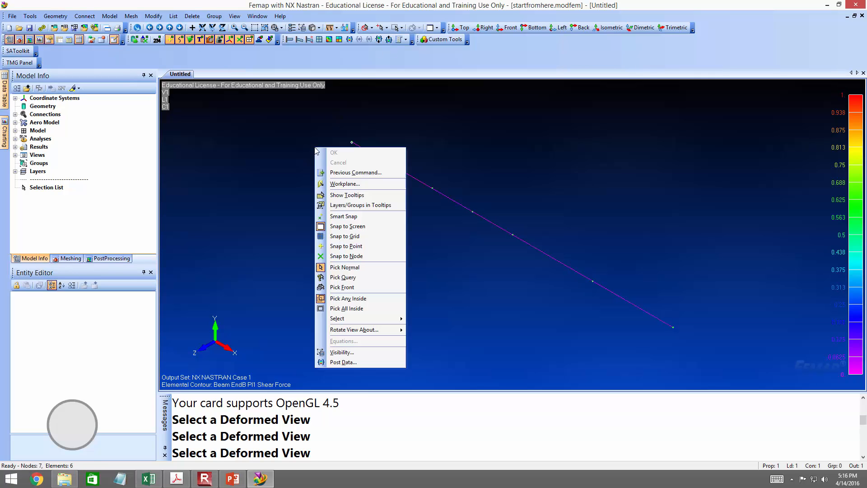
pyautogui.click(355, 362)
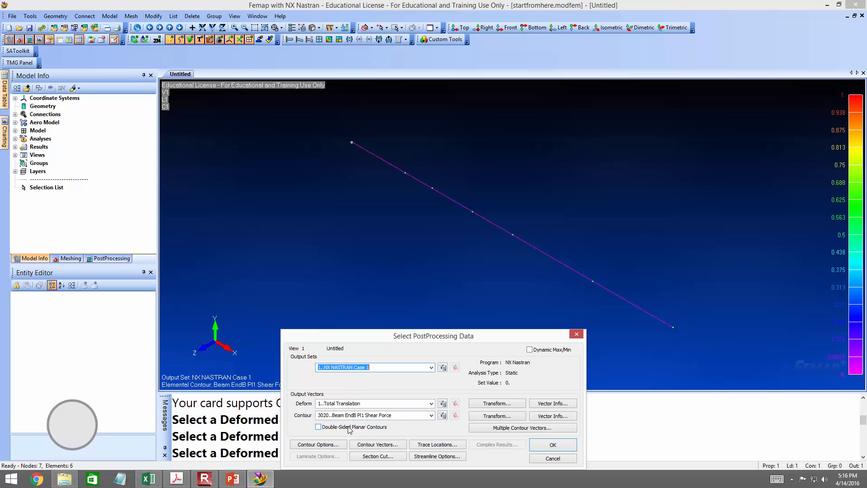
pyautogui.click(432, 415)
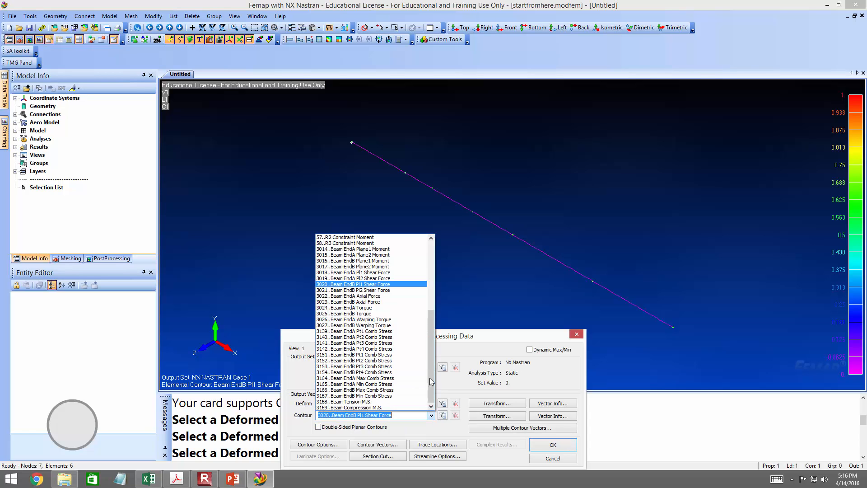
pyautogui.click(396, 273)
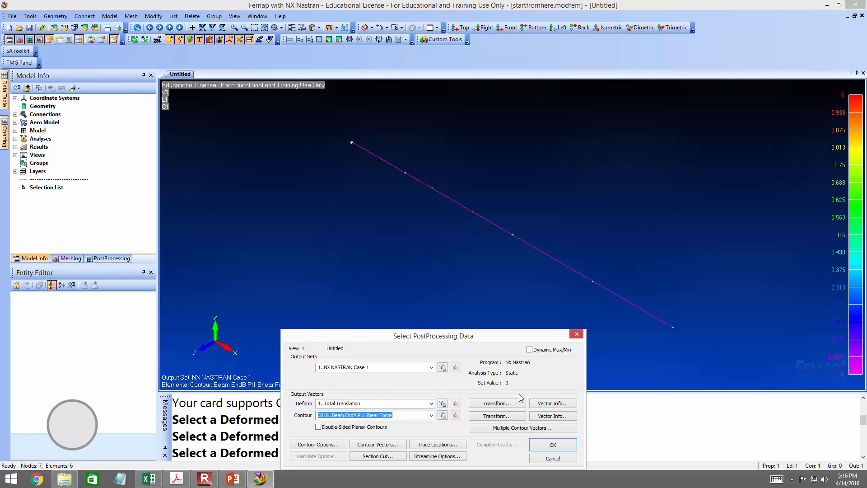
pyautogui.click(537, 442)
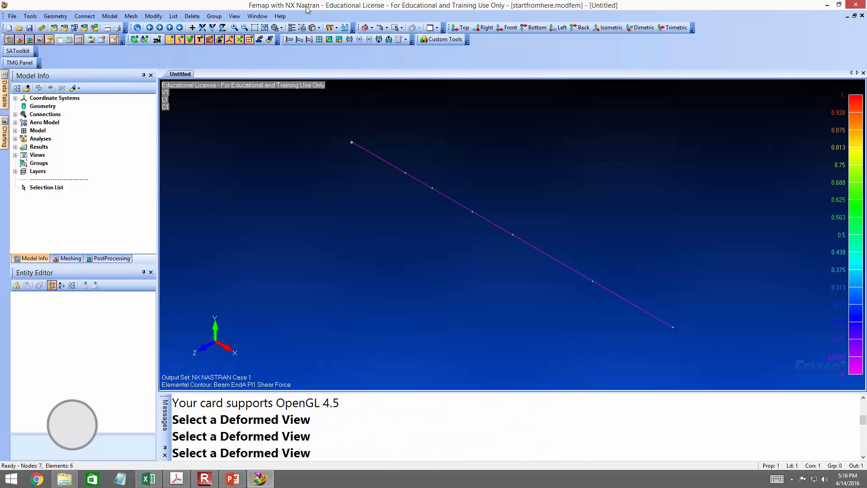
# Step: Set the contour style to Beam Diagram, accepting the existing deformed and contour data selections
pyautogui.click(234, 16)
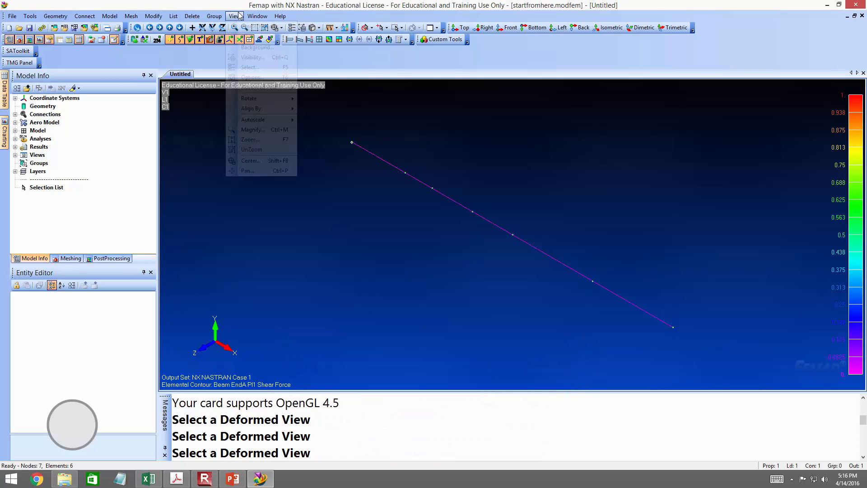
pyautogui.click(260, 68)
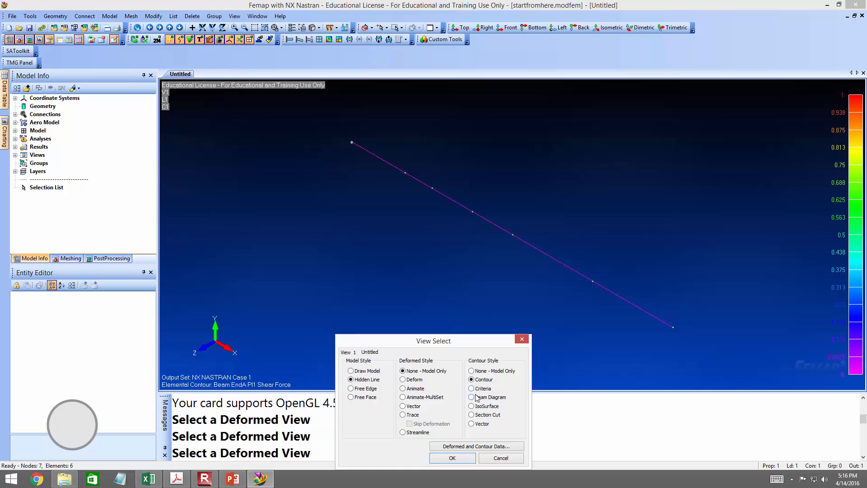
pyautogui.click(476, 446)
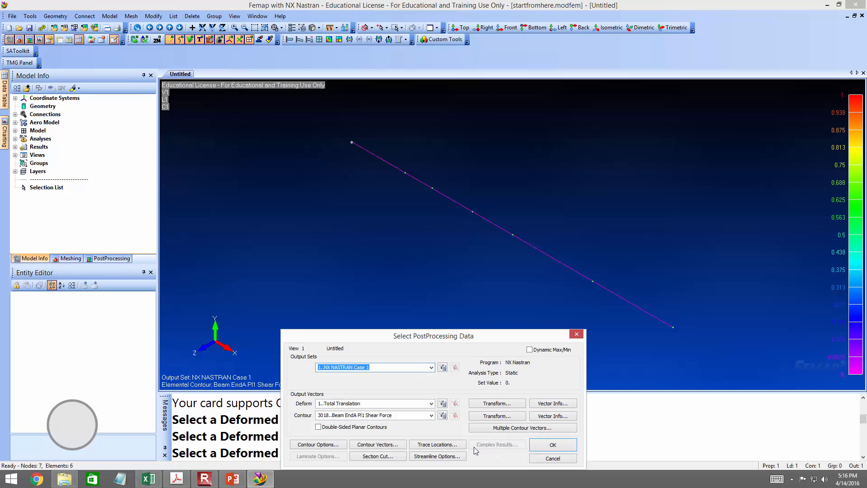
pyautogui.click(535, 445)
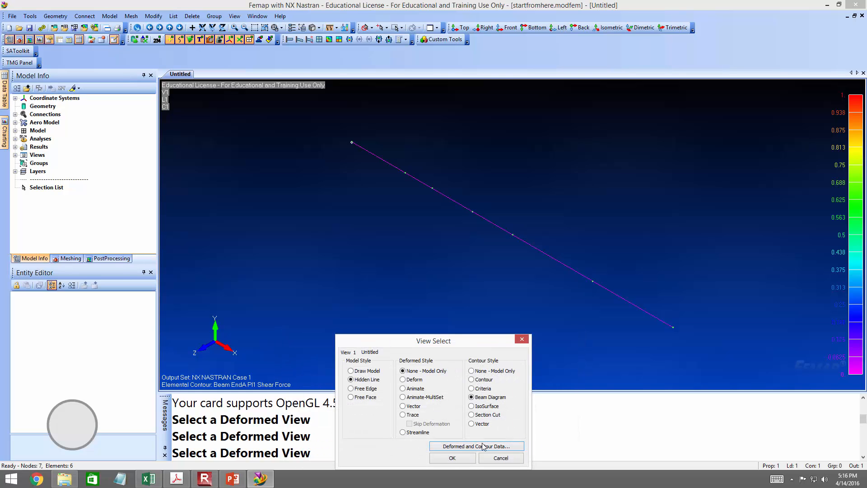
pyautogui.click(470, 458)
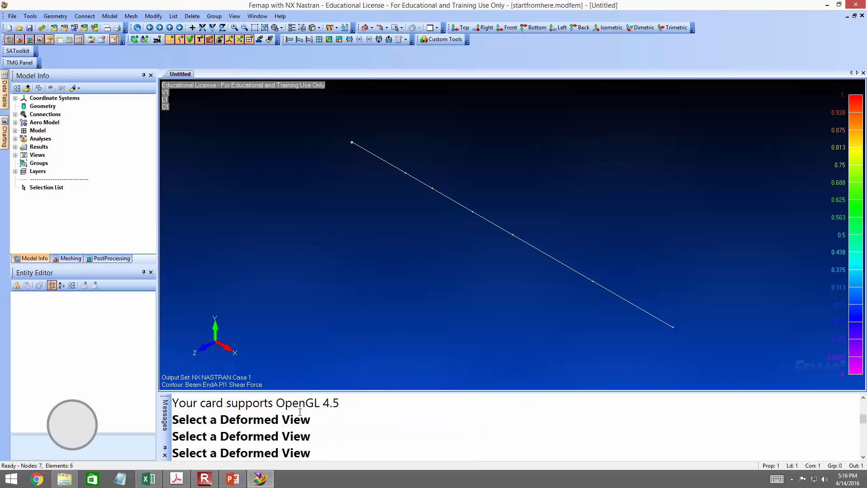
# Step: Display the beam as a deformed contour view and open its post-processing data, closing it without changes
pyautogui.click(300, 40)
pyautogui.click(300, 40)
pyautogui.click(327, 41)
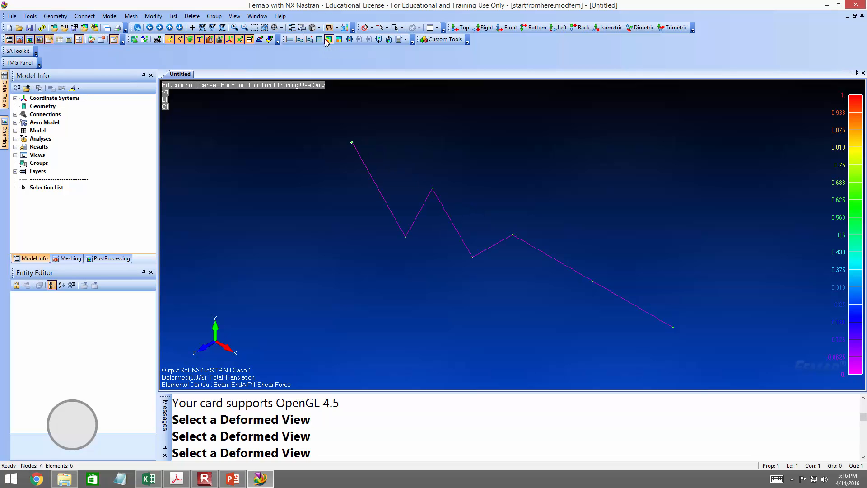
pyautogui.rightClick(348, 80)
pyautogui.click(375, 296)
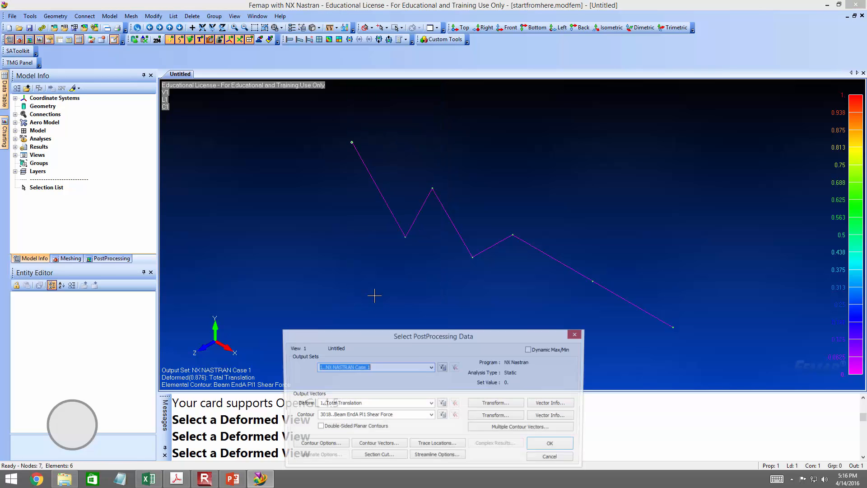
pyautogui.click(577, 334)
# Step: Close Femap without saving startfromhere.modfem and reopen the model
pyautogui.click(855, 4)
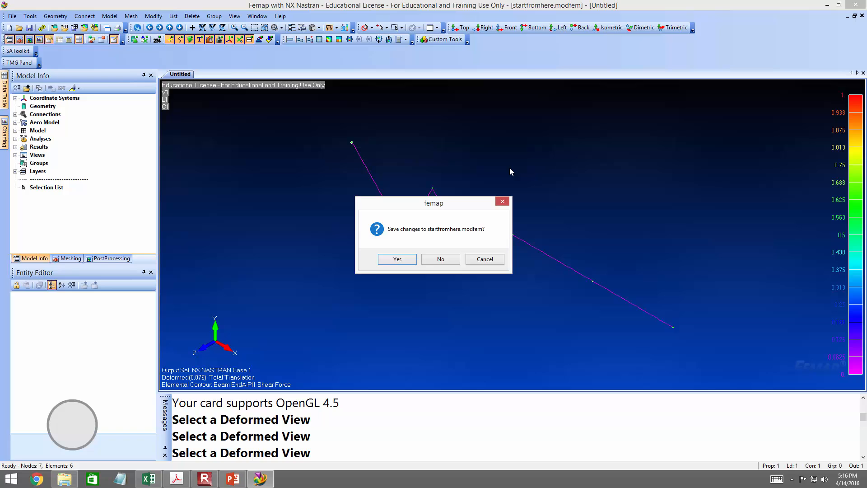
pyautogui.click(429, 261)
pyautogui.doubleClick(141, 105)
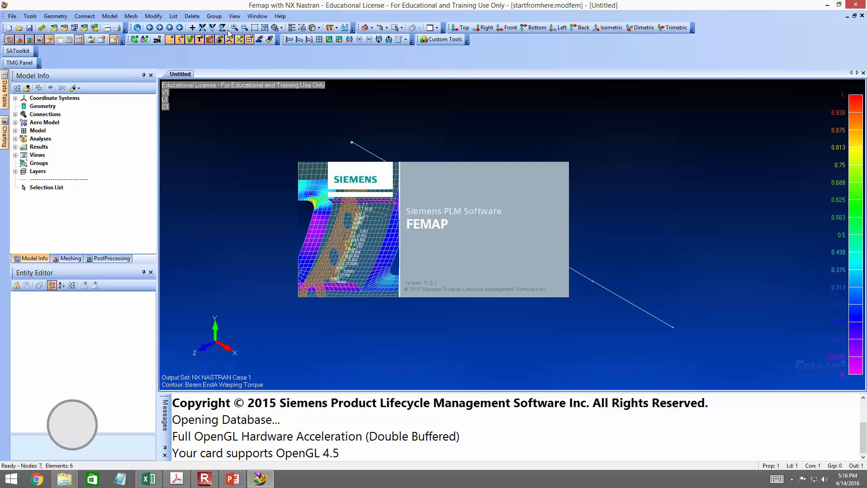
# Step: Accept the Beam Diagram view style, switch the display to contour, try the criteria view, and return to contour
pyautogui.click(234, 17)
pyautogui.click(249, 67)
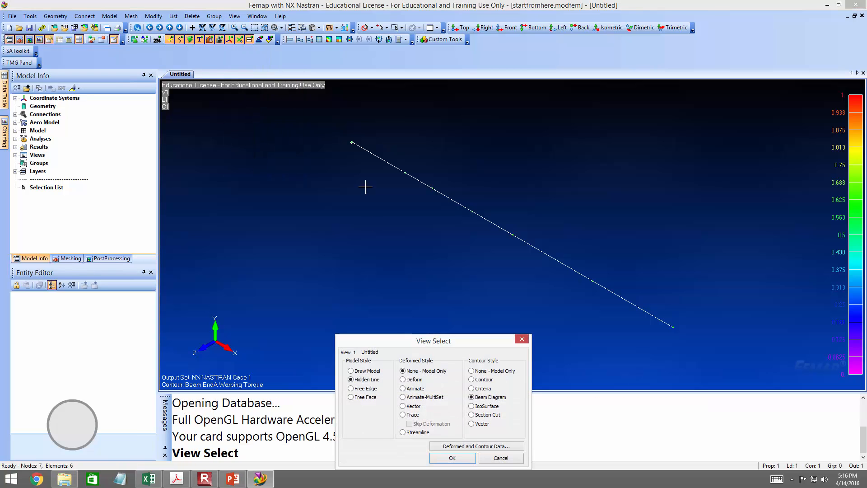
pyautogui.click(452, 458)
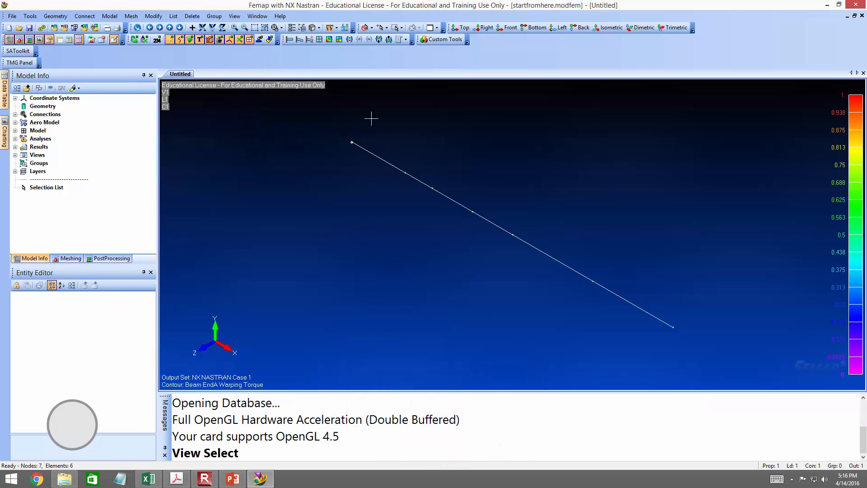
pyautogui.click(328, 41)
pyautogui.click(339, 40)
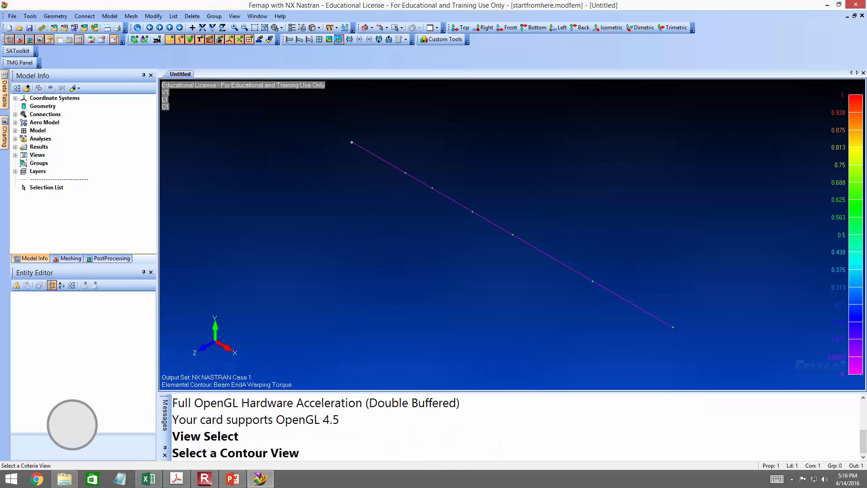
pyautogui.click(329, 39)
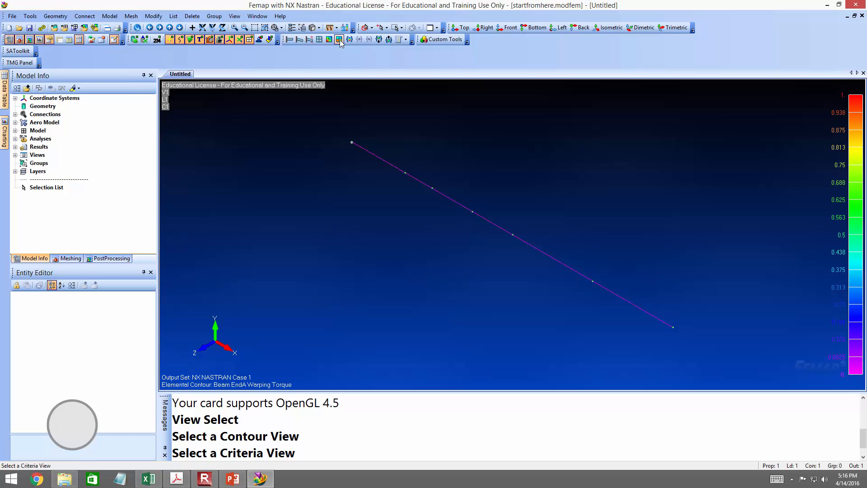
# Step: Advance the contour through successive output vectors past Beam Compression M.S. and dismiss the resulting error
pyautogui.click(379, 39)
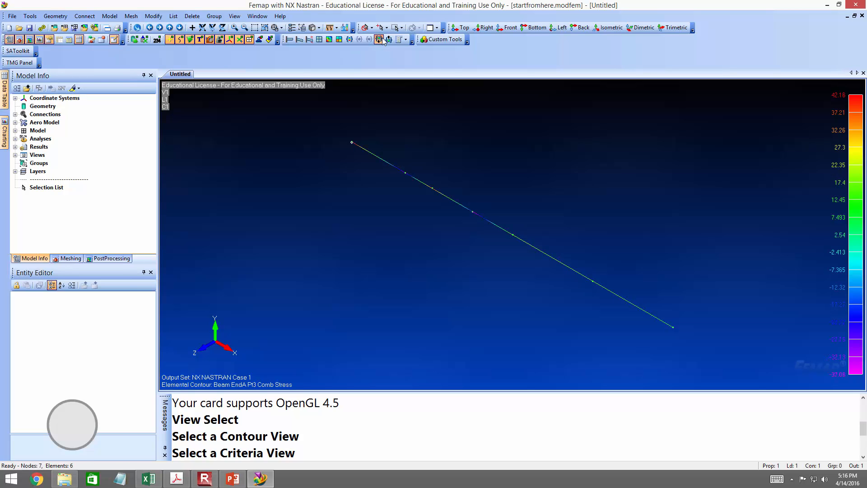
pyautogui.click(382, 37)
pyautogui.click(382, 37)
pyautogui.click(382, 38)
pyautogui.click(382, 37)
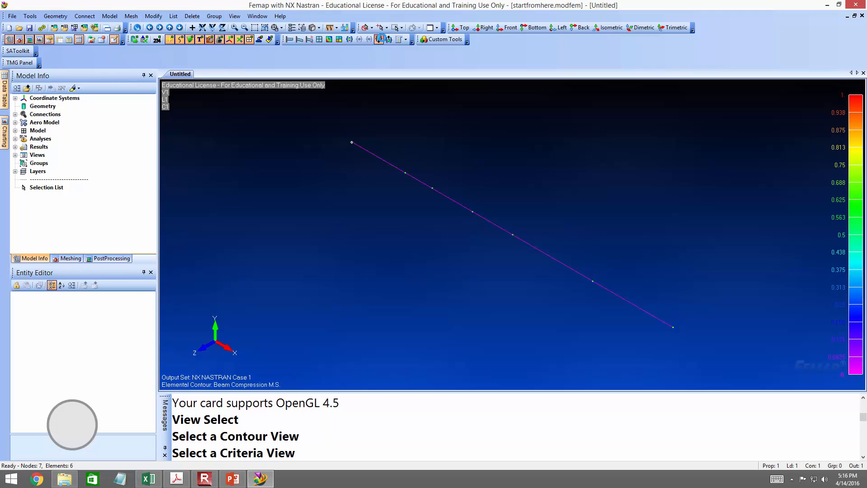
pyautogui.click(382, 38)
pyautogui.click(431, 249)
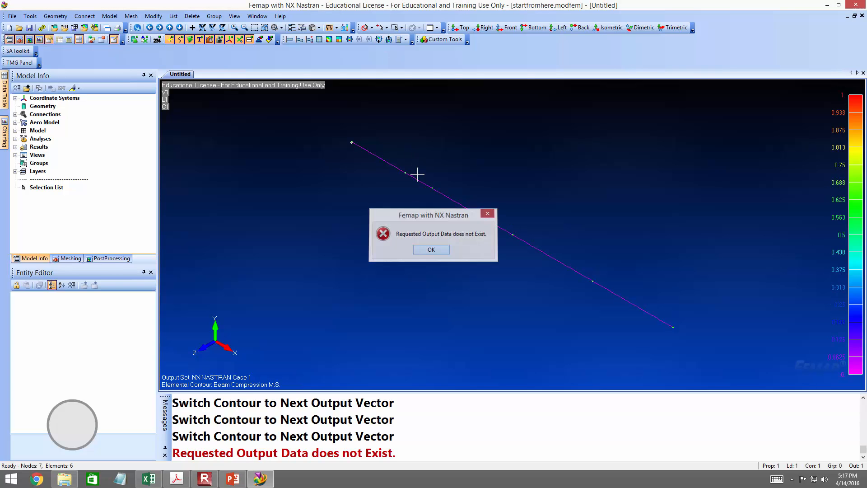
# Step: Step the contour back through the previous output vectors to Beam EndA Pt1 Comb Stress
pyautogui.click(388, 41)
pyautogui.click(387, 41)
pyautogui.click(388, 41)
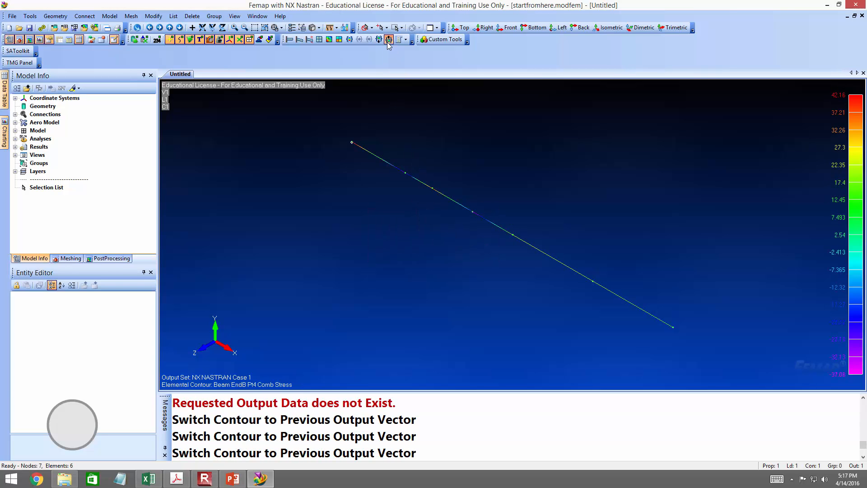
pyautogui.click(388, 40)
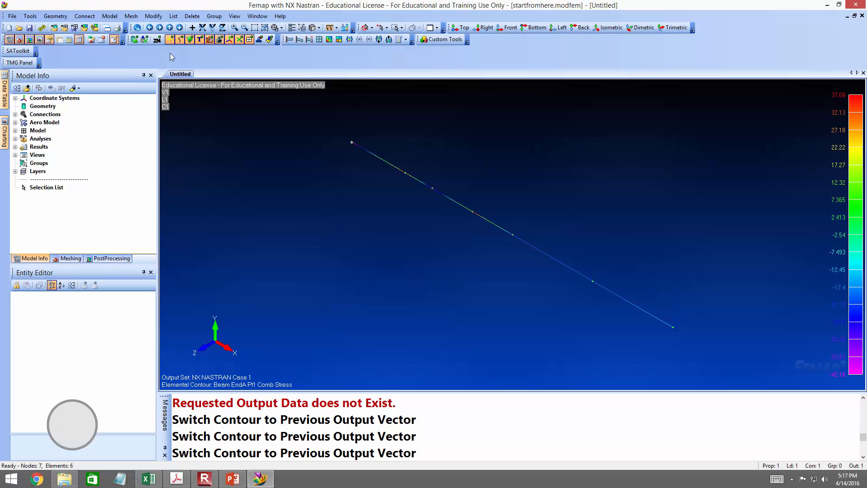
# Step: Run the NX Nastran analysis for the analysis set 1..Run The Model
pyautogui.click(109, 16)
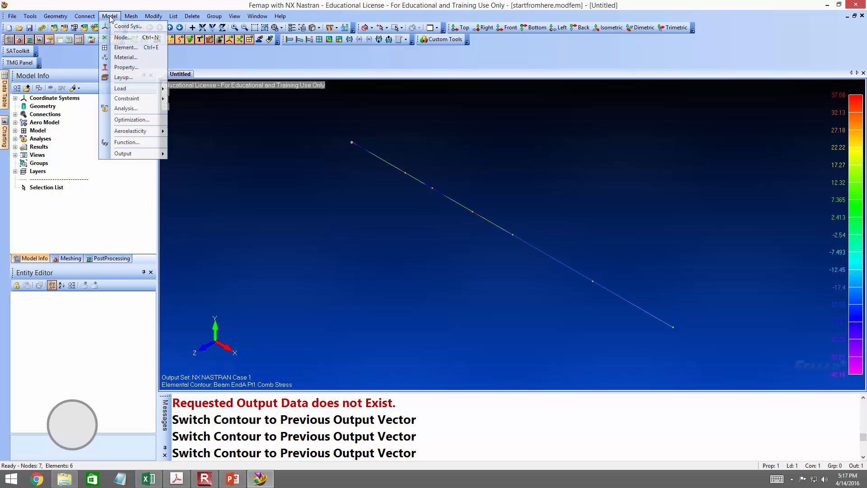
pyautogui.click(132, 109)
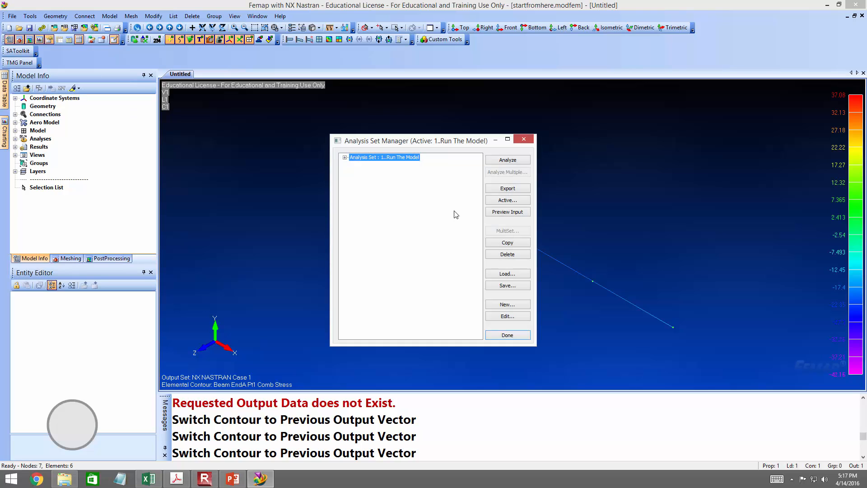
pyautogui.click(508, 161)
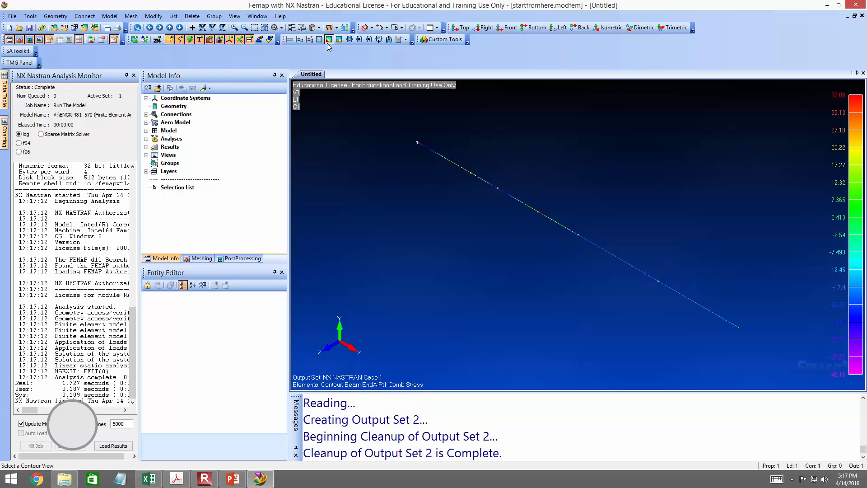
# Step: Set the contour style to Beam Diagram for the combined stress results and close the analysis monitor
pyautogui.click(234, 16)
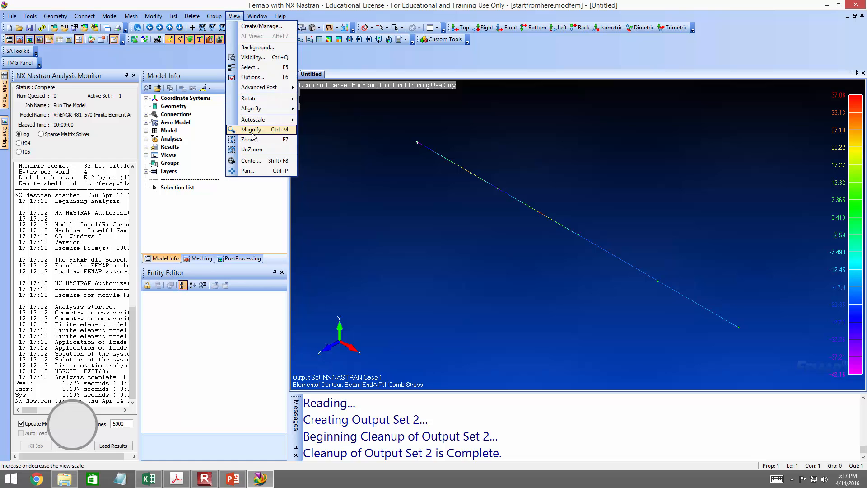
pyautogui.click(256, 68)
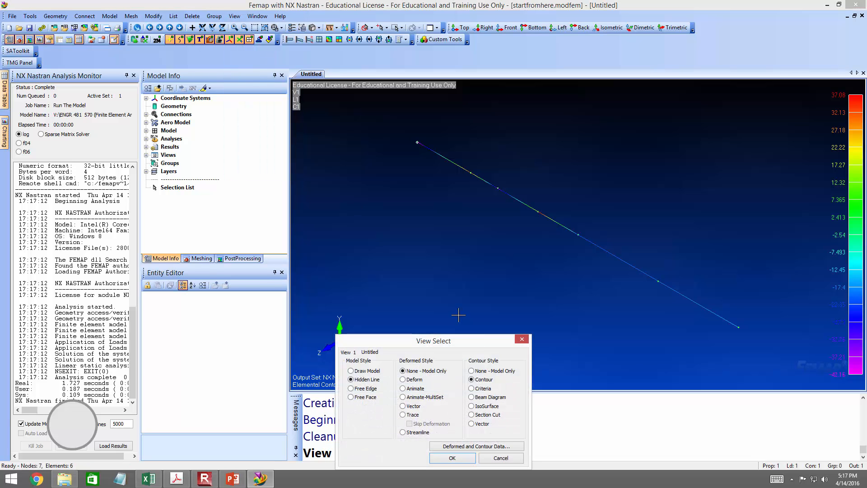
pyautogui.click(481, 397)
pyautogui.click(465, 449)
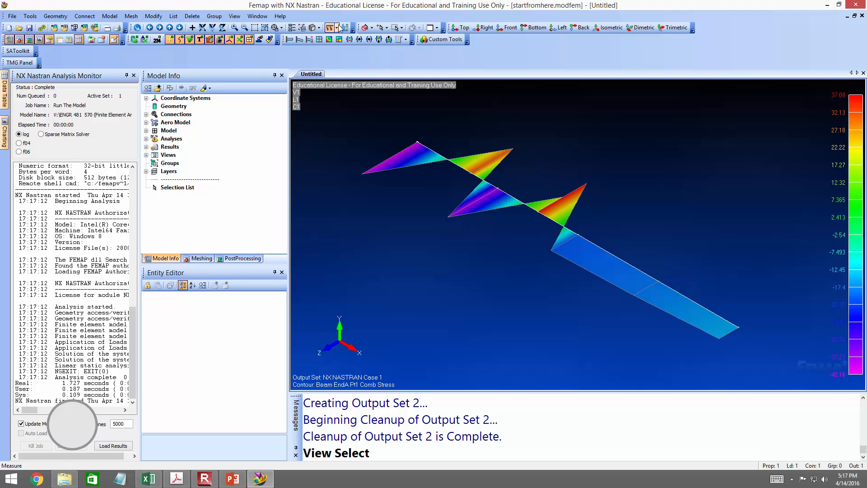
pyautogui.click(133, 75)
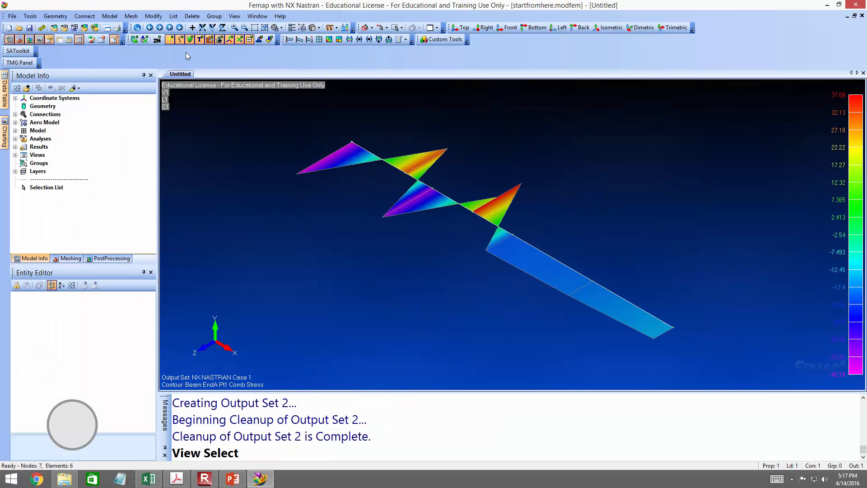
# Step: Review the view's model, deformed and contour style settings, closing them without changes
pyautogui.click(234, 16)
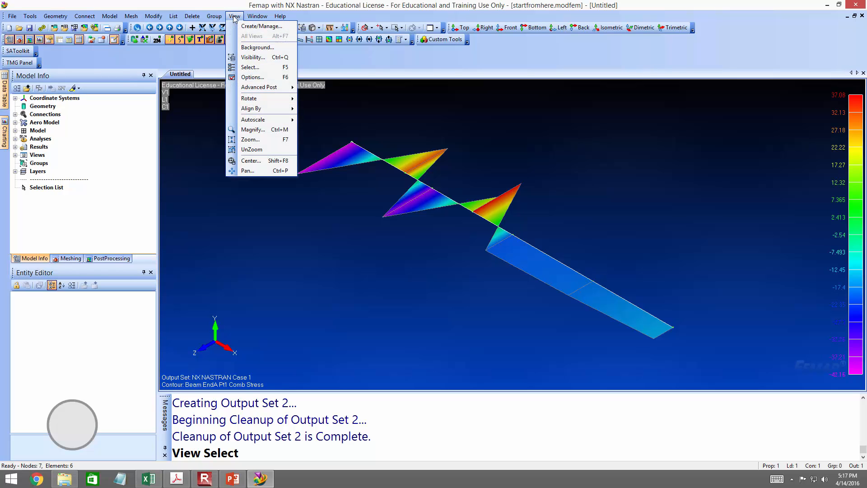
pyautogui.click(263, 69)
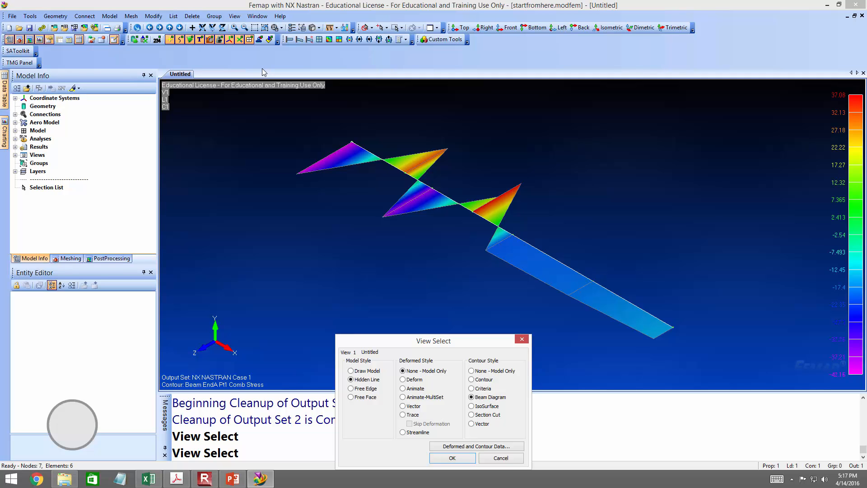
pyautogui.click(521, 340)
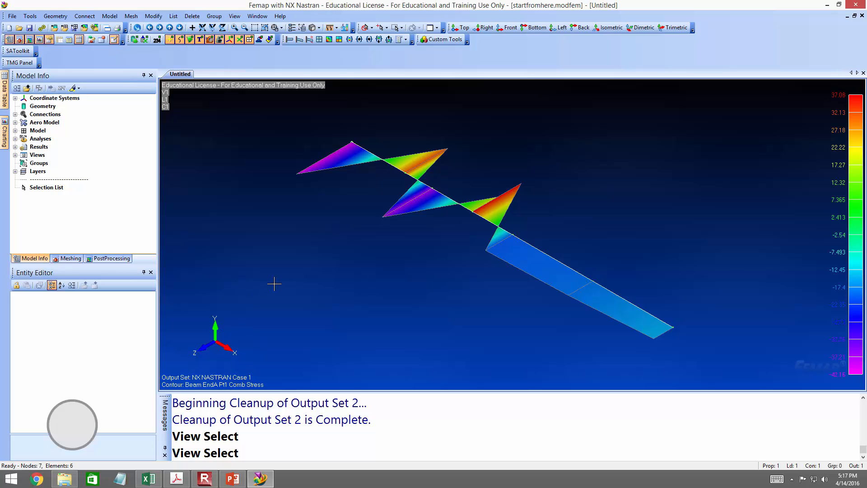
# Step: Change the contour output vector to 3018..Beam EndA Pl1 Shear Force in the post-processing data
pyautogui.rightClick(263, 229)
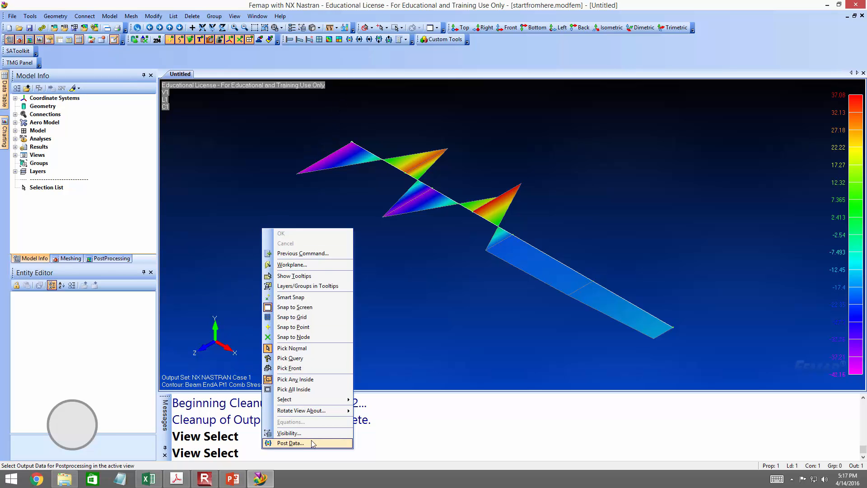
pyautogui.click(291, 443)
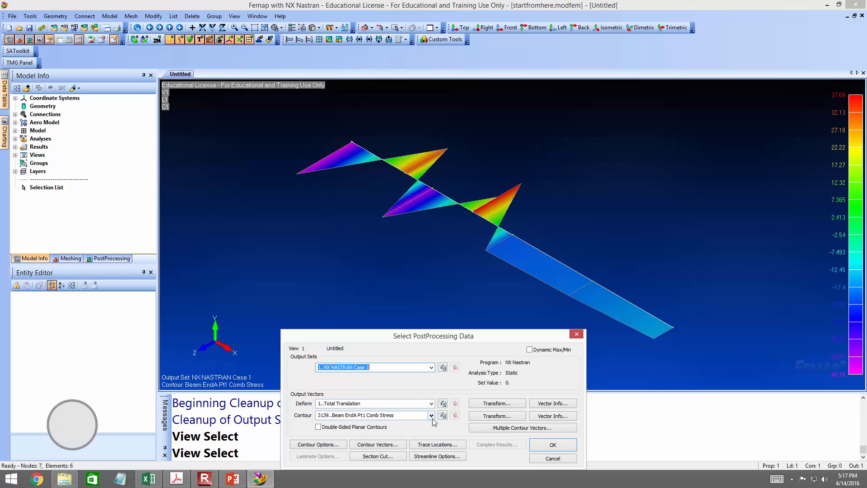
pyautogui.click(431, 415)
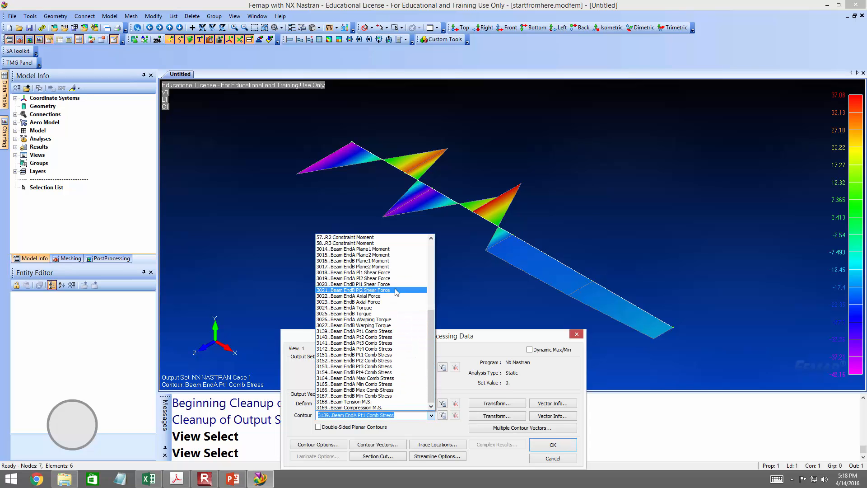
pyautogui.click(388, 273)
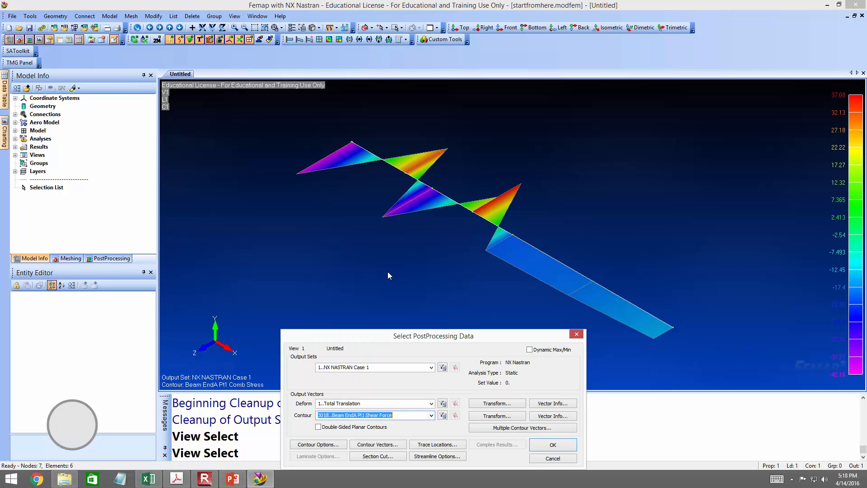
pyautogui.click(537, 447)
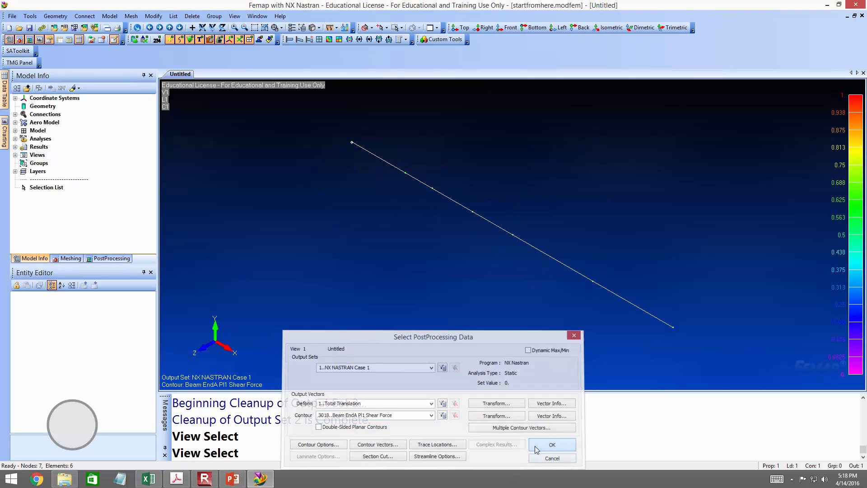
# Step: Switch the shear force display to contour and criteria views, and accept the existing post-processing data
pyautogui.click(338, 40)
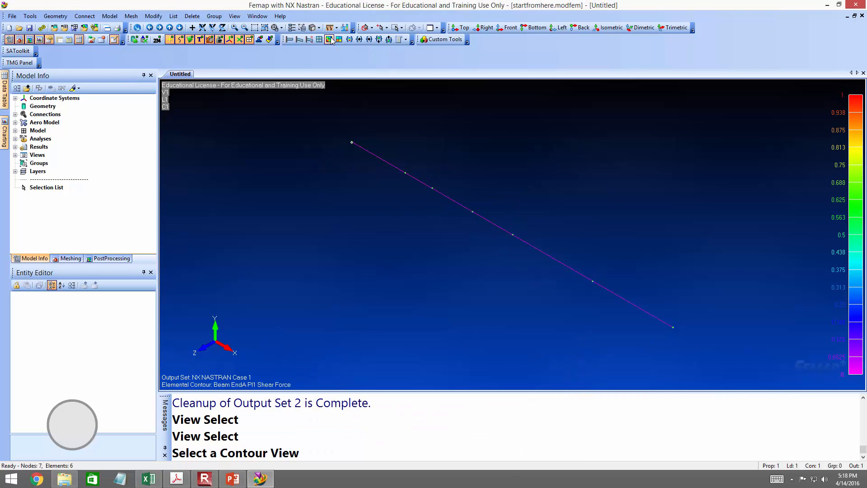
pyautogui.click(337, 41)
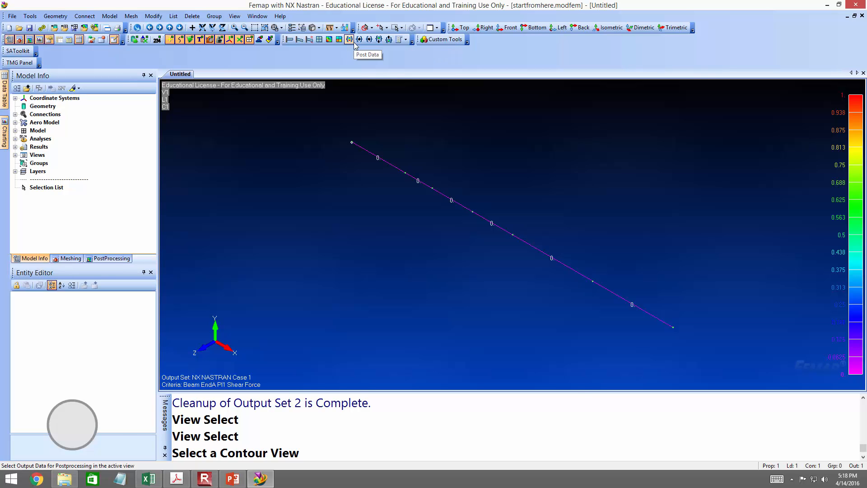
pyautogui.click(354, 44)
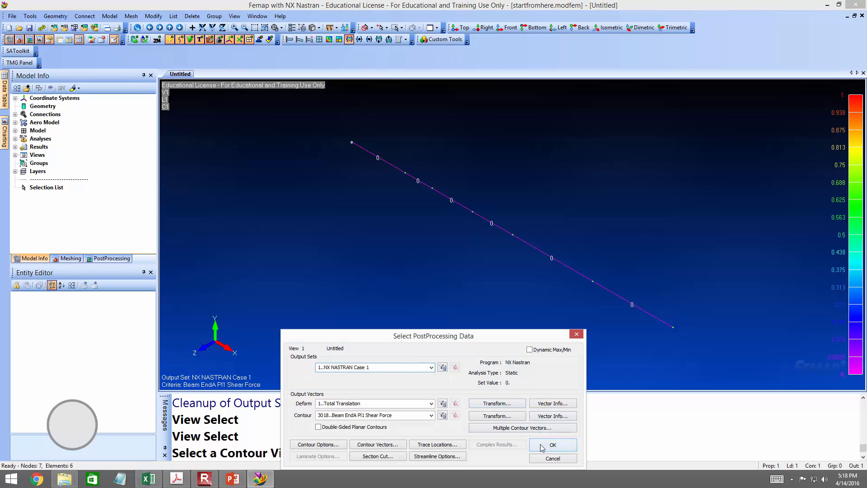
pyautogui.click(543, 448)
# Step: Set the contour style to Beam Diagram for the plane 1 shear force, and switch the display back to contour
pyautogui.click(257, 16)
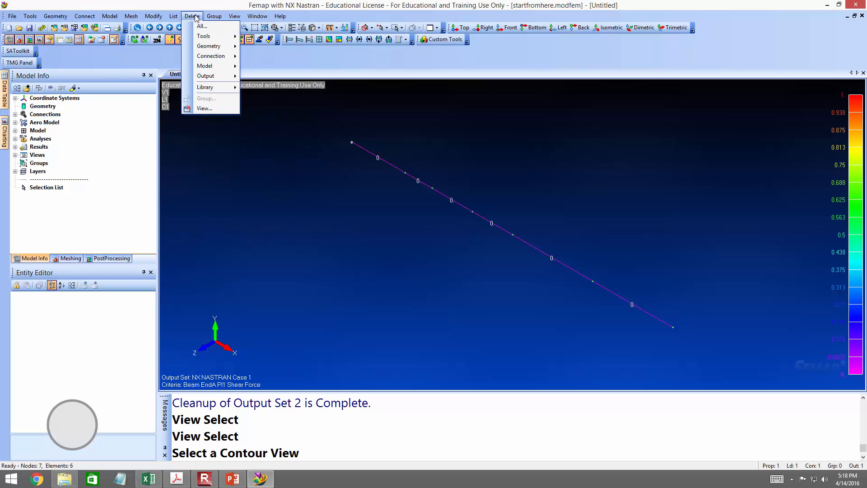
pyautogui.click(260, 69)
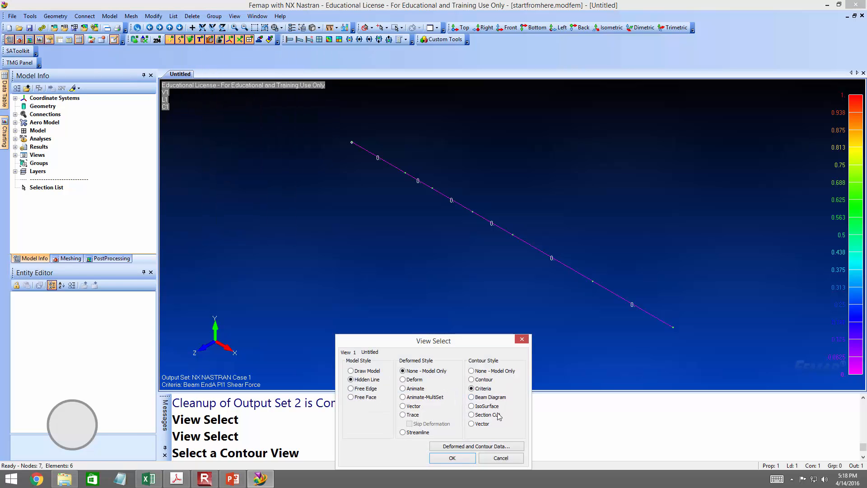
pyautogui.click(479, 397)
pyautogui.click(466, 456)
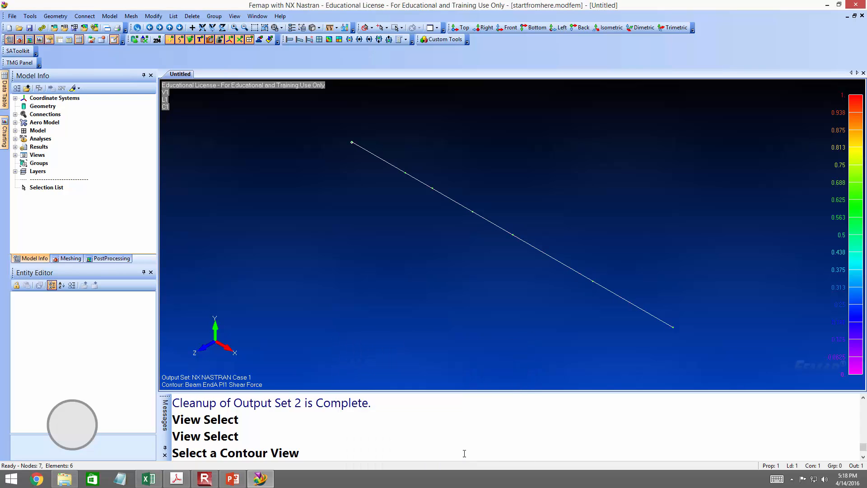
pyautogui.click(330, 39)
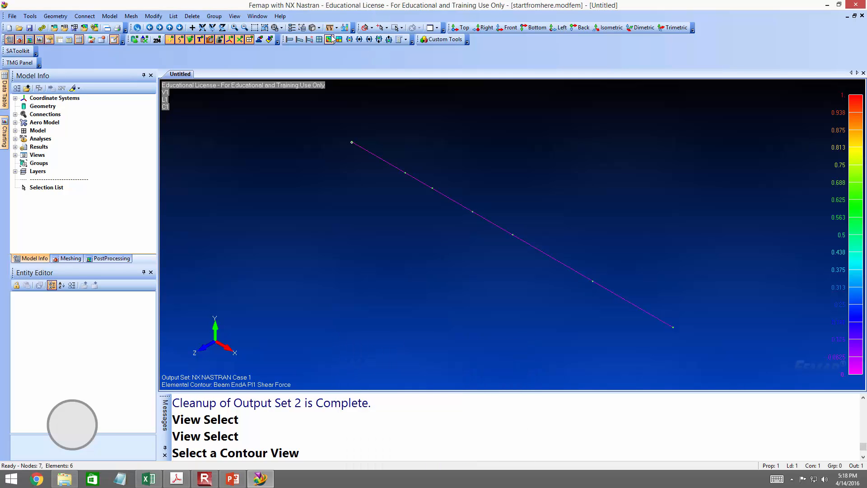
# Step: Step through the neighbouring contour output vectors to view the beam results, ending on Beam EndB Plane1 Moment
pyautogui.click(386, 40)
pyautogui.click(386, 40)
pyautogui.click(386, 40)
pyautogui.click(386, 40)
pyautogui.click(386, 40)
pyautogui.click(386, 40)
pyautogui.click(380, 43)
pyautogui.click(380, 43)
pyautogui.click(380, 42)
pyautogui.click(380, 42)
# Step: Change the contour output vector to 3139..Beam EndA Pt1 Comb Stress in the post-processing data
pyautogui.rightClick(316, 81)
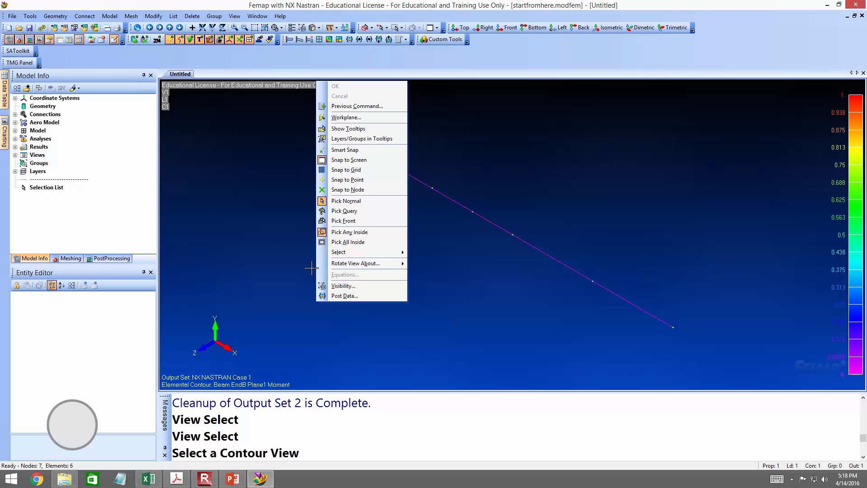
pyautogui.click(358, 295)
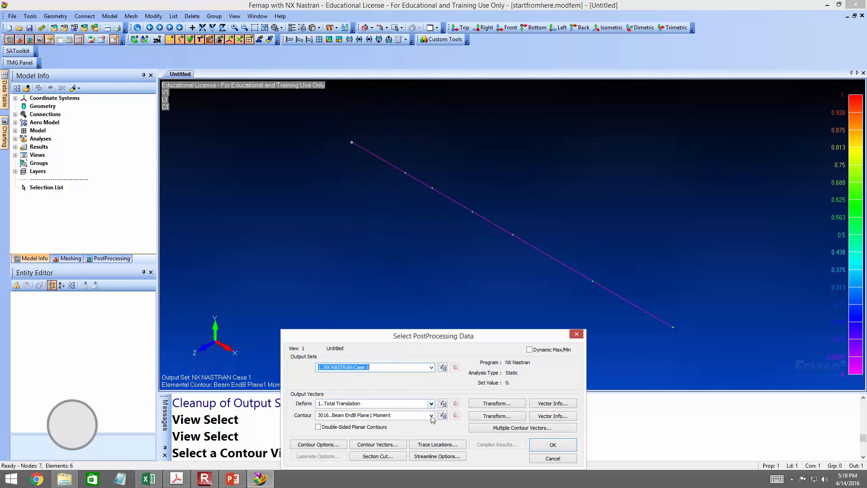
pyautogui.click(431, 415)
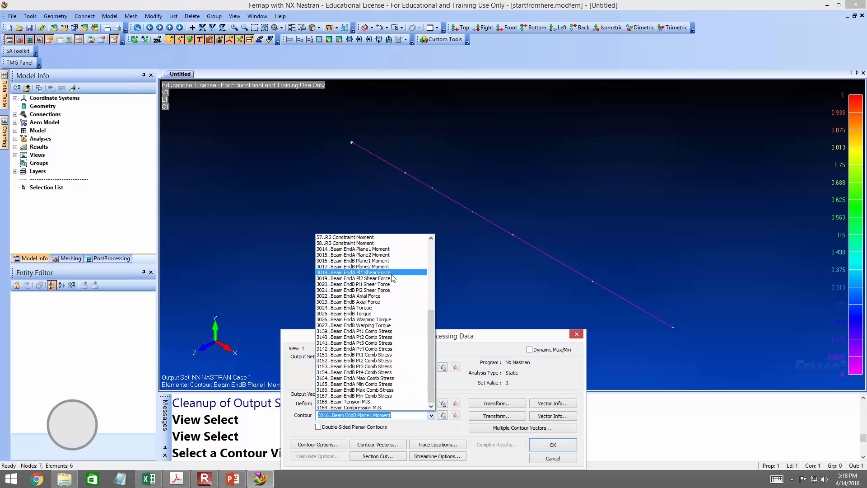
pyautogui.click(354, 331)
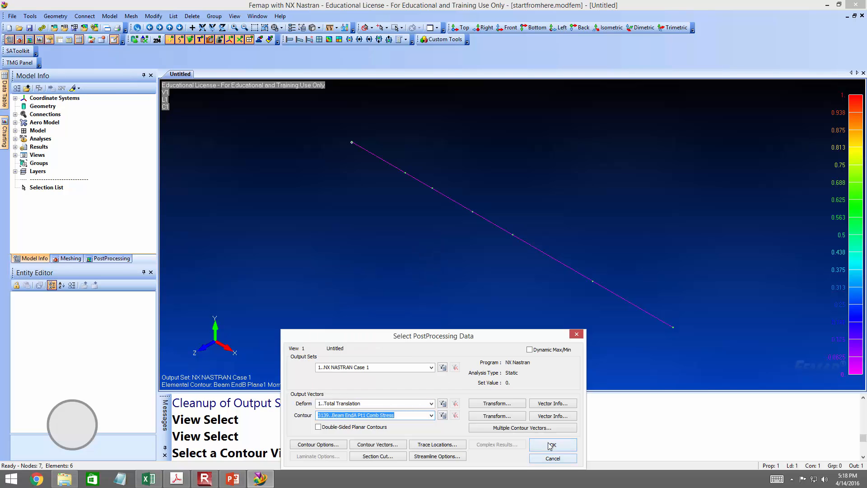
pyautogui.click(550, 447)
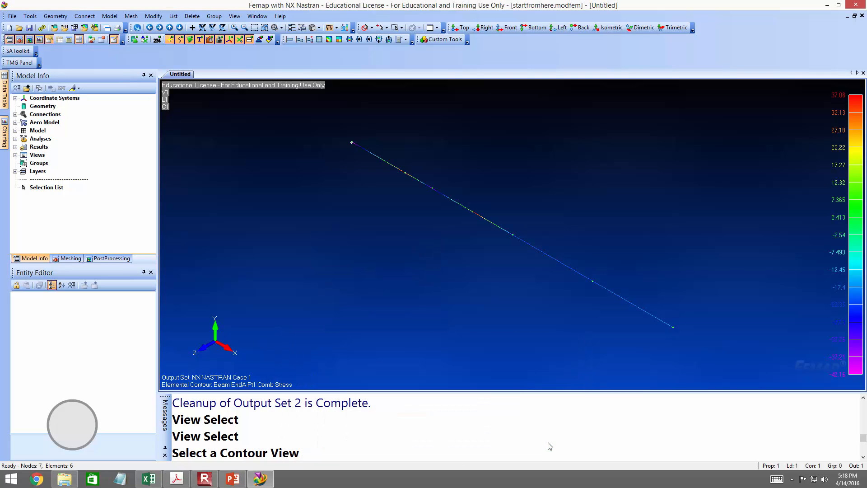
# Step: Set the contour style to Beam Diagram for the EndA point 1 combined stress
pyautogui.click(234, 16)
pyautogui.click(250, 67)
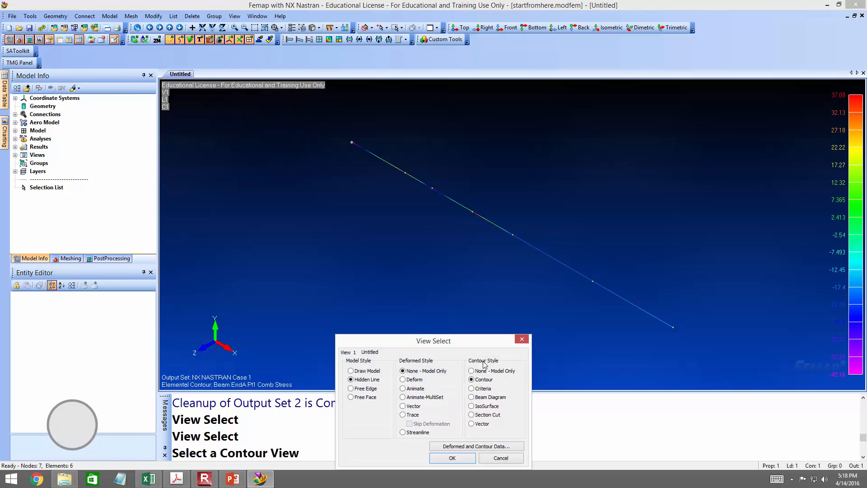
pyautogui.click(492, 397)
pyautogui.click(464, 456)
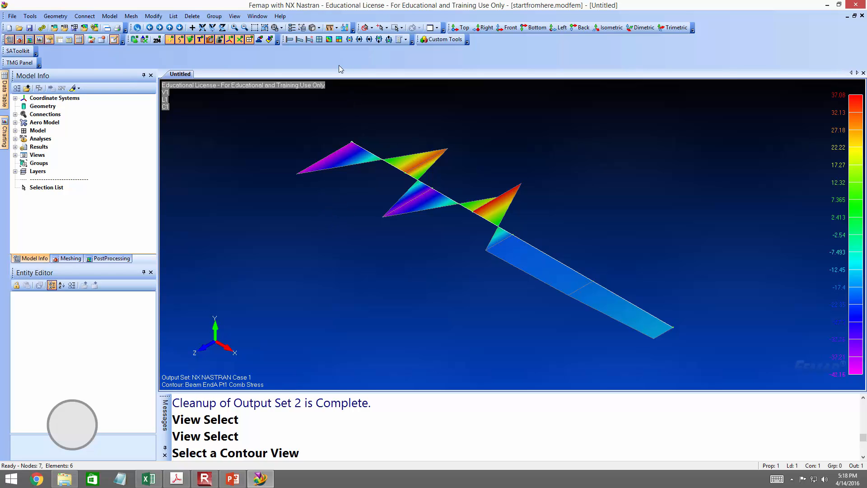
# Step: Change the beam diagram's contour output vector to 3151..Beam EndB Pt1 Comb Stress
pyautogui.click(234, 17)
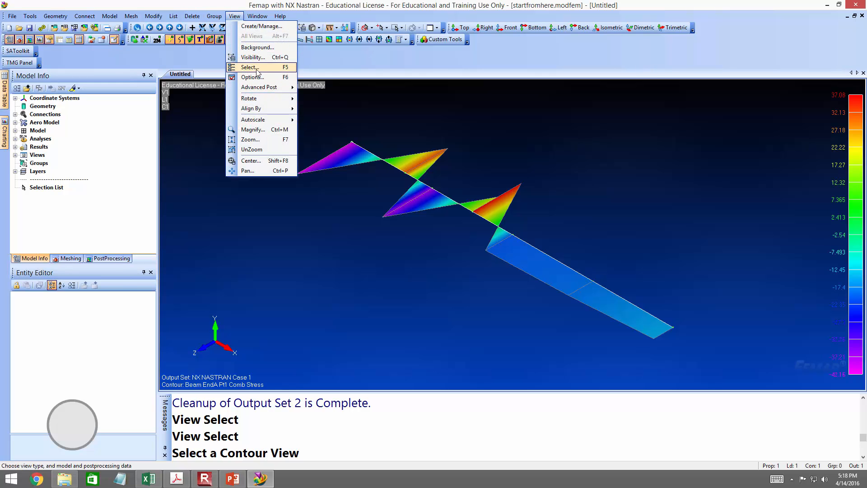
pyautogui.click(342, 54)
pyautogui.rightClick(282, 208)
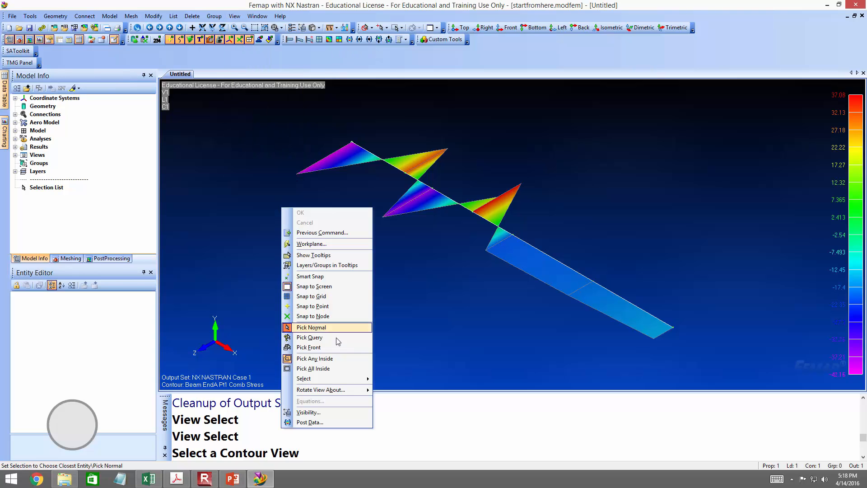
pyautogui.click(310, 422)
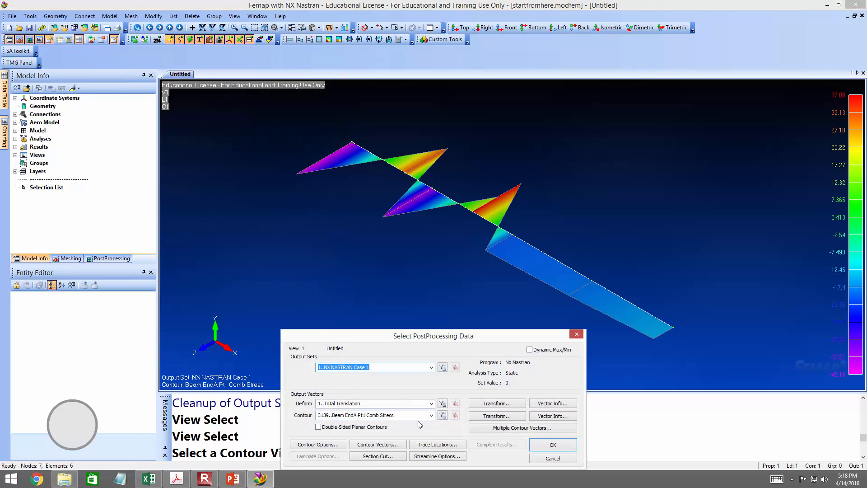
pyautogui.click(431, 415)
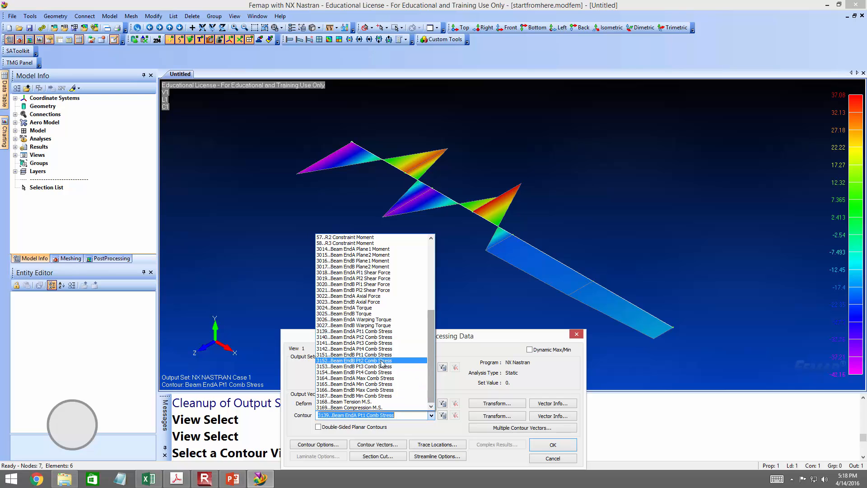
pyautogui.click(378, 355)
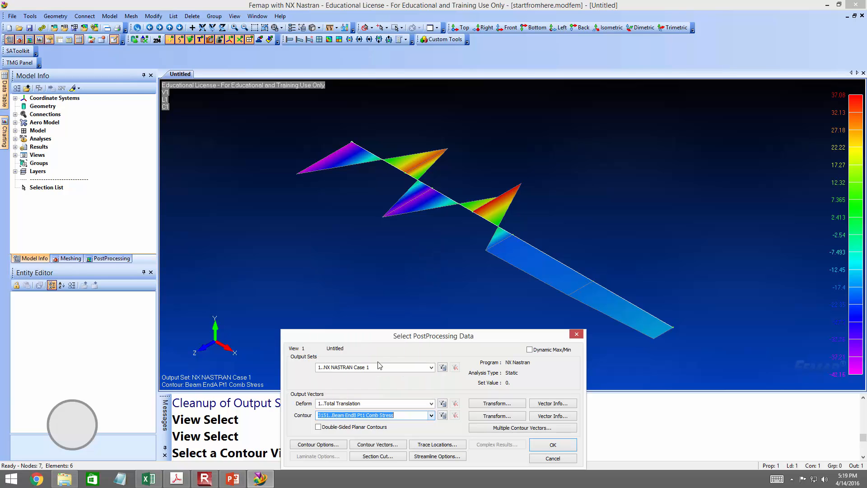
pyautogui.click(546, 446)
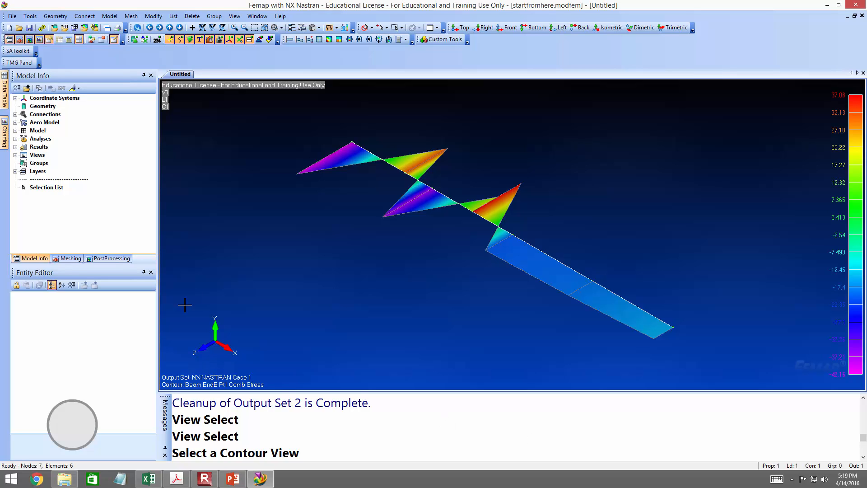
# Step: Show the deformed beam without contours, and close the program without saving changes to startfromhere.modfem
pyautogui.click(299, 40)
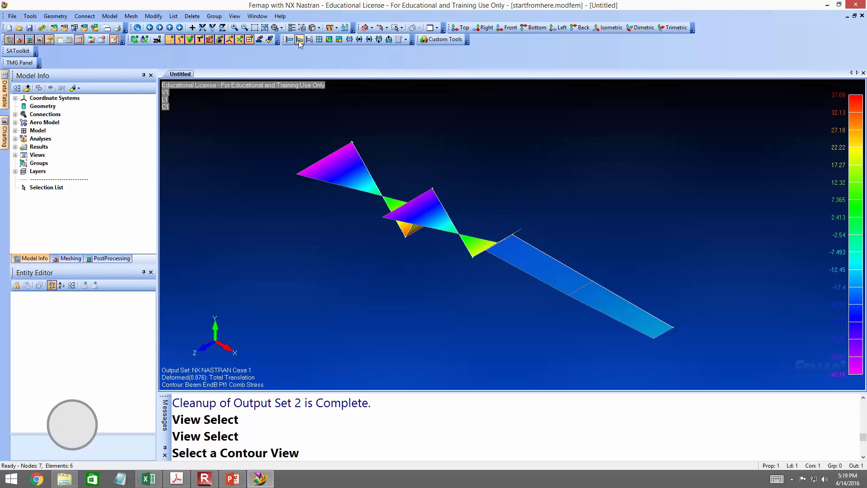
pyautogui.click(319, 40)
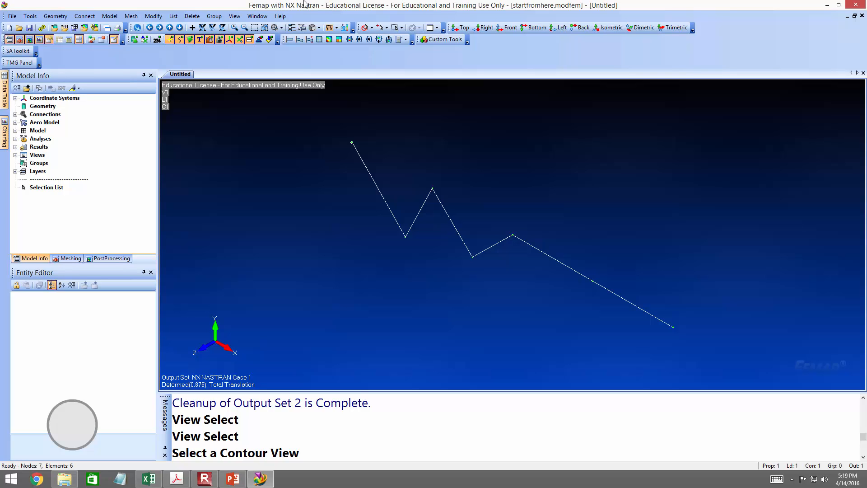
pyautogui.click(863, 3)
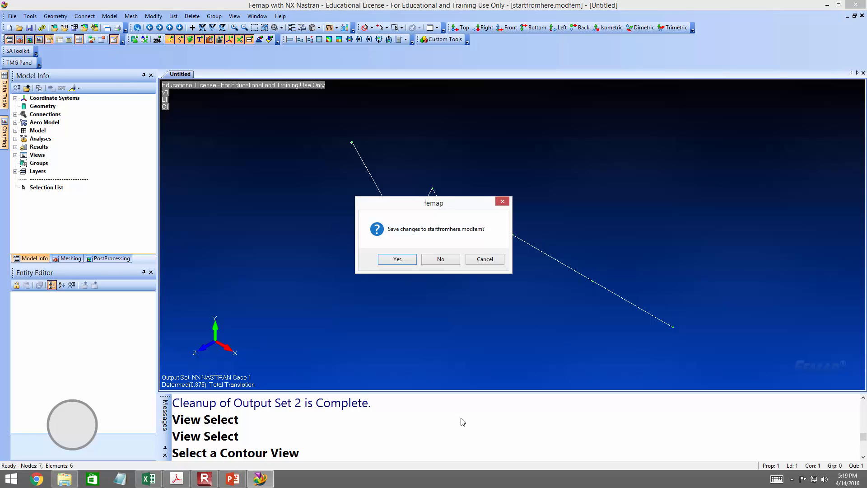
pyautogui.click(445, 258)
# Step: Permanently delete the startfromhere-000 analysis files from the Lecture Notes folder, and switch to the PowerPoint presentation
pyautogui.moveTo(175, 276); pyautogui.dragTo(135, 119)
pyautogui.press('Delete')
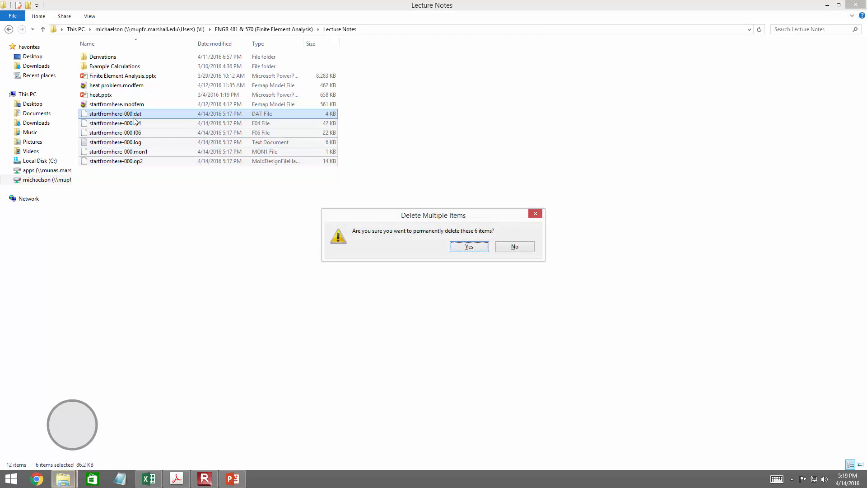
pyautogui.press('Return')
pyautogui.click(222, 482)
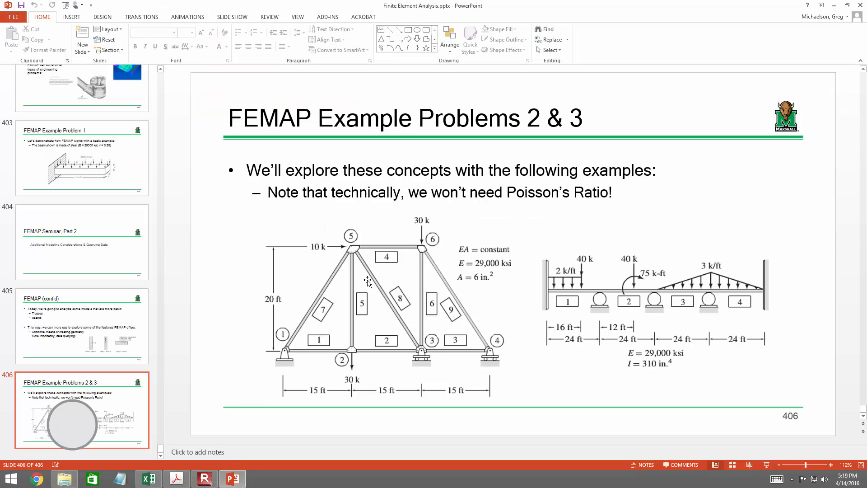
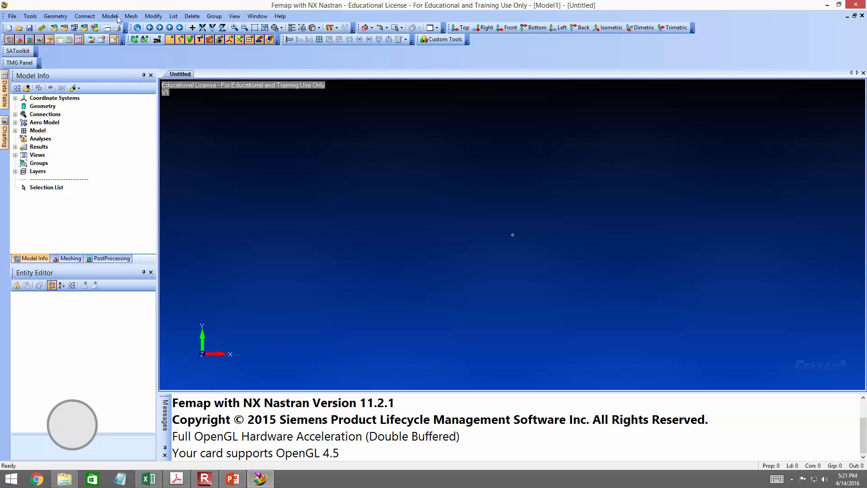
# Step: Create an isotropic material titled Steel with its Young's modulus and a Poisson's ratio of 0.3
pyautogui.click(110, 17)
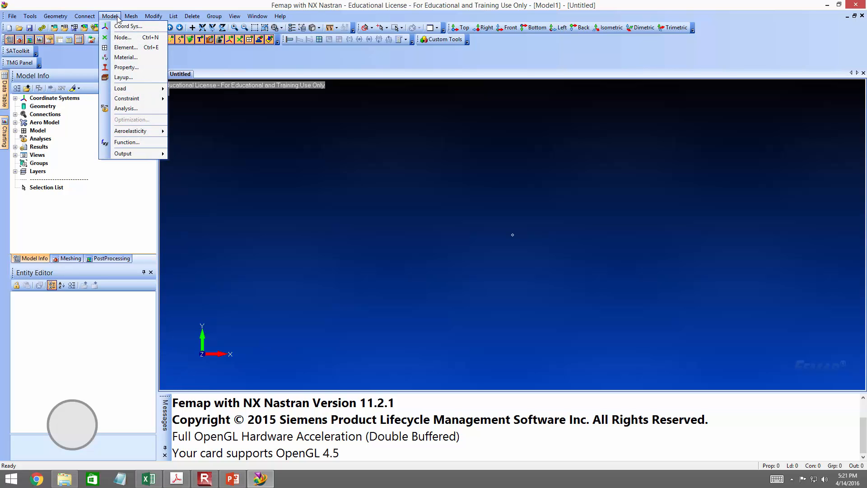
pyautogui.click(126, 57)
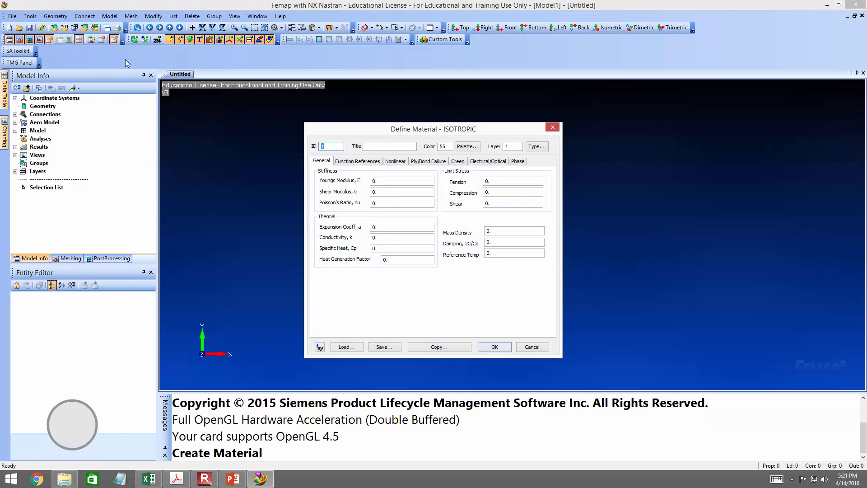
pyautogui.press('Tab')
pyautogui.write('Steel')
pyautogui.press('Tab')
pyautogui.write('2')
pyautogui.press('Tab')
pyautogui.write('0.3')
pyautogui.click(505, 350)
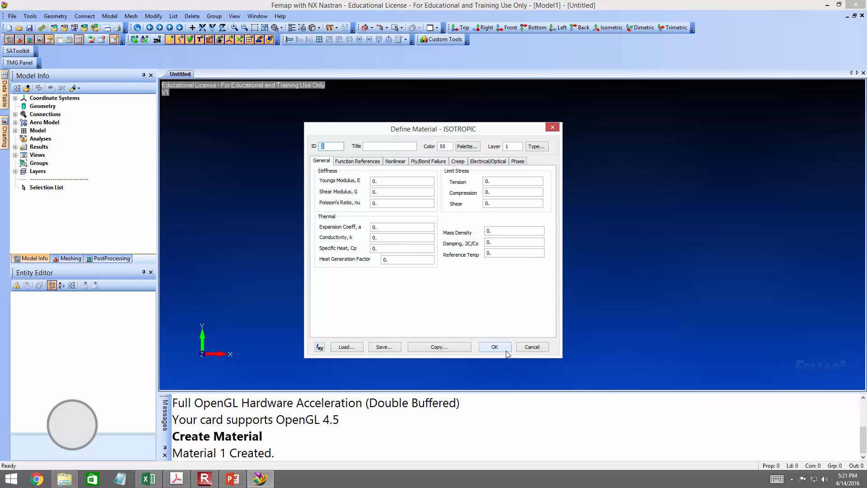
pyautogui.click(530, 348)
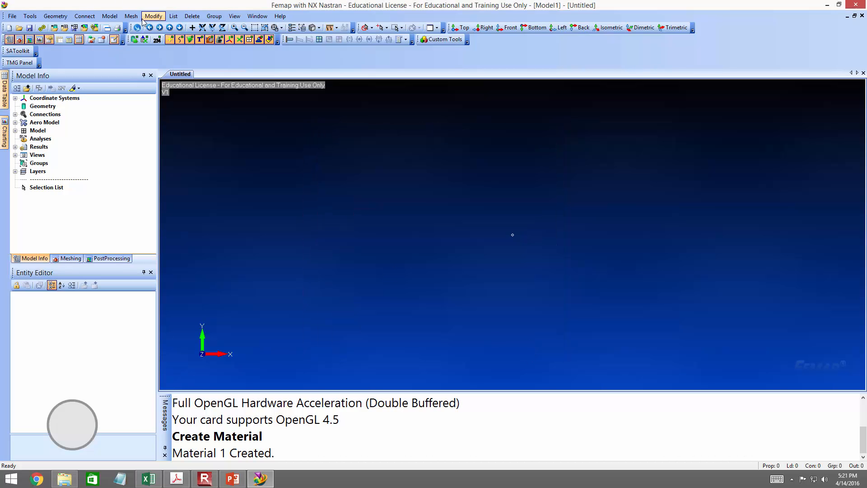
# Step: Start a new property titled W12x40 with material 1..Steel and the Beam element type
pyautogui.click(109, 17)
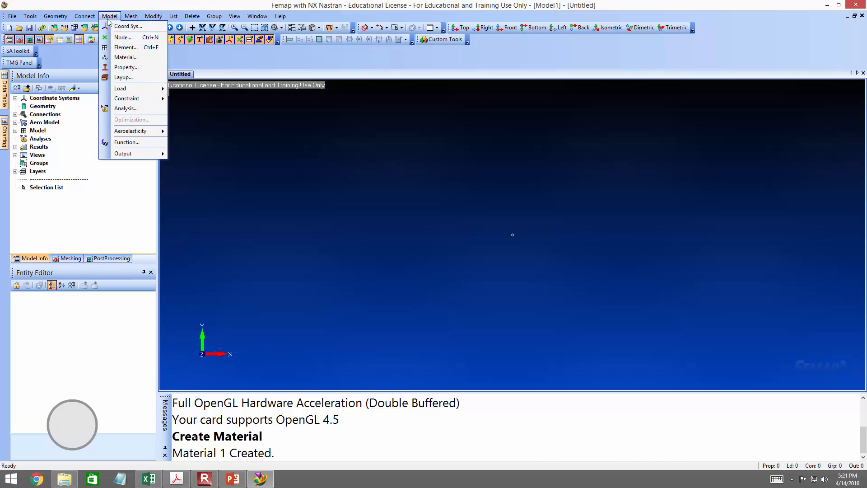
pyautogui.click(140, 68)
pyautogui.click(374, 172)
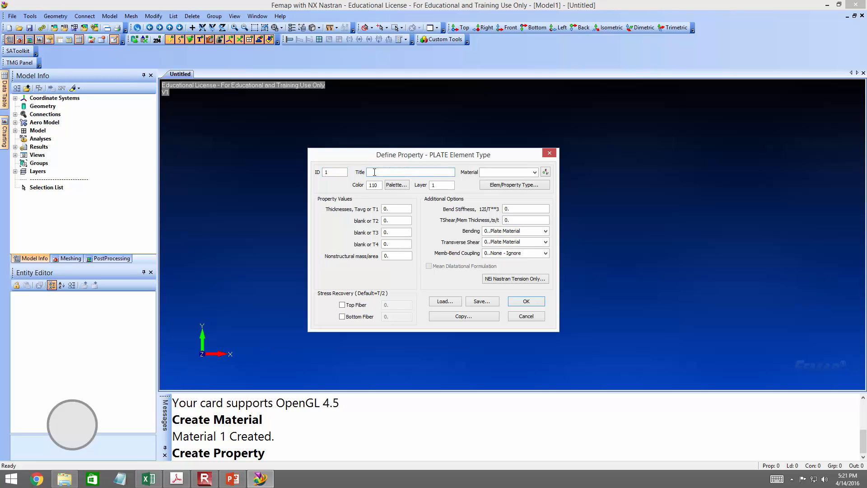
pyautogui.write('W12x40')
pyautogui.click(531, 173)
pyautogui.click(534, 172)
pyautogui.click(506, 179)
pyautogui.click(514, 185)
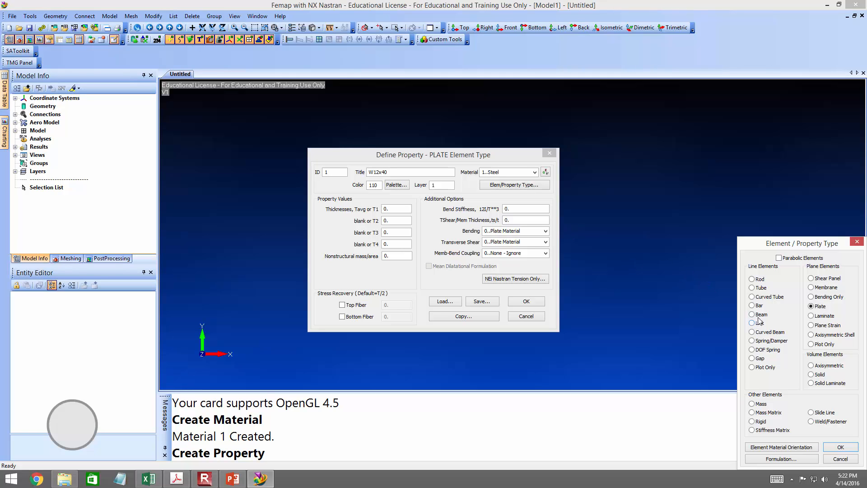
pyautogui.click(758, 315)
pyautogui.click(840, 447)
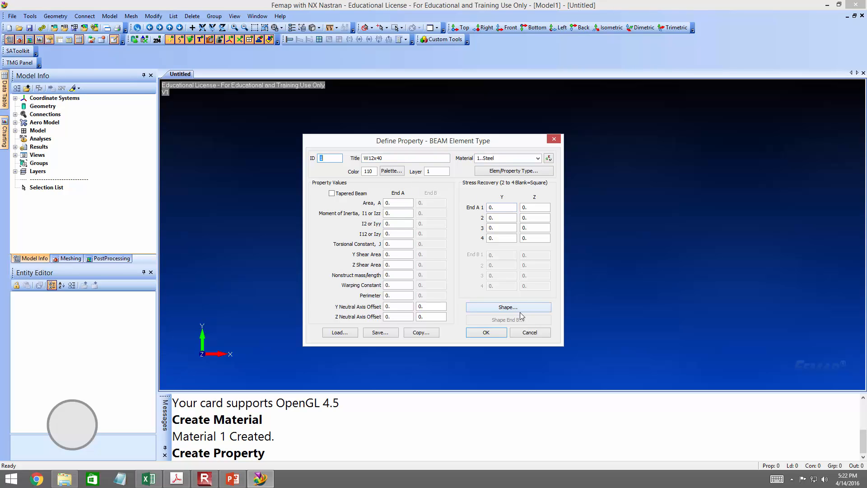
pyautogui.press('BackSpace')
pyautogui.click(524, 310)
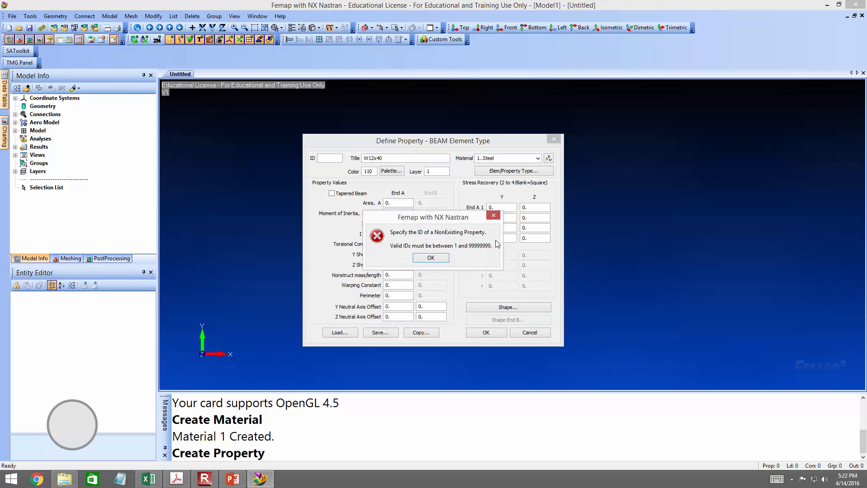
pyautogui.click(494, 215)
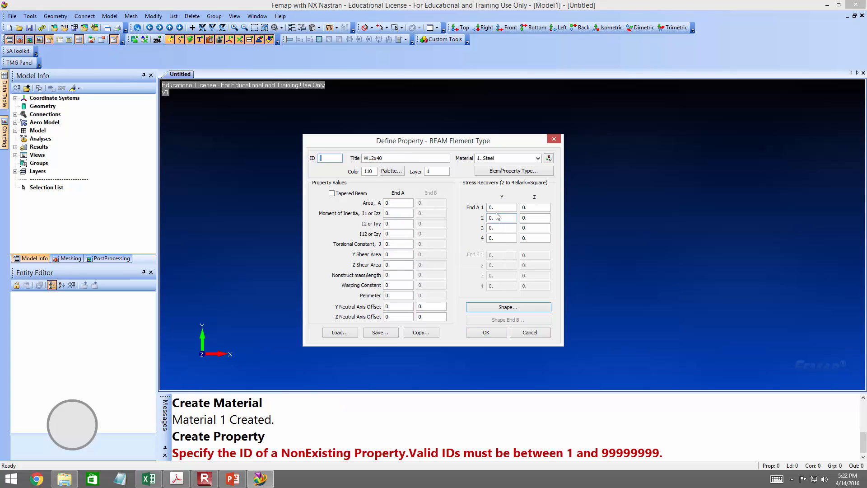
pyautogui.click(507, 310)
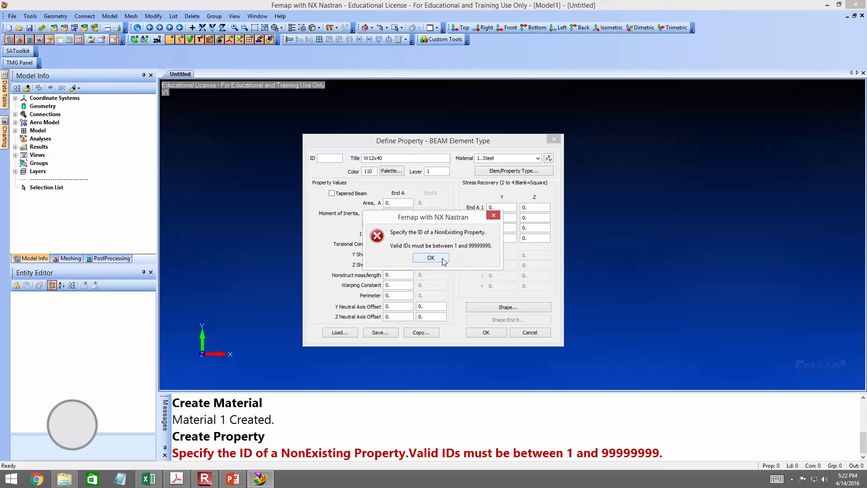
pyautogui.click(431, 258)
pyautogui.write('1')
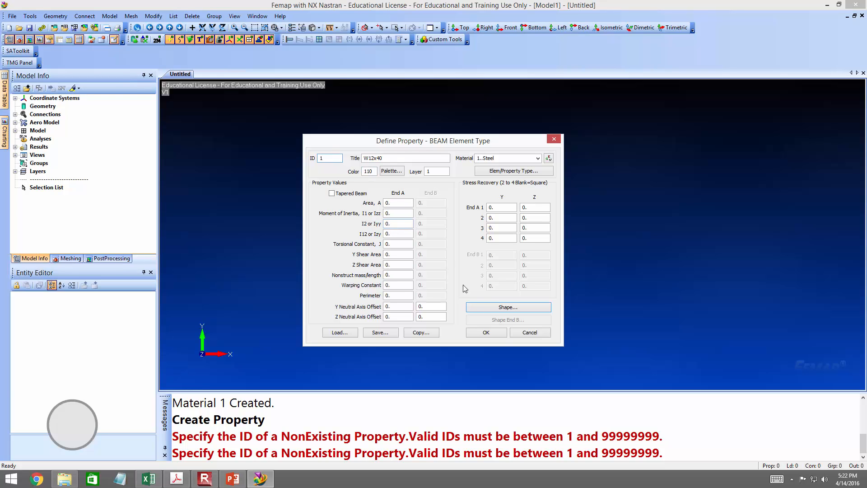
# Step: Set the W12x40 property's cross-section shape to I-Beam or Wide Flange (W)
pyautogui.click(507, 307)
pyautogui.click(507, 151)
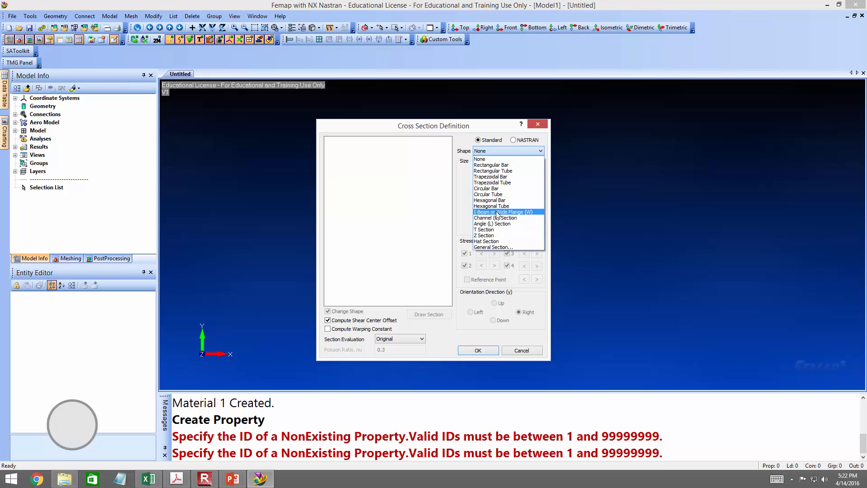
pyautogui.click(496, 212)
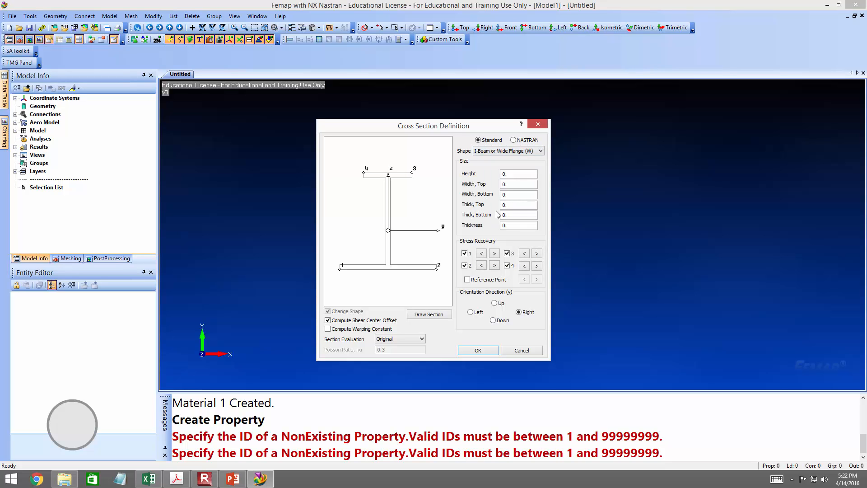
# Step: Size the section with height 11.9, top and bottom widths 8.01, top and bottom thicknesses 0.515 and thickness .295, then draw and accept it
pyautogui.click(519, 173)
pyautogui.write('11.9')
pyautogui.press('Tab')
pyautogui.write('8.01')
pyautogui.press('Tab')
pyautogui.write('8.01')
pyautogui.press('Tab')
pyautogui.write('0.515')
pyautogui.press('Tab')
pyautogui.write('0.515')
pyautogui.press('Tab')
pyautogui.write('.2')
pyautogui.click(416, 316)
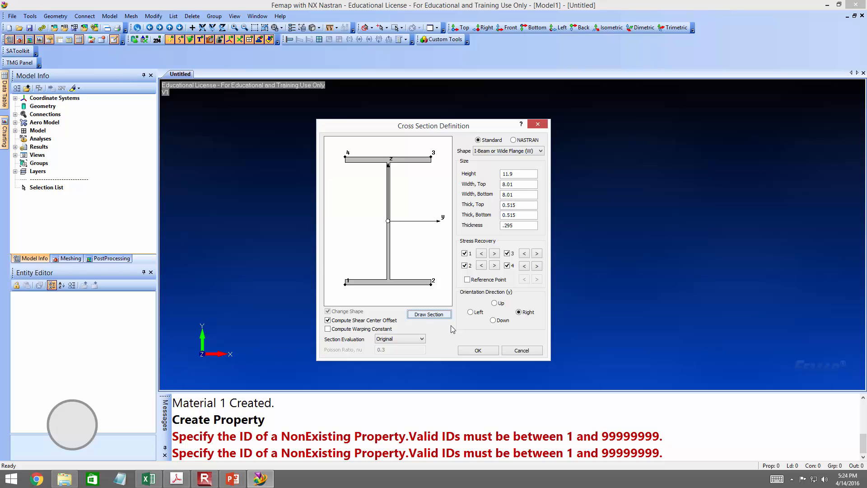
pyautogui.click(477, 350)
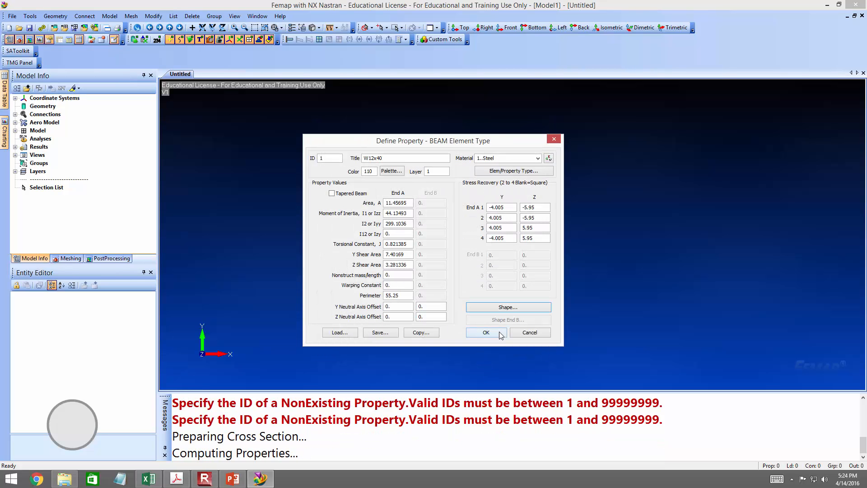
# Step: Save the W12x40 beam property and finish defining properties
pyautogui.click(498, 334)
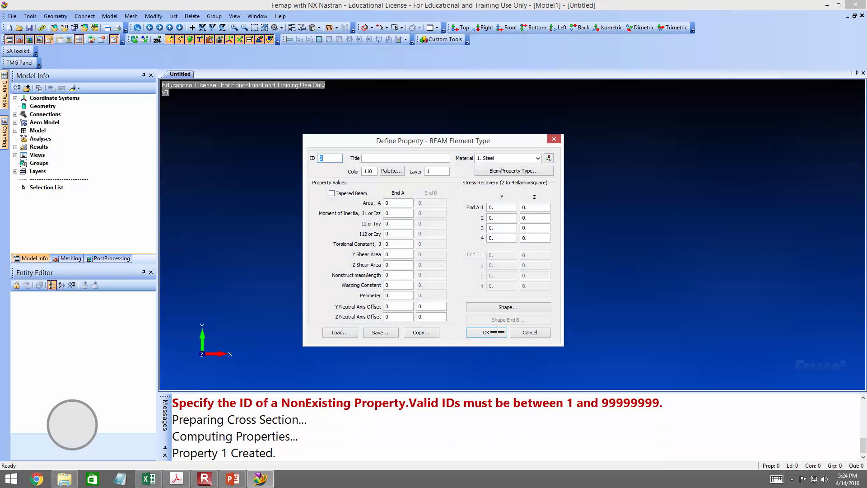
pyautogui.press('Escape')
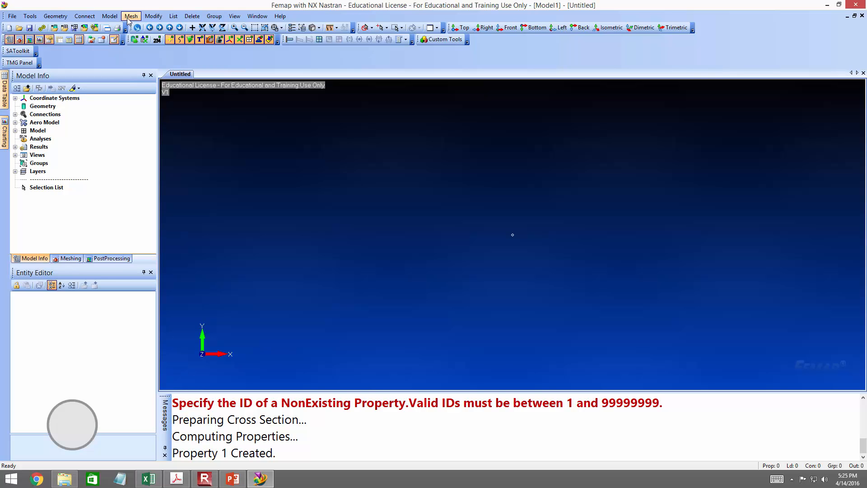
# Step: Create two geometry points, one at the origin and one at X 1152, and fit them in the view
pyautogui.click(62, 19)
pyautogui.moveTo(70, 39)
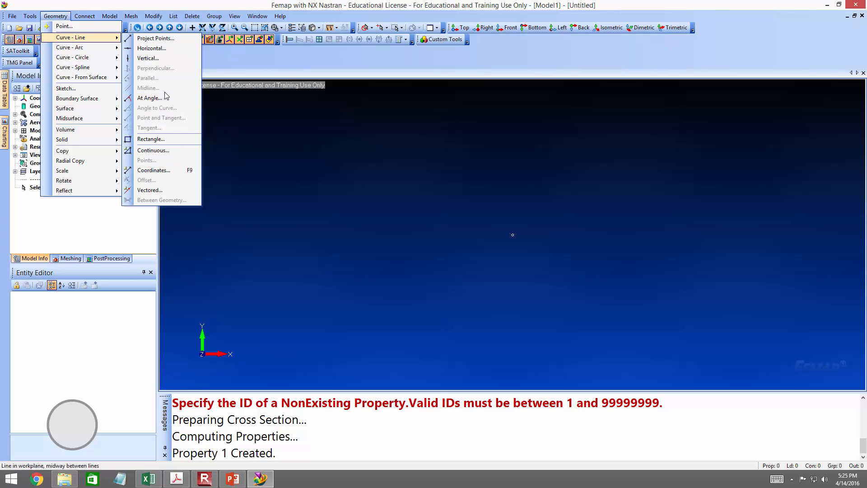
pyautogui.click(48, 28)
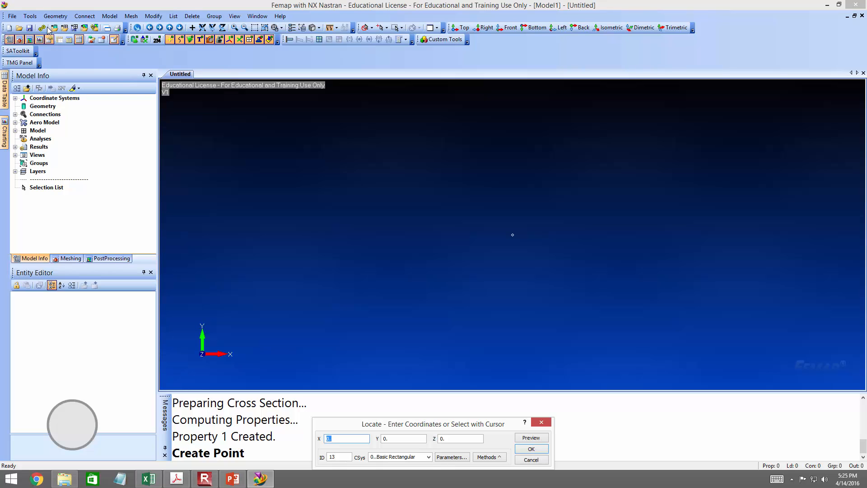
pyautogui.press('Return')
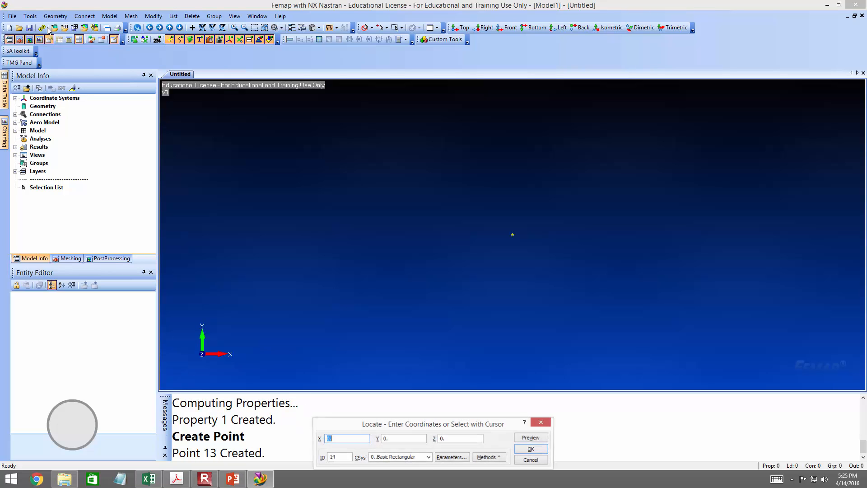
pyautogui.write('115')
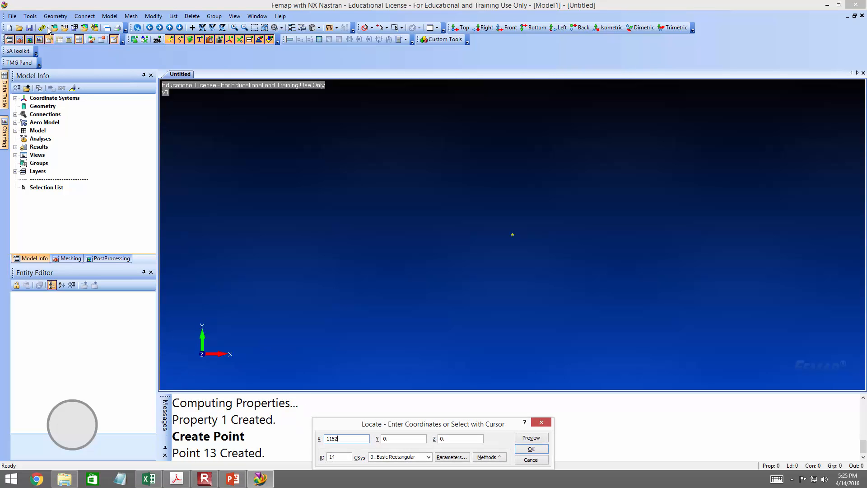
pyautogui.write('2')
pyautogui.press('Return')
pyautogui.press('Escape')
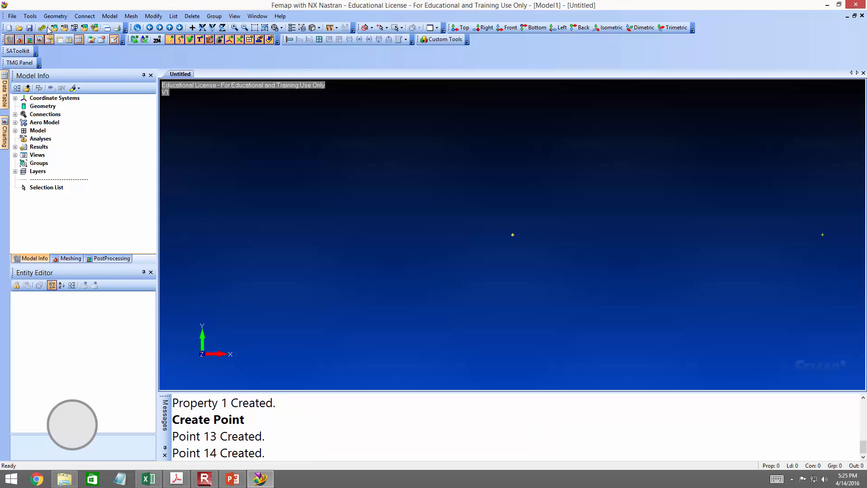
pyautogui.hotkey('ctrl', 'a')
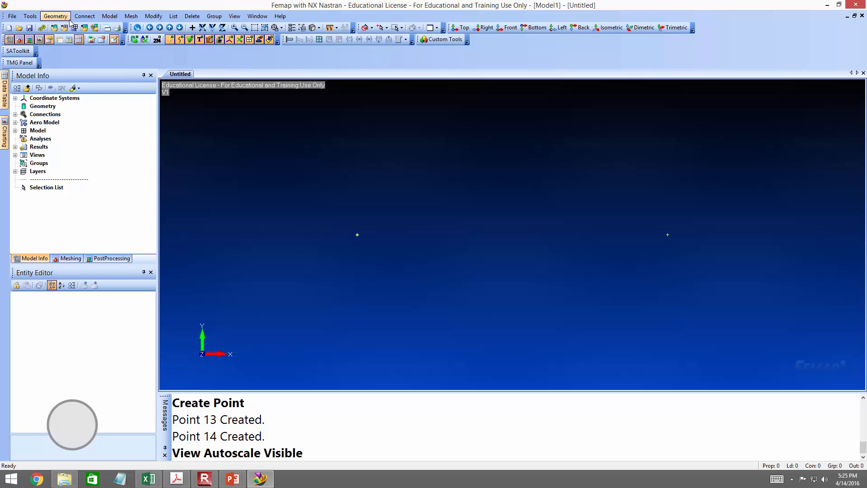
# Step: Create a line curve from the origin point to the point at X 1152
pyautogui.click(56, 16)
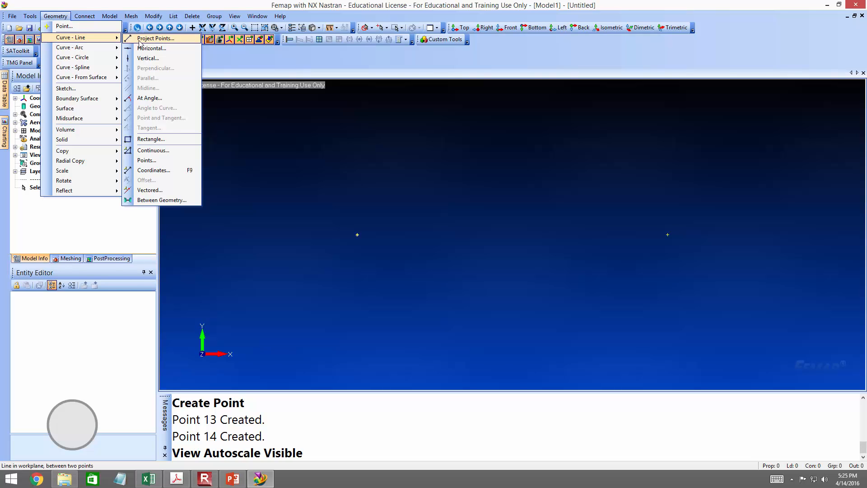
pyautogui.click(157, 162)
pyautogui.click(358, 234)
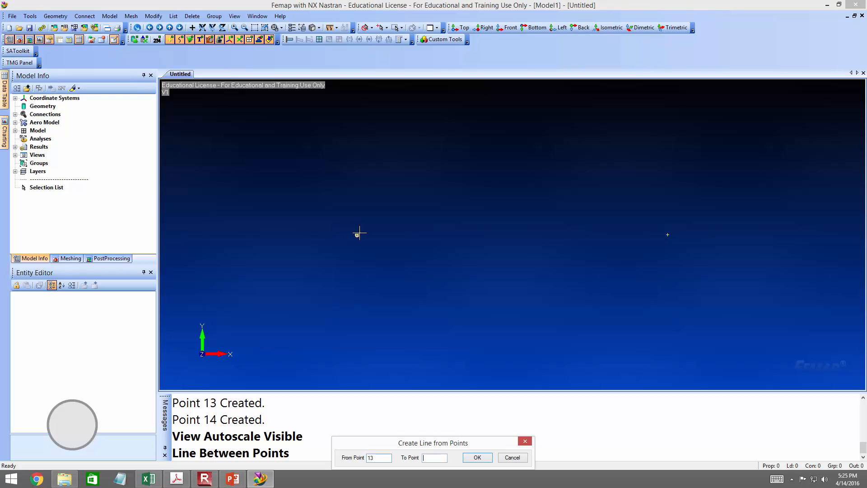
pyautogui.click(667, 246)
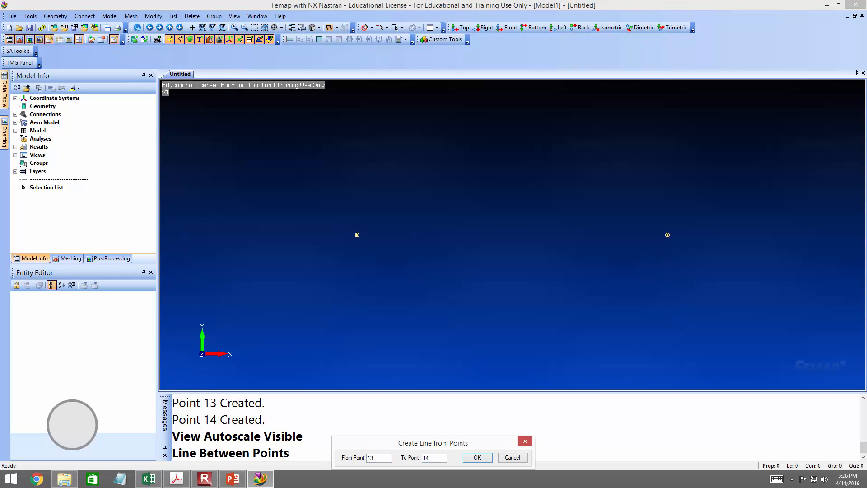
pyautogui.click(485, 461)
pyautogui.click(484, 459)
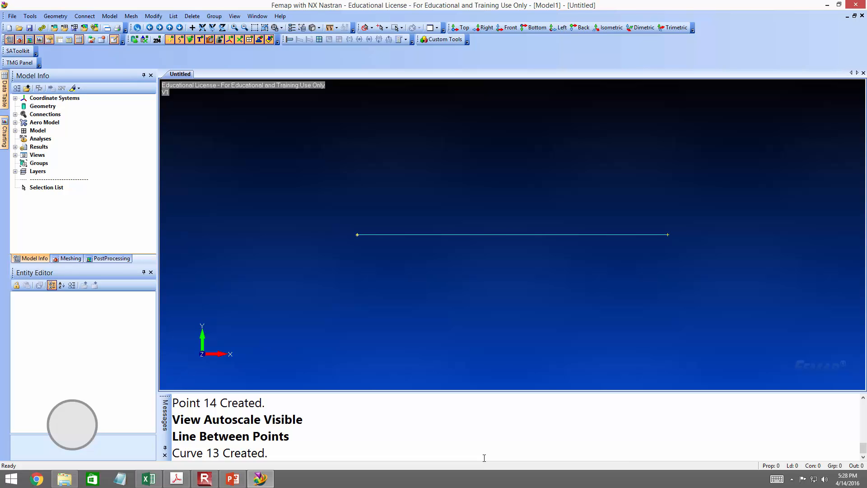
# Step: Set the mesh size along the line to 96 elements with equal node spacing
pyautogui.click(129, 17)
pyautogui.moveTo(154, 35)
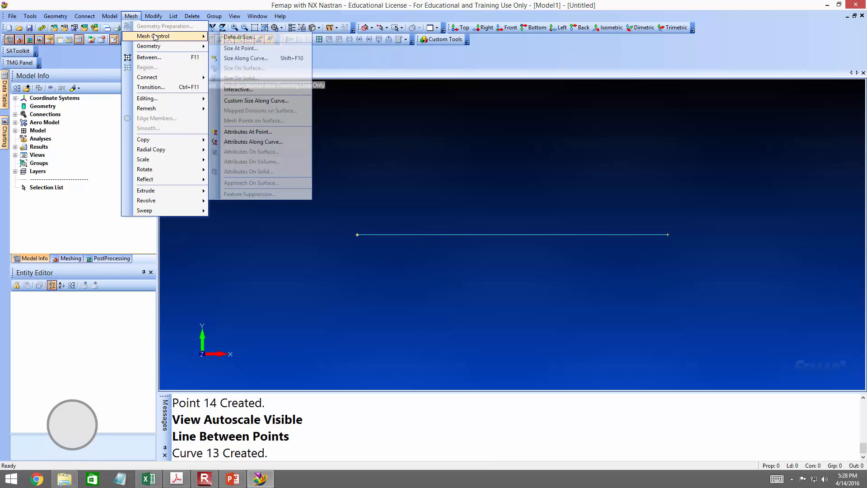
pyautogui.click(265, 59)
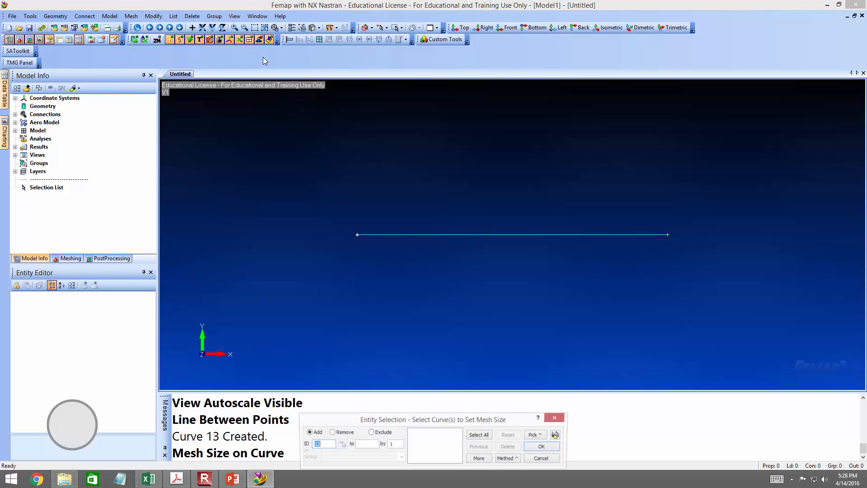
pyautogui.press('Return')
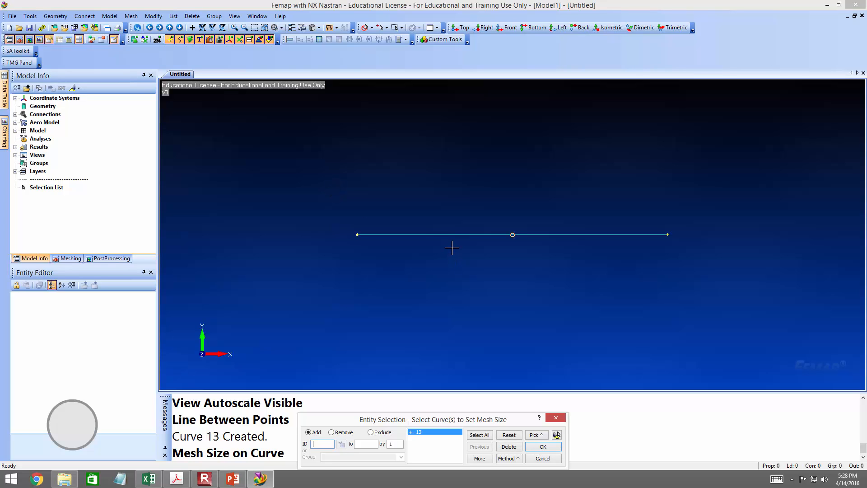
pyautogui.click(550, 446)
pyautogui.moveTo(450, 362); pyautogui.dragTo(305, 221)
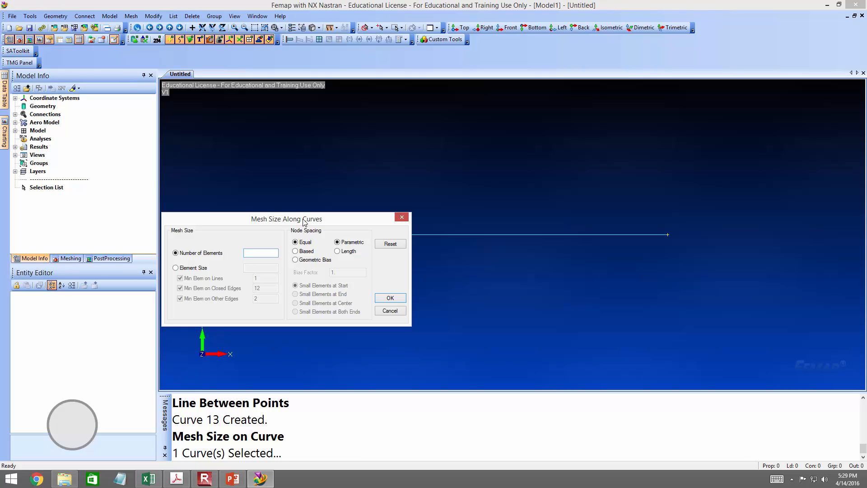
pyautogui.write('96')
pyautogui.click(390, 298)
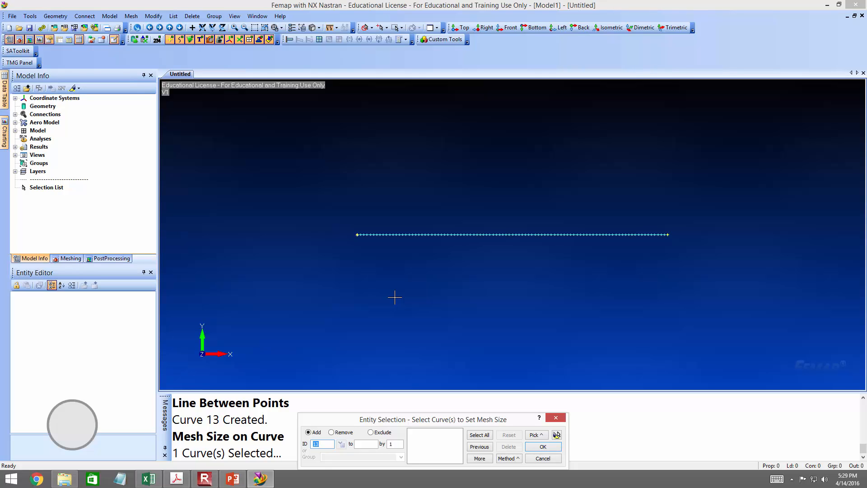
pyautogui.press('Escape')
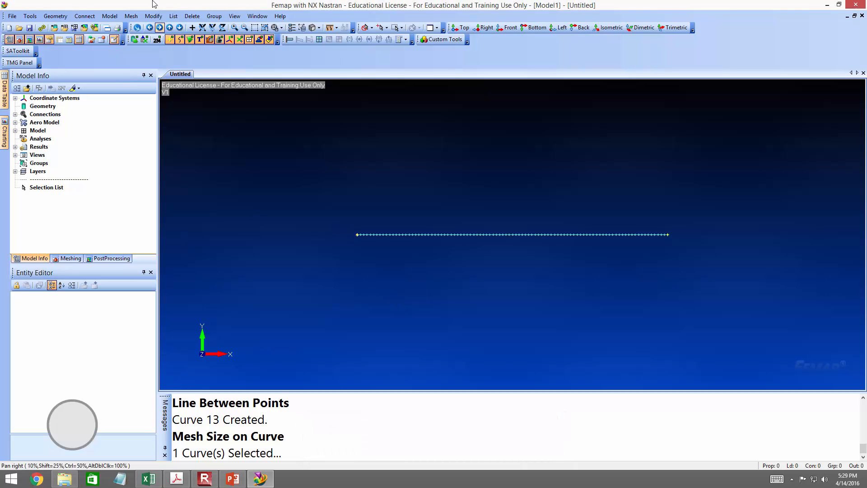
# Step: Start meshing the line curve with elements and nodes using property 1..W12x40
pyautogui.click(132, 17)
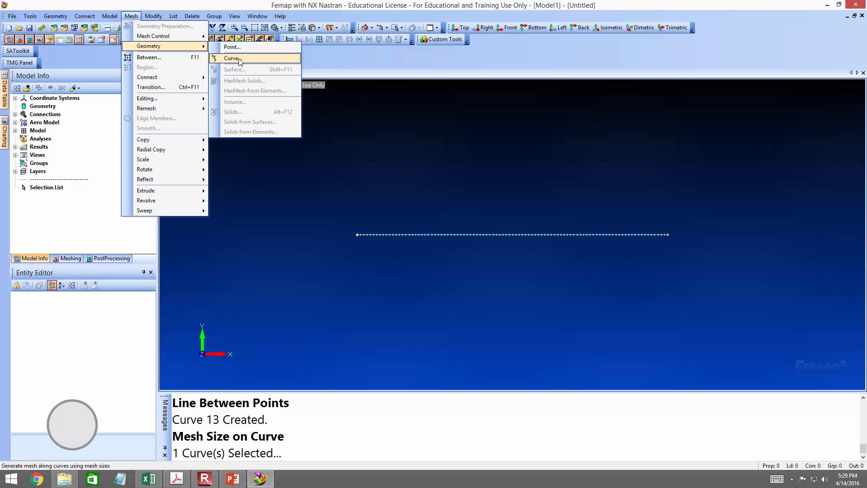
pyautogui.click(239, 59)
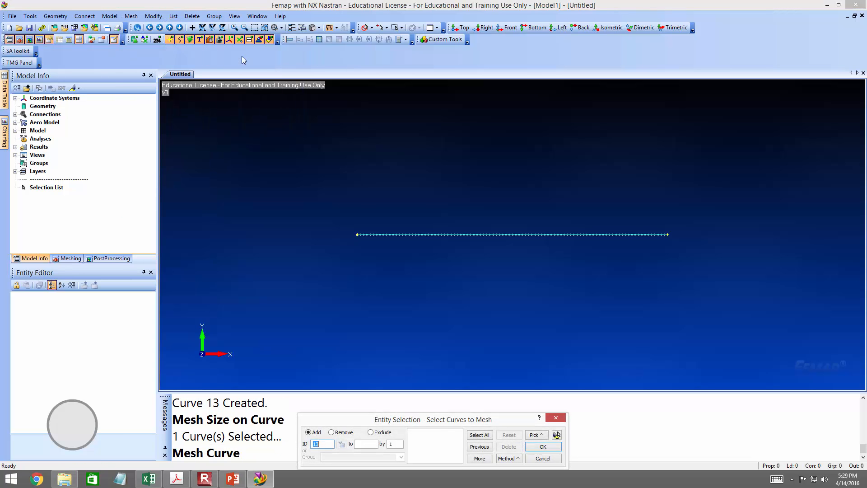
pyautogui.click(450, 233)
pyautogui.click(544, 447)
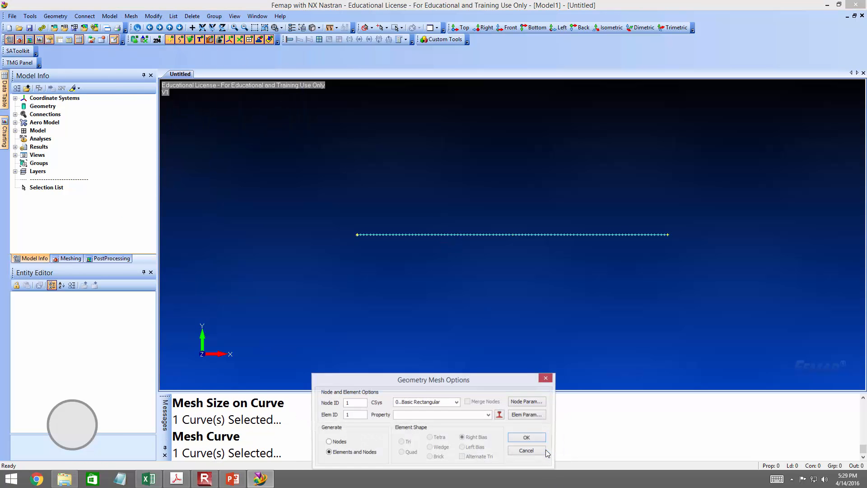
pyautogui.click(490, 415)
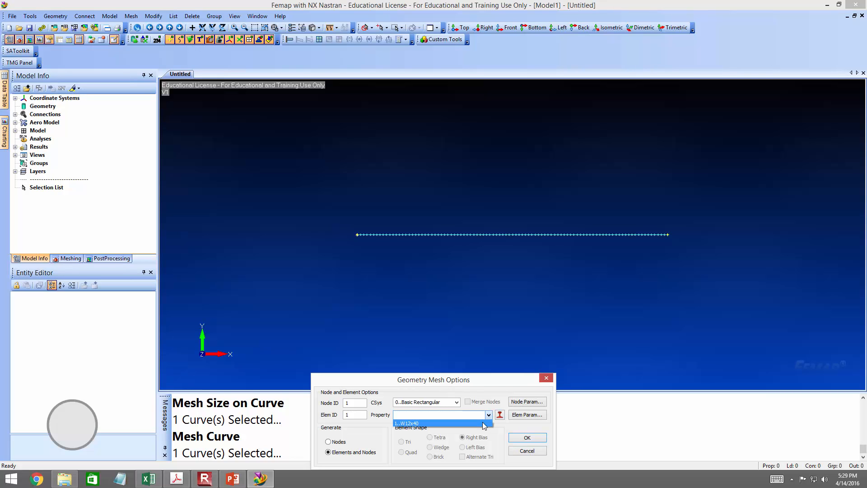
pyautogui.click(484, 423)
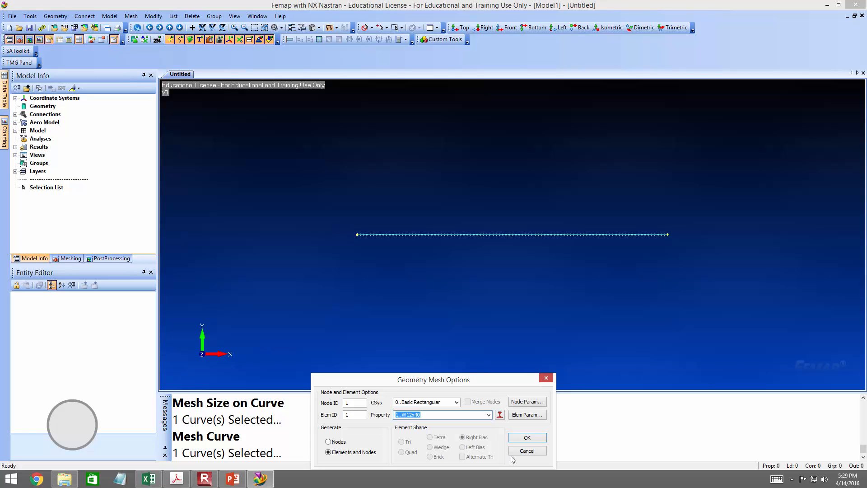
pyautogui.click(523, 440)
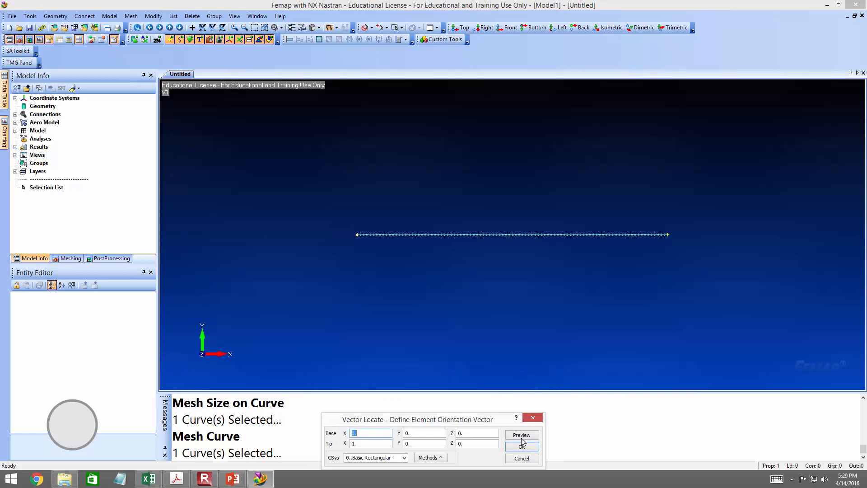
# Step: Define the element orientation vector with its base at 0, 0, 0 and tip at 0, 0, 1, and generate the mesh
pyautogui.moveTo(458, 418); pyautogui.dragTo(391, 310)
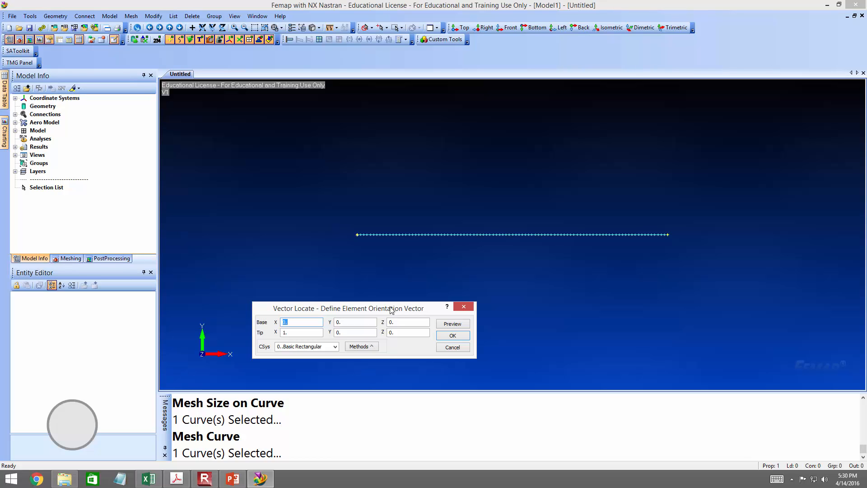
pyautogui.press('Tab')
pyautogui.press('Tab')
pyautogui.press('Tab')
pyautogui.write('0')
pyautogui.press('Tab')
pyautogui.write('0')
pyautogui.press('Tab')
pyautogui.write('1')
pyautogui.click(452, 335)
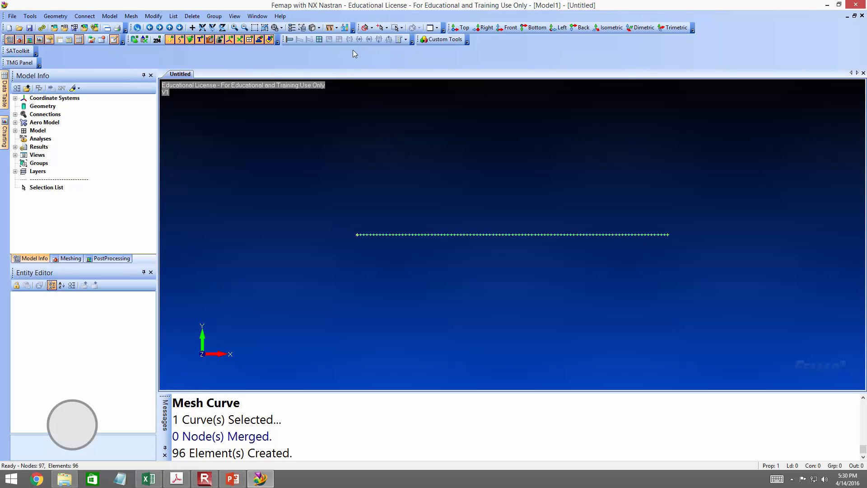
# Step: Show the beam in isometric view with Thickness/Cross Section display on, and inspect the I-section's orientation up close
pyautogui.click(610, 28)
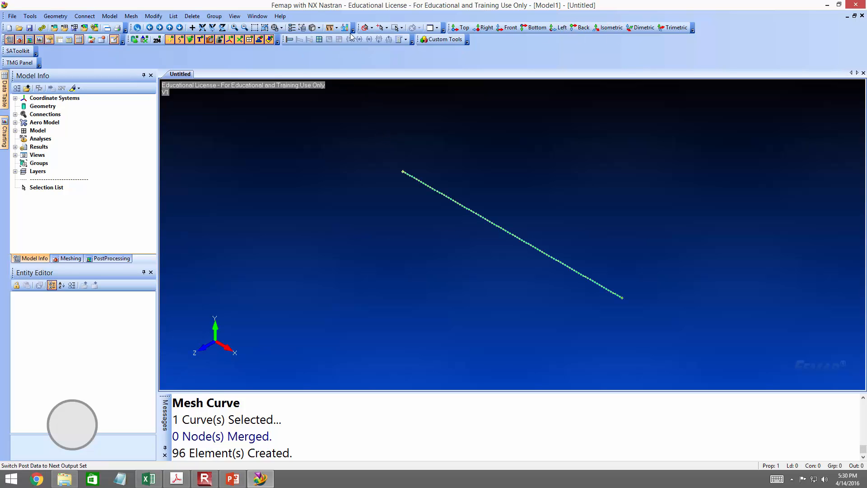
pyautogui.click(319, 28)
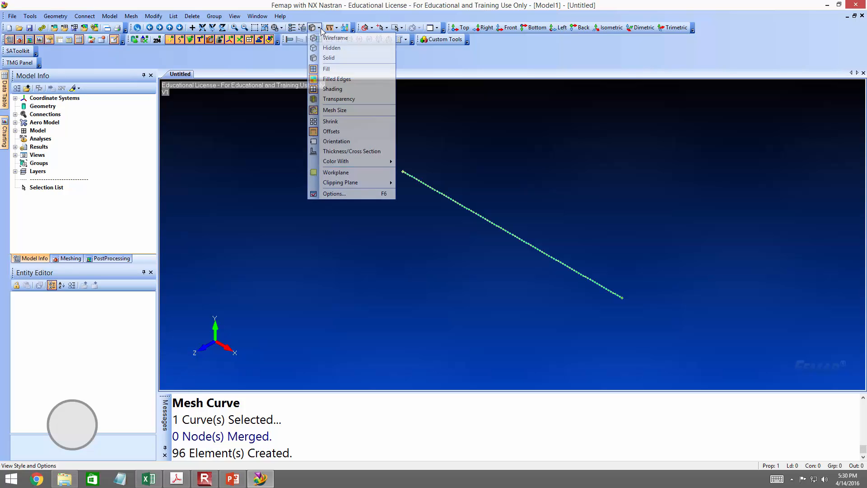
pyautogui.click(353, 157)
pyautogui.scroll(5, 605, 312)
pyautogui.scroll(4, 638, 317)
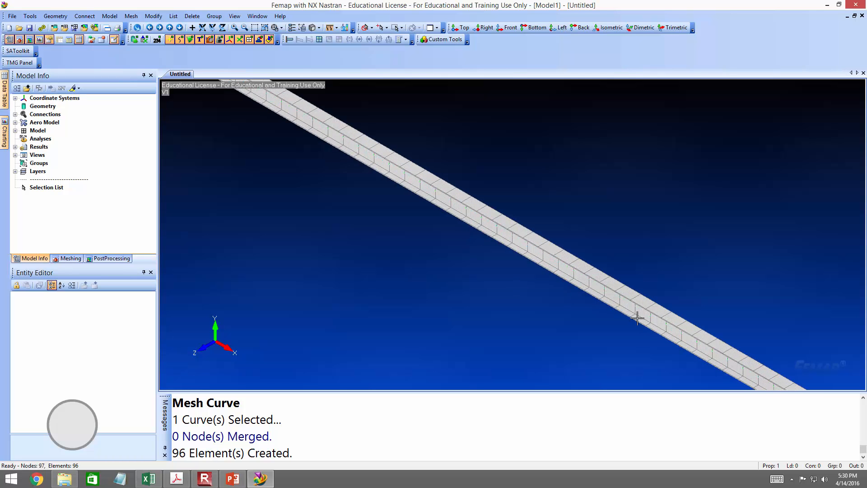
pyautogui.moveTo(638, 318); pyautogui.dragTo(546, 264, button='middle')
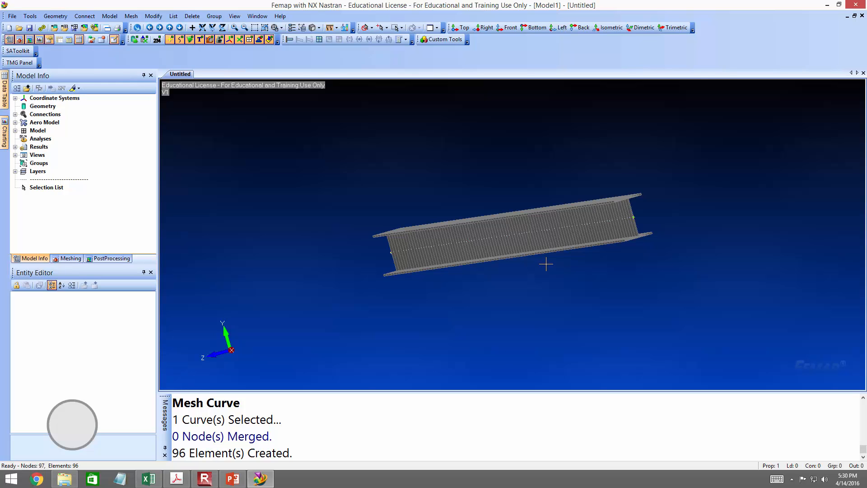
# Step: Show the whole beam in isometric view and turn off the Thickness/Cross Section display
pyautogui.click(320, 28)
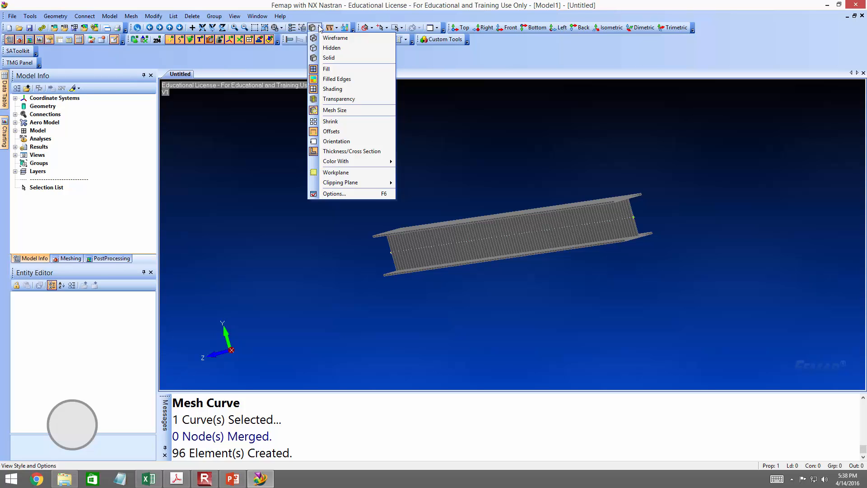
pyautogui.click(319, 28)
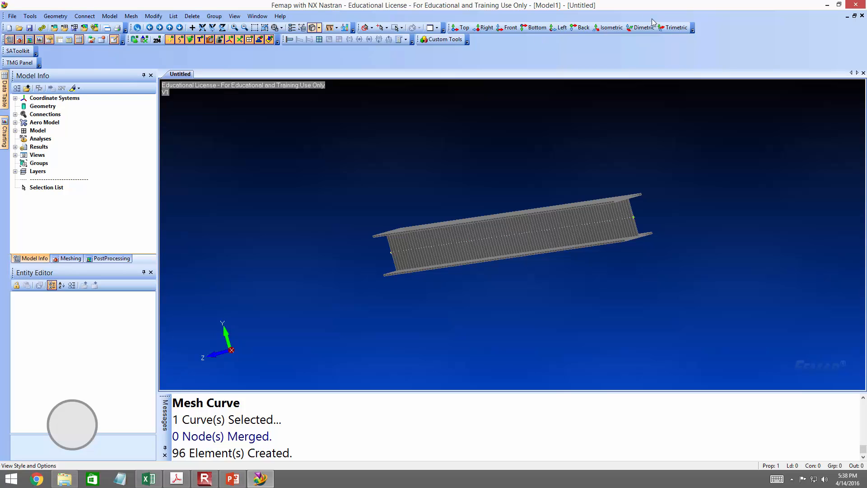
pyautogui.click(608, 28)
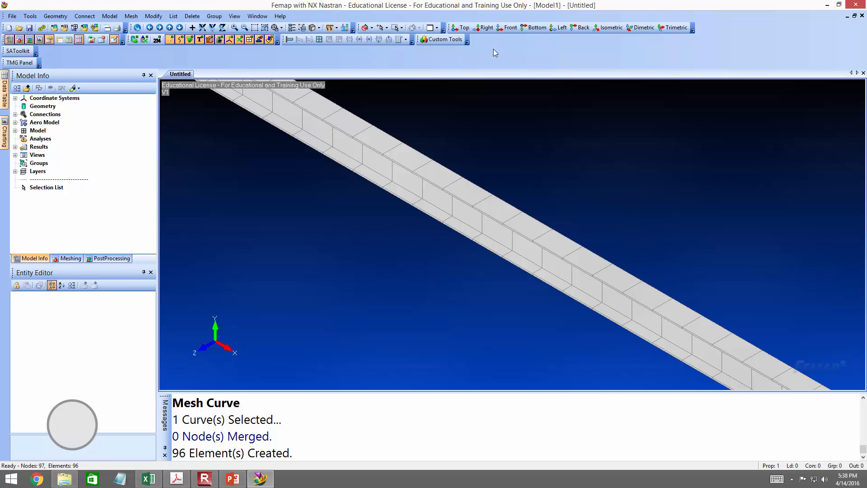
pyautogui.hotkey('ctrl', 'a')
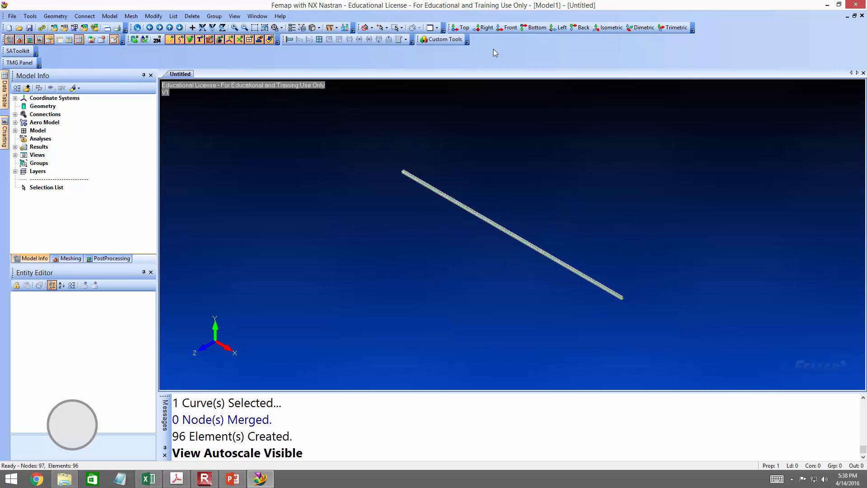
pyautogui.click(320, 28)
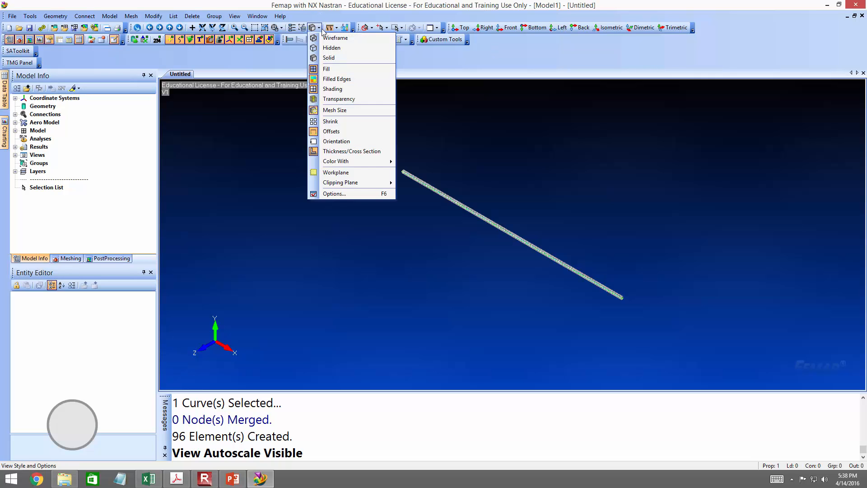
pyautogui.click(333, 149)
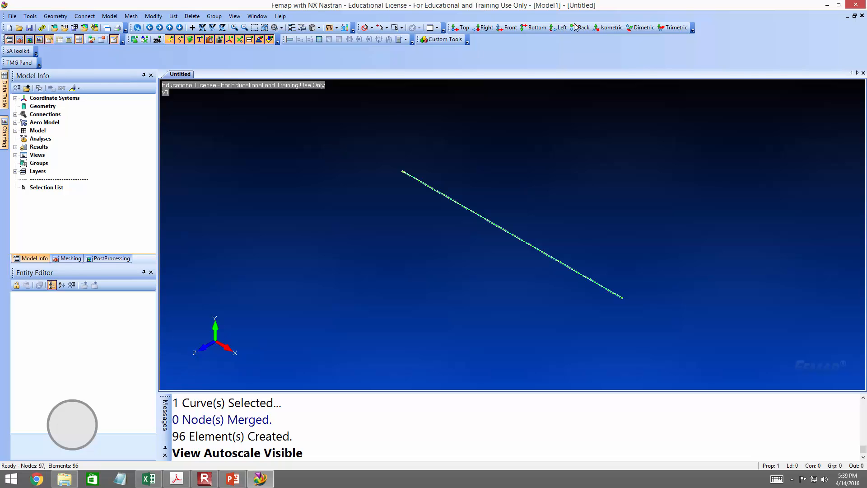
# Step: Switch to the top view of the beam and display the workplane with its ruler
pyautogui.click(460, 30)
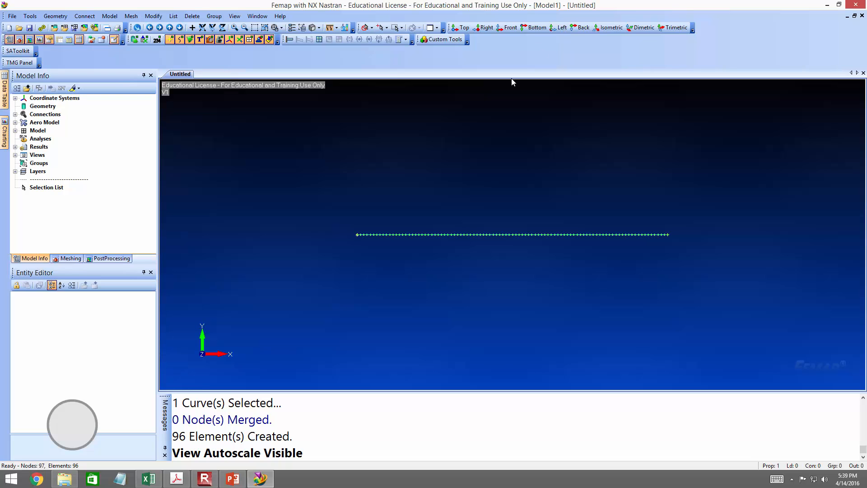
pyautogui.click(319, 28)
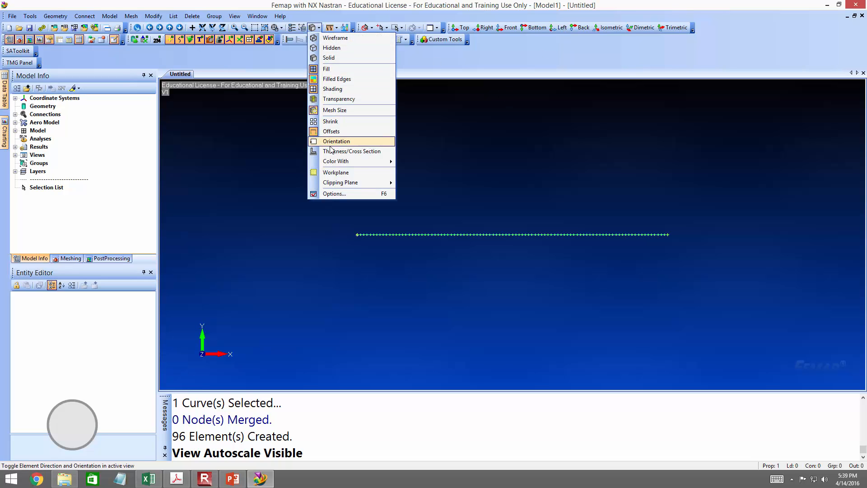
pyautogui.click(328, 173)
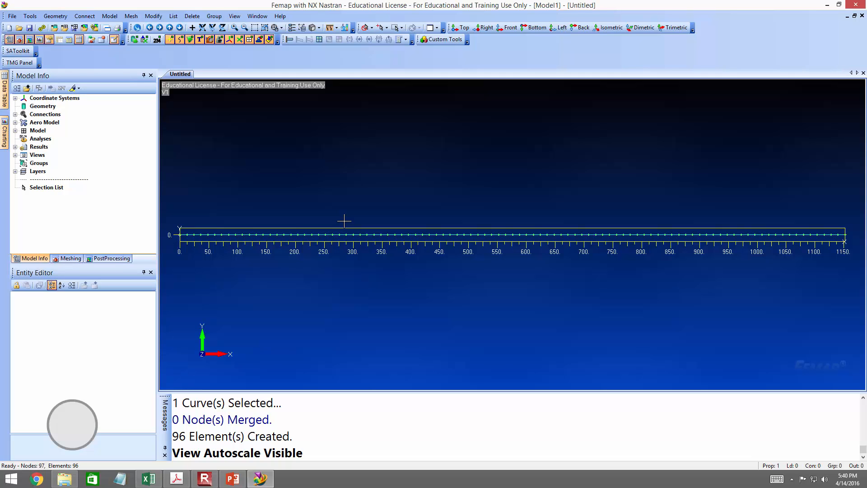
# Step: Check the beam supports in the PowerPoint example, return to Femap, and create untitled constraint set 1 for nodal constraints
pyautogui.click(224, 480)
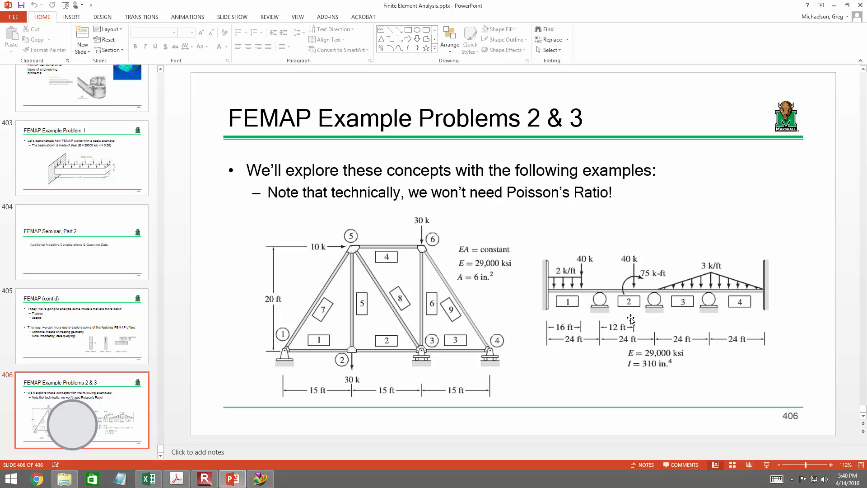
pyautogui.click(834, 5)
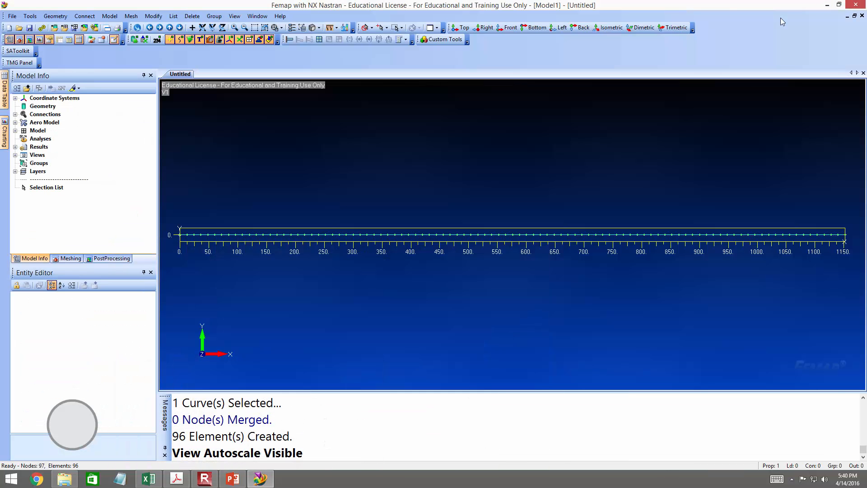
pyautogui.click(109, 16)
pyautogui.moveTo(136, 98)
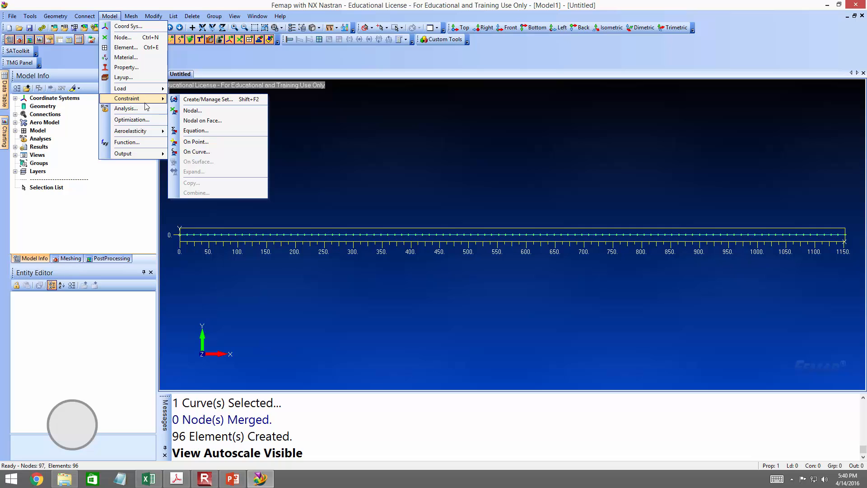
pyautogui.click(224, 111)
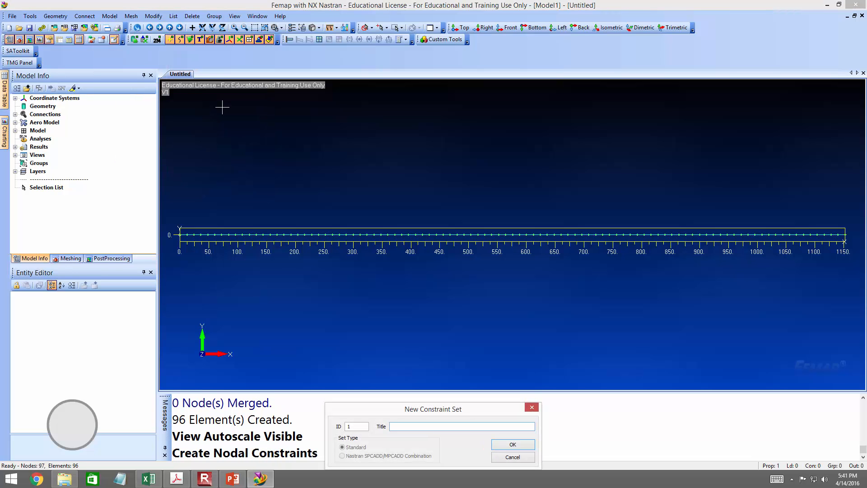
pyautogui.click(511, 444)
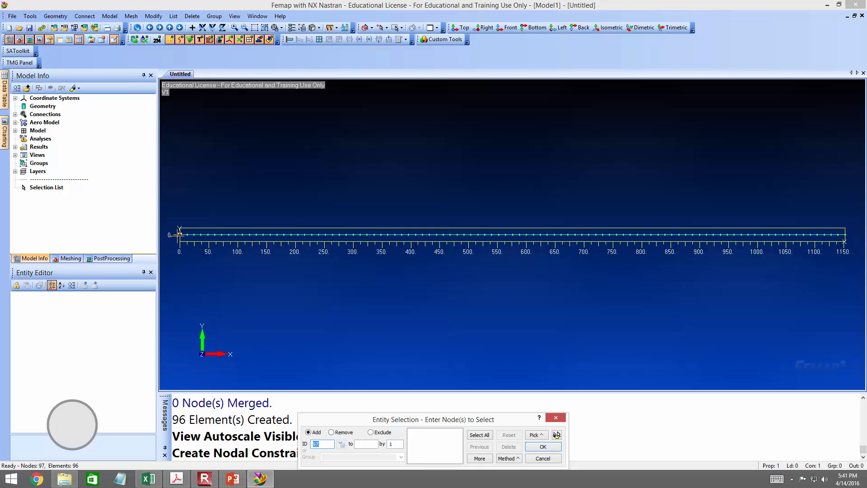
# Step: Apply a Fixed constraint to nodes 1 and 97 at the two ends of the beam
pyautogui.click(180, 234)
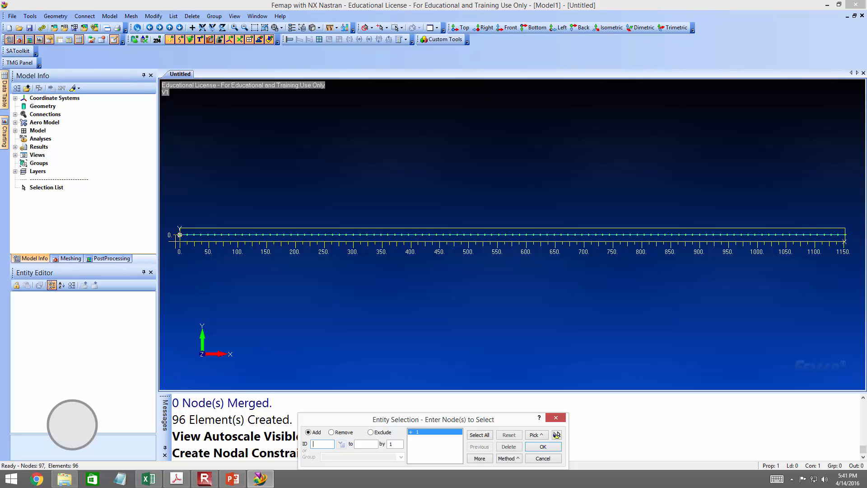
pyautogui.click(855, 258)
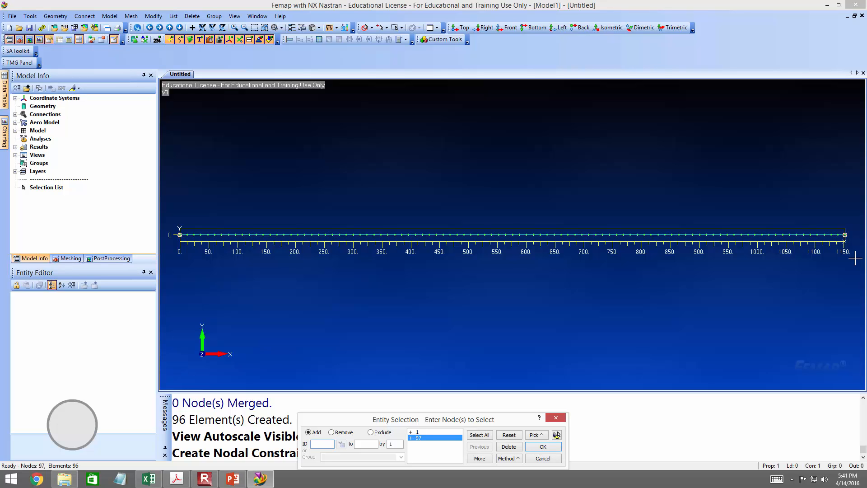
pyautogui.click(541, 446)
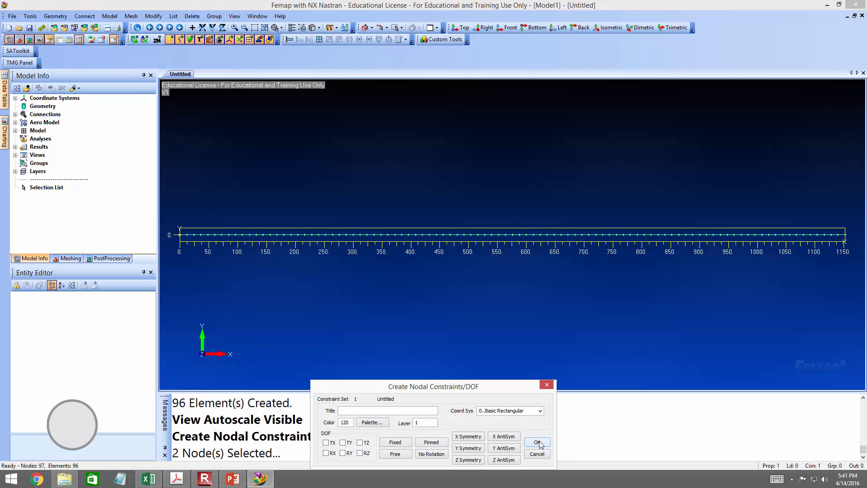
pyautogui.click(397, 446)
pyautogui.click(537, 443)
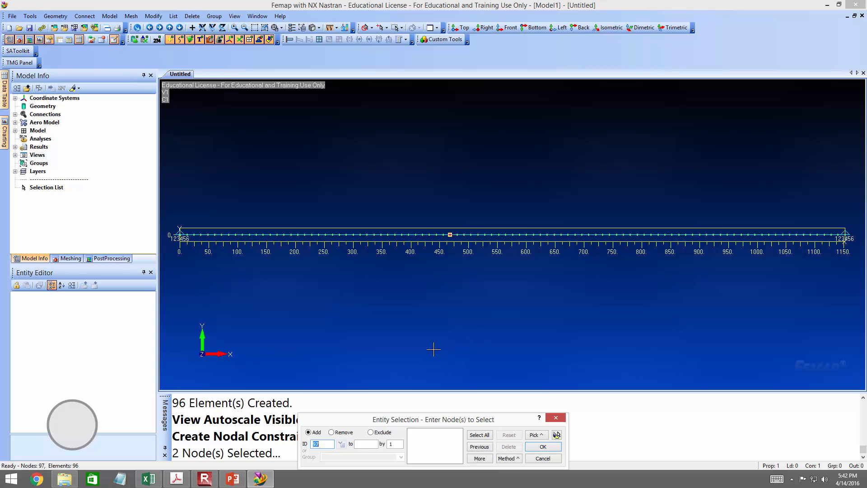
pyautogui.scroll(-3, 413, 283)
pyautogui.scroll(3, 416, 283)
pyautogui.scroll(-14, 416, 283)
pyautogui.scroll(10, 416, 283)
pyautogui.scroll(-3, 417, 283)
pyautogui.scroll(5, 416, 283)
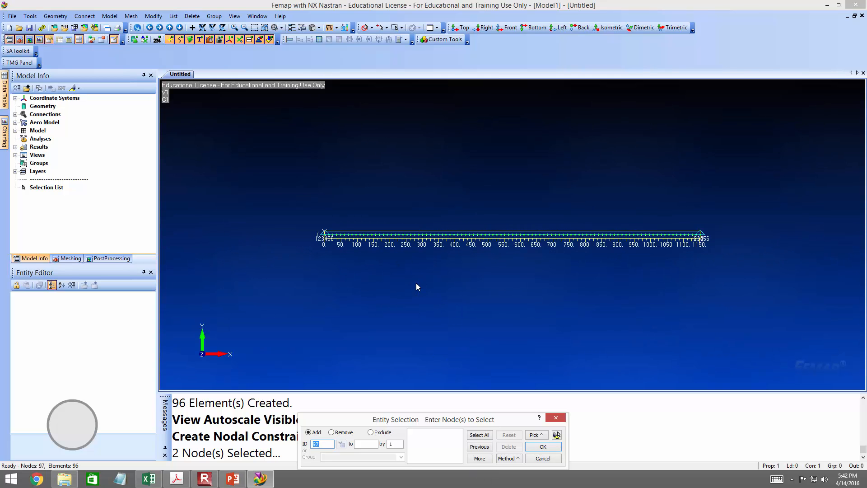
pyautogui.click(427, 282)
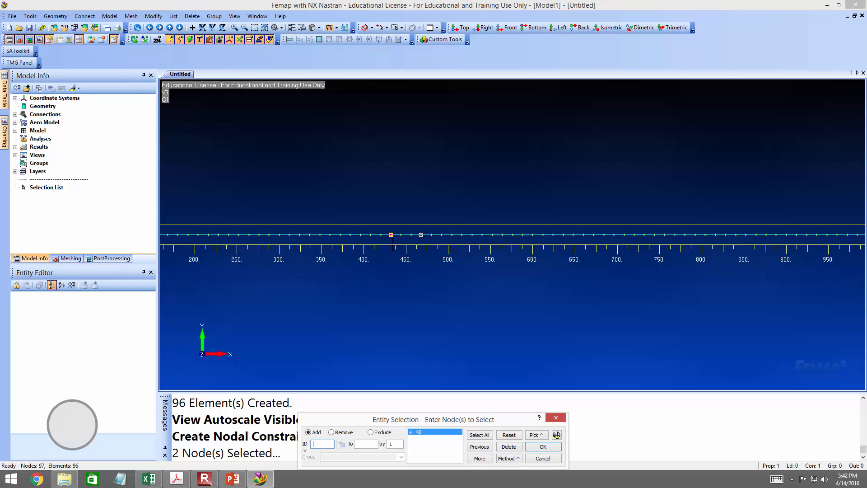
pyautogui.press('Escape')
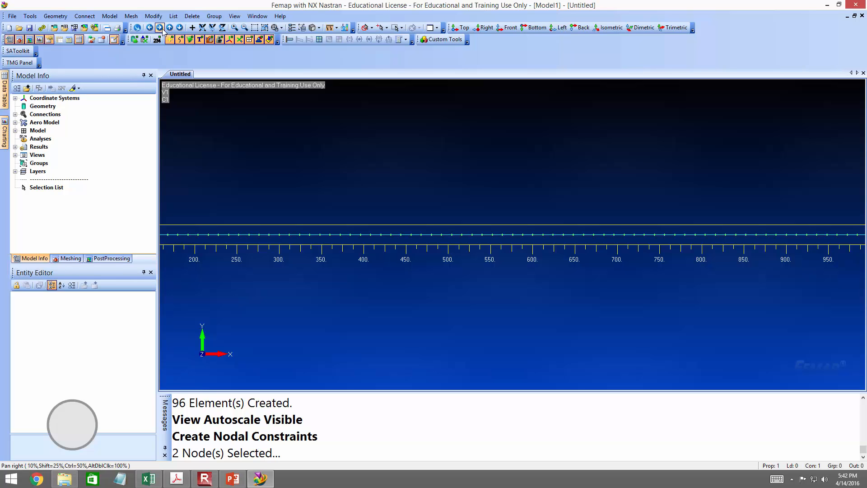
# Step: Create Pinned nodal constraints on the three interior support nodes 25, 49 and 73, and finish the constraint command
pyautogui.click(110, 16)
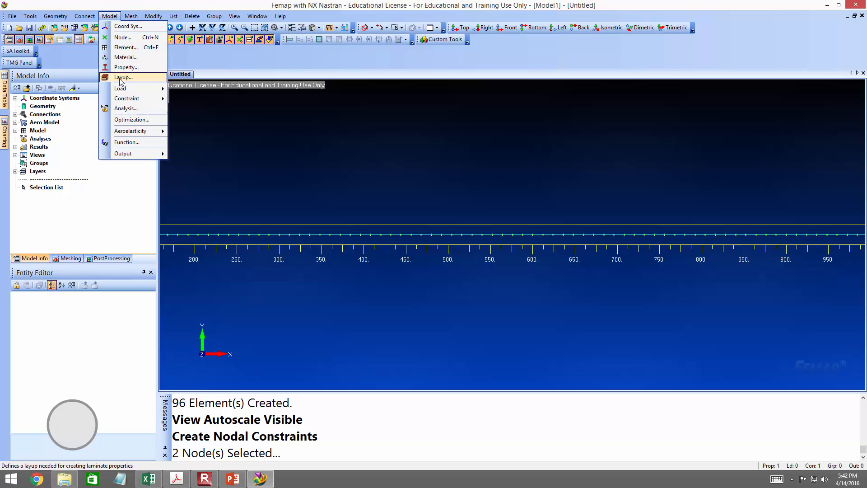
pyautogui.moveTo(130, 98)
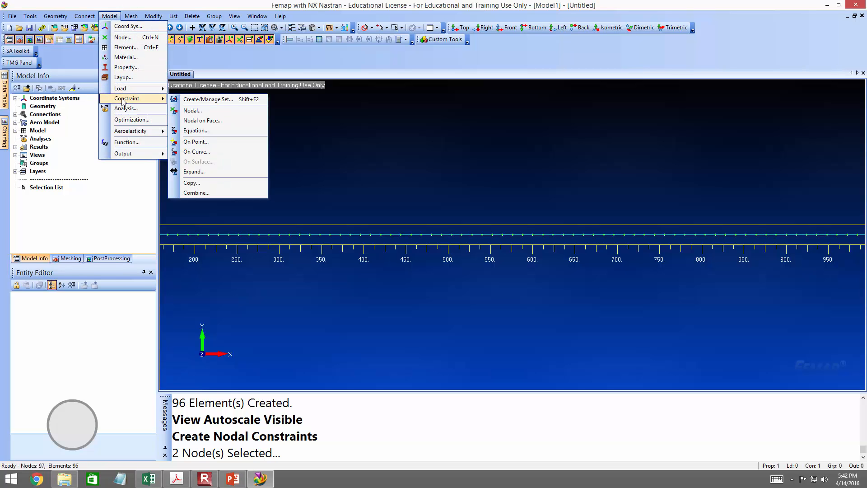
pyautogui.click(198, 114)
pyautogui.click(160, 28)
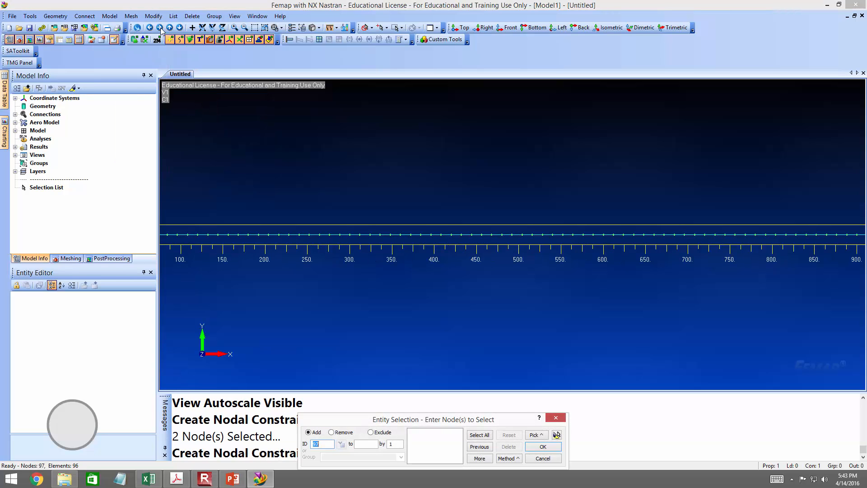
pyautogui.click(151, 28)
pyautogui.click(152, 28)
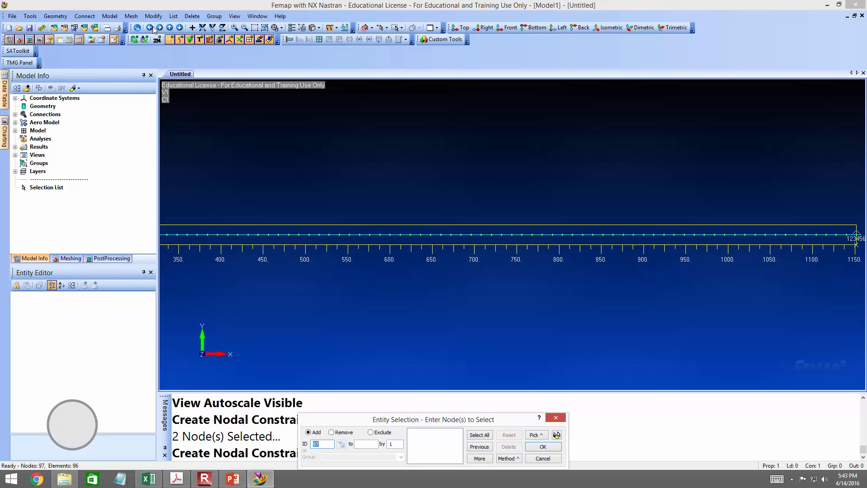
pyautogui.click(160, 28)
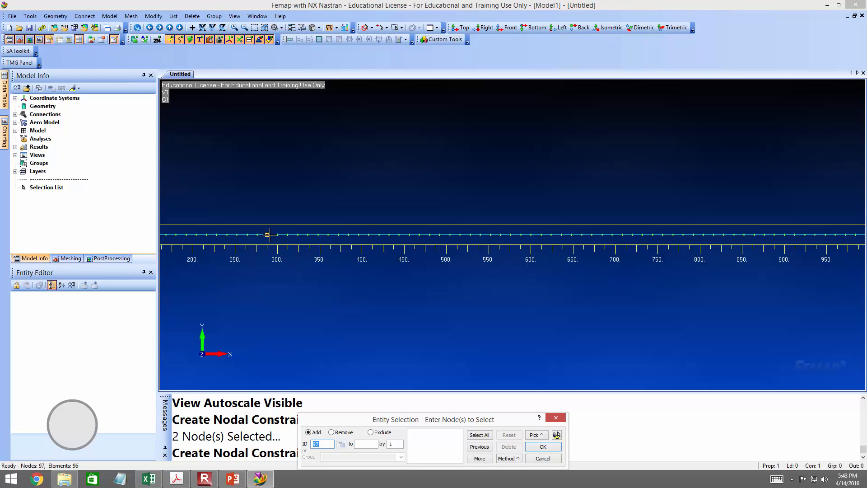
pyautogui.click(269, 235)
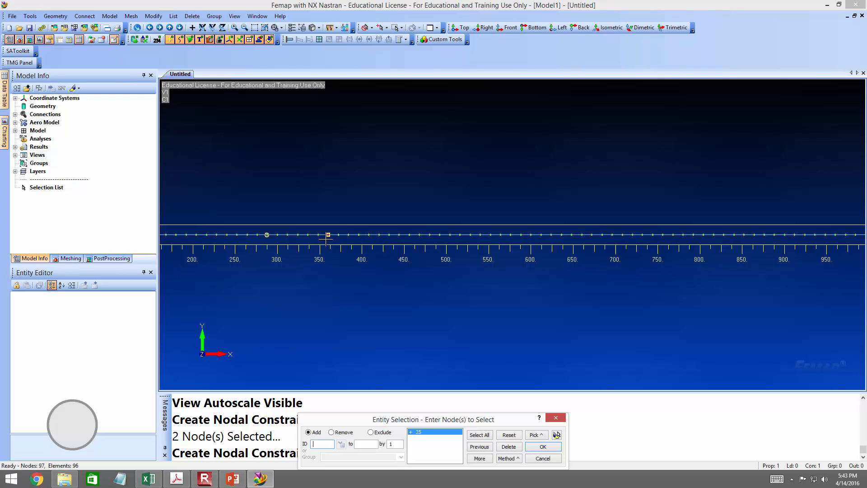
pyautogui.click(511, 234)
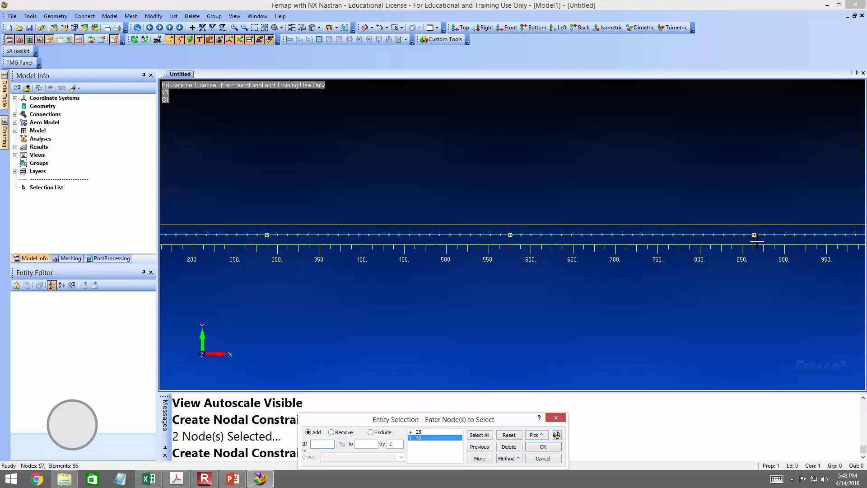
pyautogui.click(757, 242)
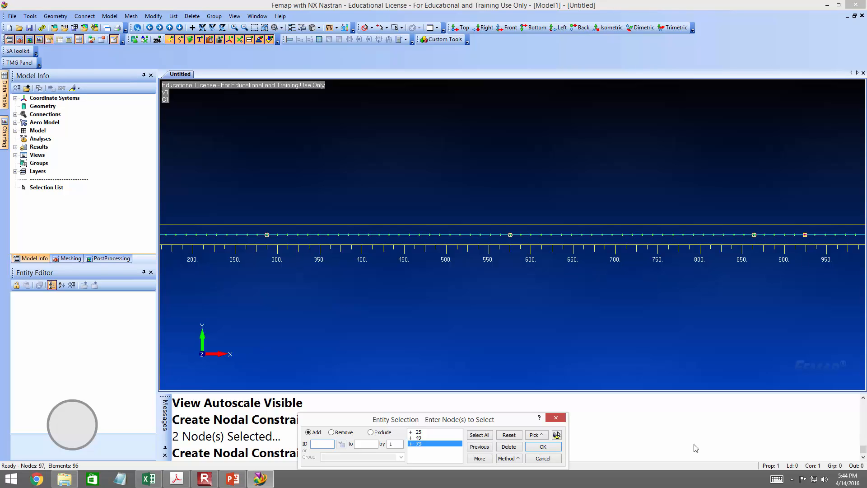
pyautogui.click(544, 447)
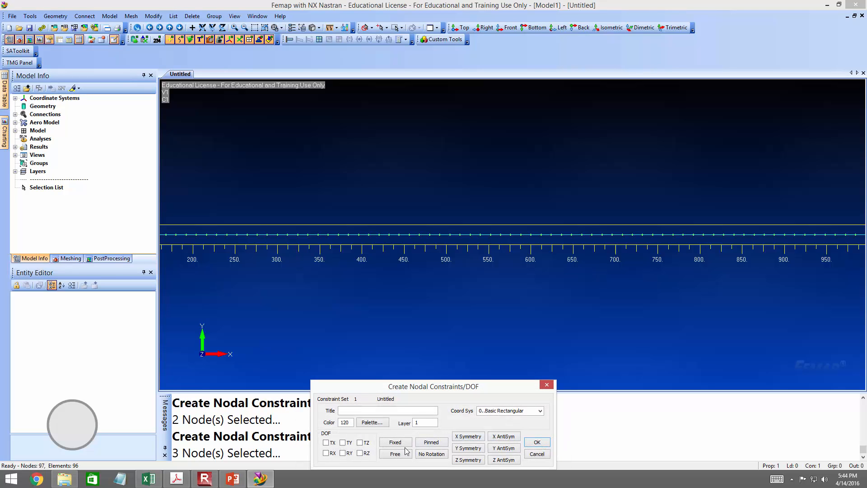
pyautogui.click(423, 444)
pyautogui.click(538, 442)
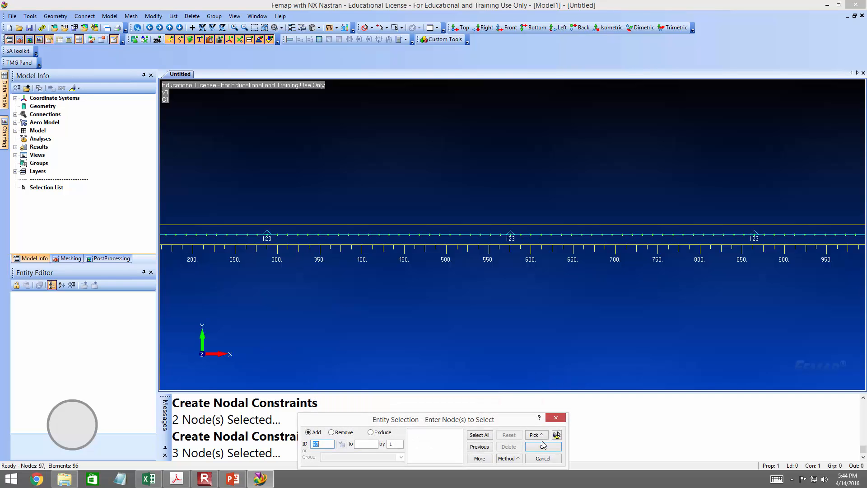
pyautogui.click(543, 445)
# Step: Fit the whole constrained beam in view and switch to PowerPoint to review the loads on the beam example
pyautogui.hotkey('ctrl', 'a')
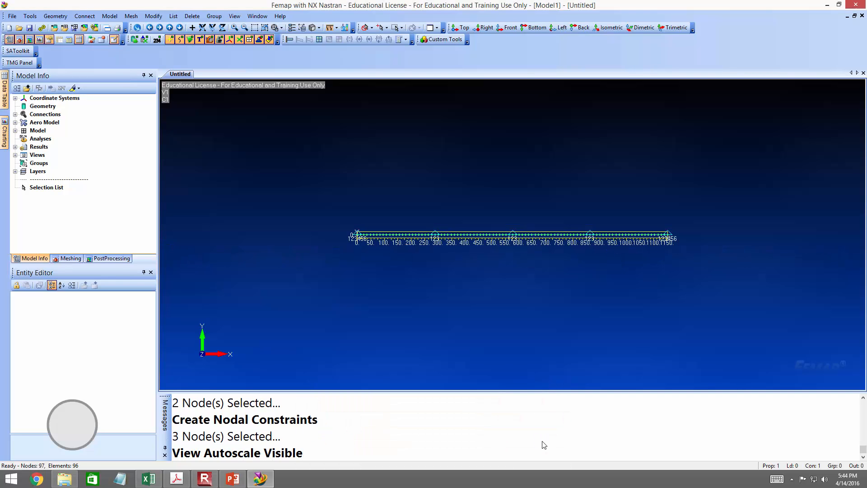
pyautogui.scroll(5, 388, 235)
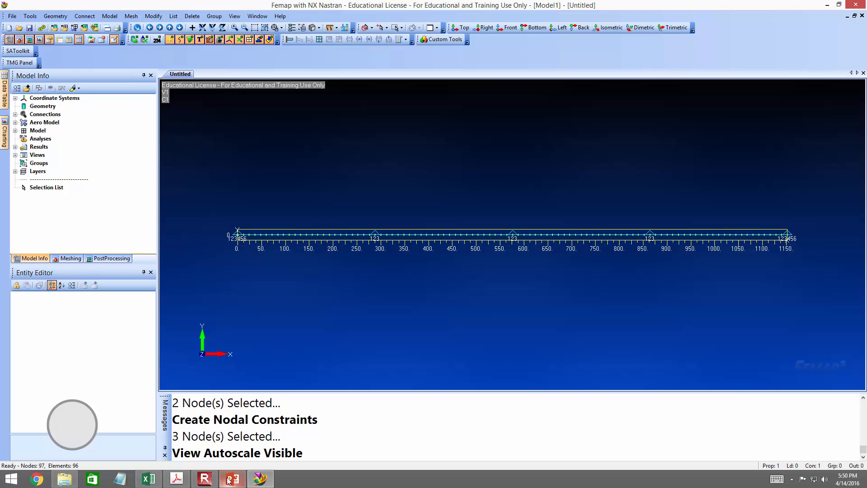
pyautogui.moveTo(231, 477)
pyautogui.click(210, 442)
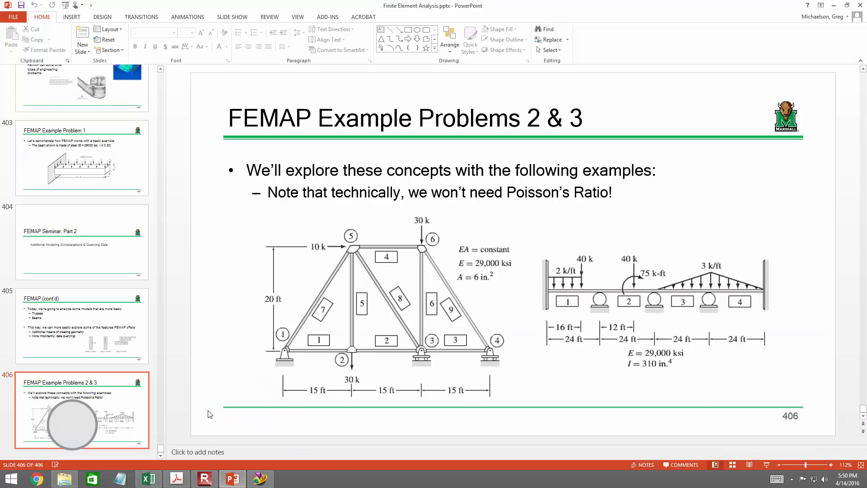
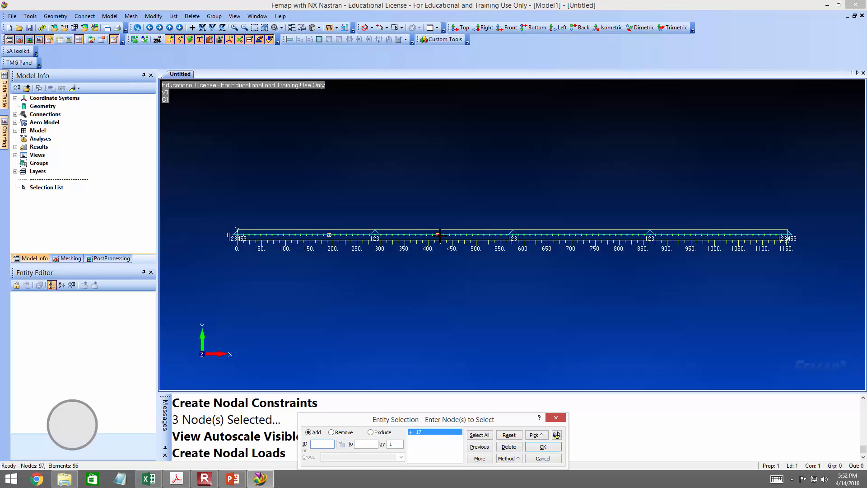
# Step: Apply a nodal force of FY = -40 to nodes 17 and 37, and finish the load command
pyautogui.click(443, 234)
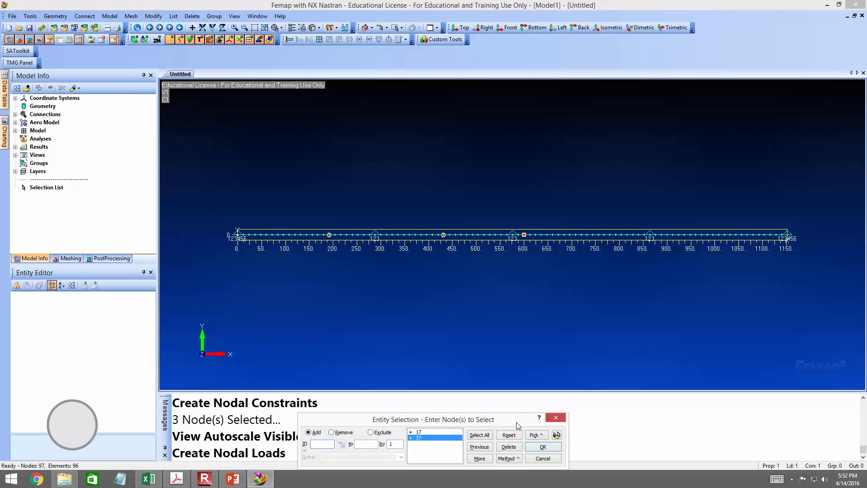
pyautogui.click(558, 448)
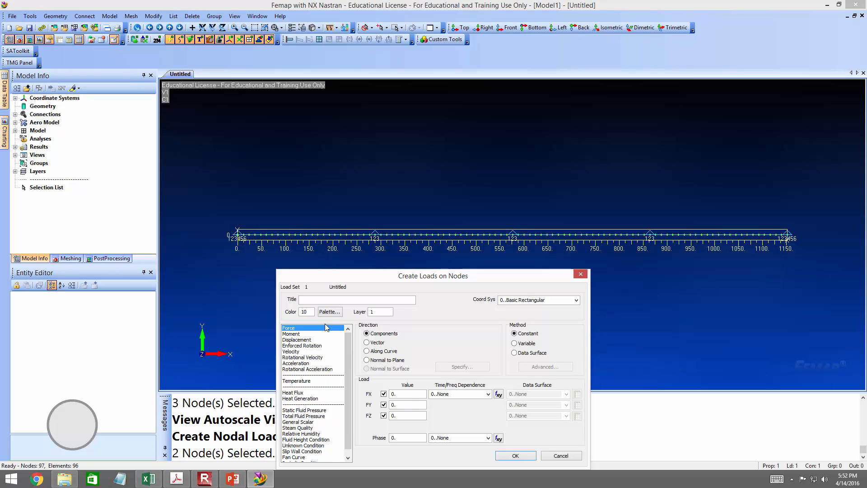
pyautogui.click(412, 405)
pyautogui.write('-47')
pyautogui.click(515, 455)
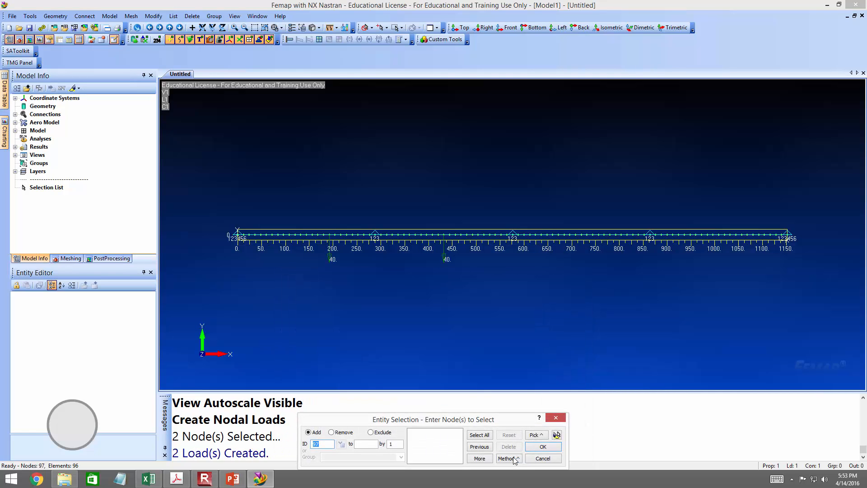
pyautogui.press('Escape')
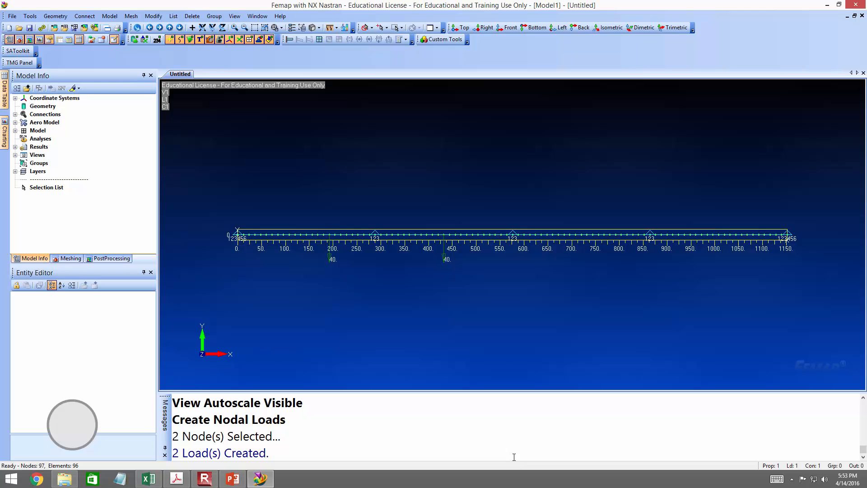
# Step: Apply a nodal moment of MZ = -75*12 to node 37 in the second span, and finish the load command
pyautogui.click(109, 15)
pyautogui.moveTo(126, 90)
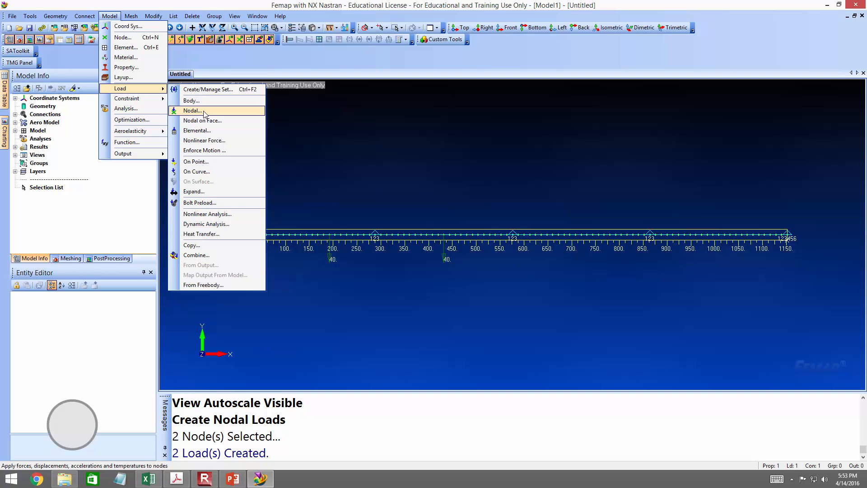
pyautogui.click(204, 113)
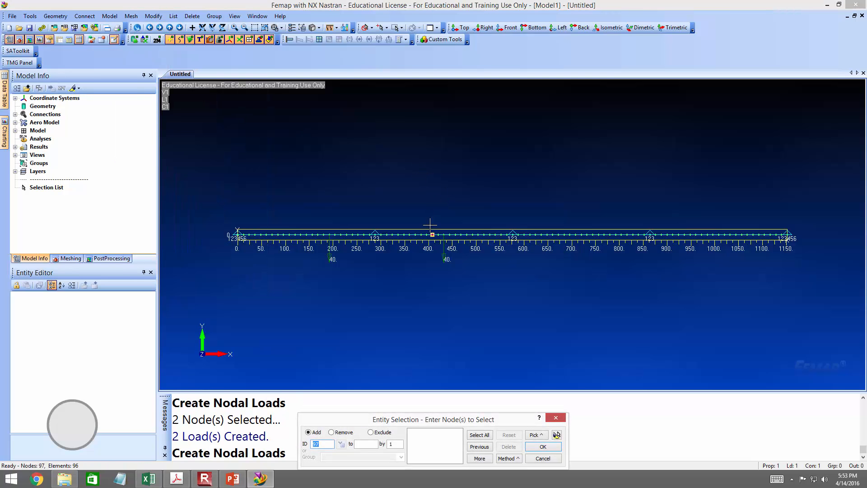
pyautogui.click(442, 292)
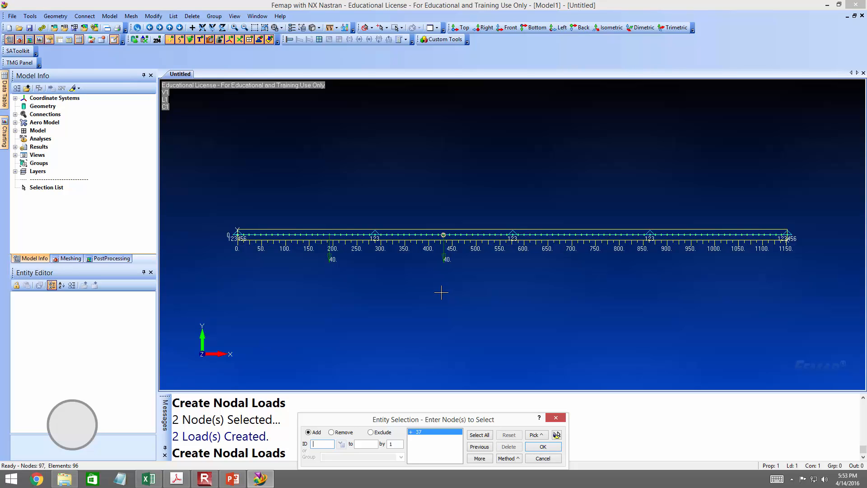
pyautogui.click(544, 446)
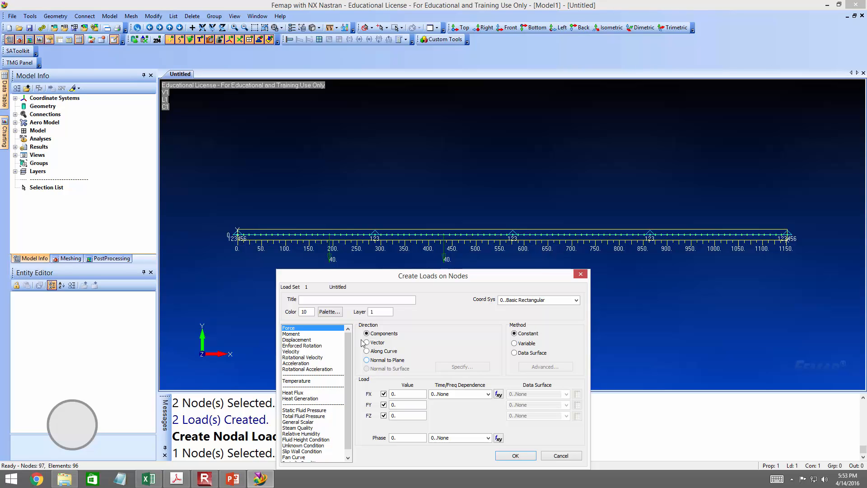
pyautogui.click(337, 333)
pyautogui.press('Tab')
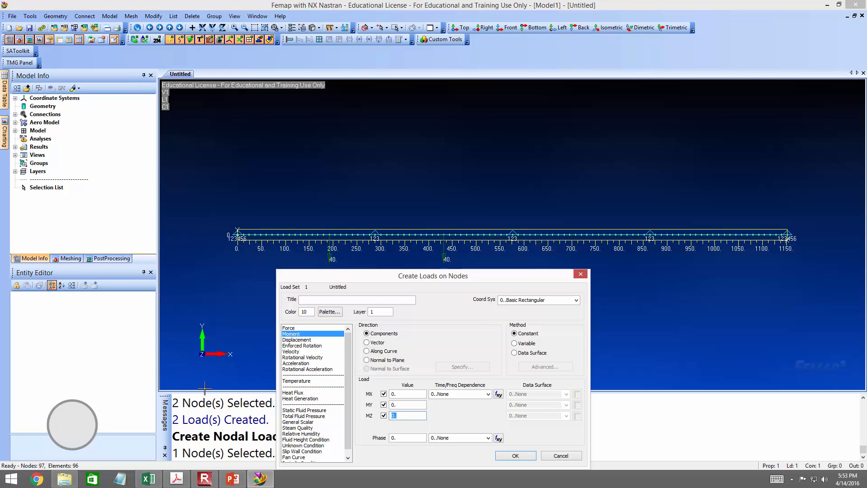
pyautogui.write('-75*12')
pyautogui.click(502, 456)
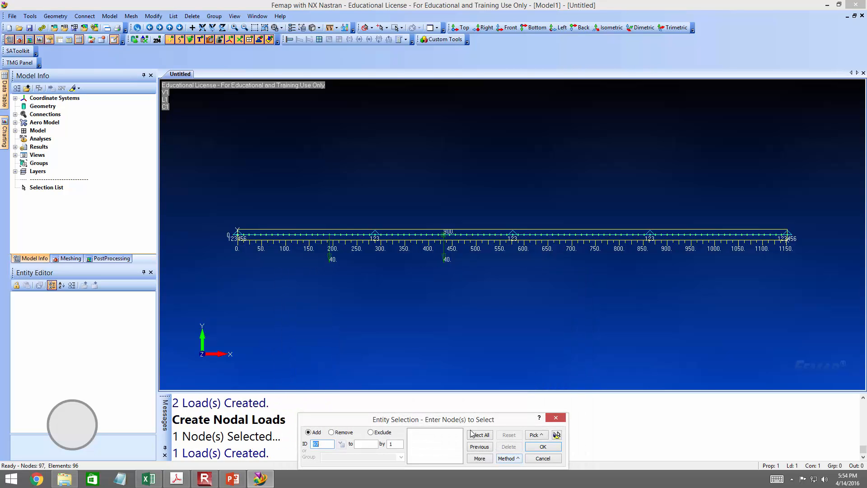
pyautogui.press('Escape')
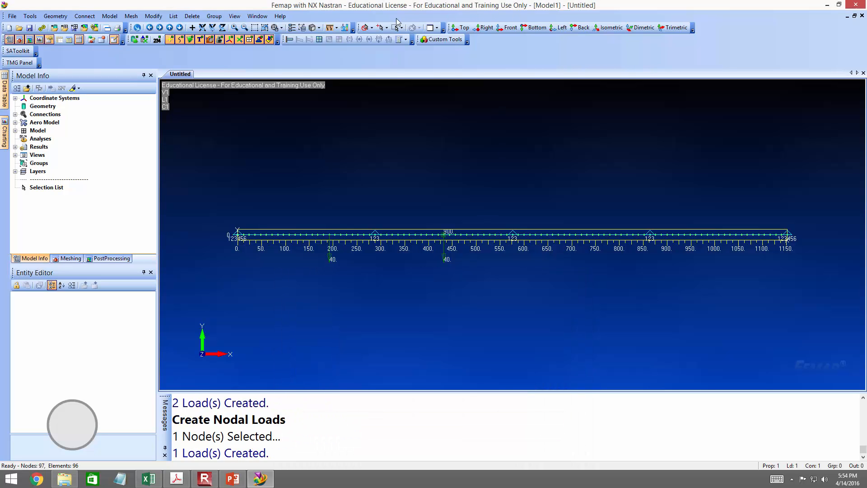
# Step: Examine the moment's direction in a close isometric view and inspect the Moment on Node load definition in the model tree
pyautogui.click(608, 28)
pyautogui.scroll(7, 463, 136)
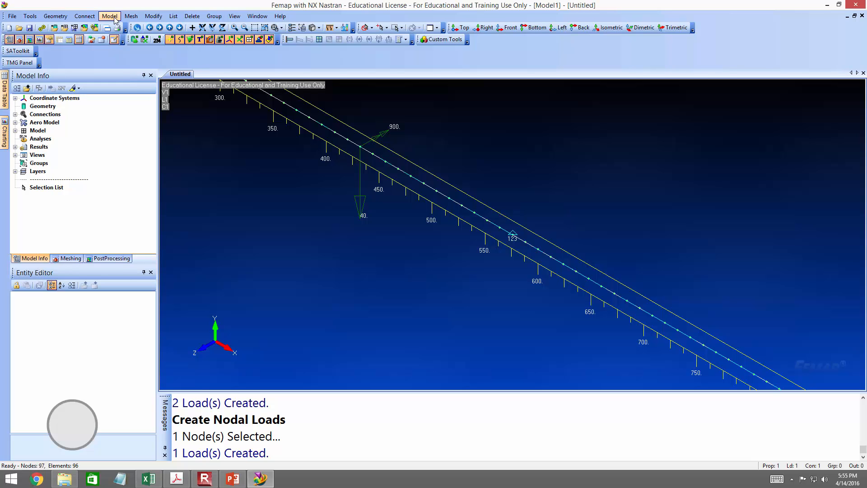
pyautogui.click(15, 131)
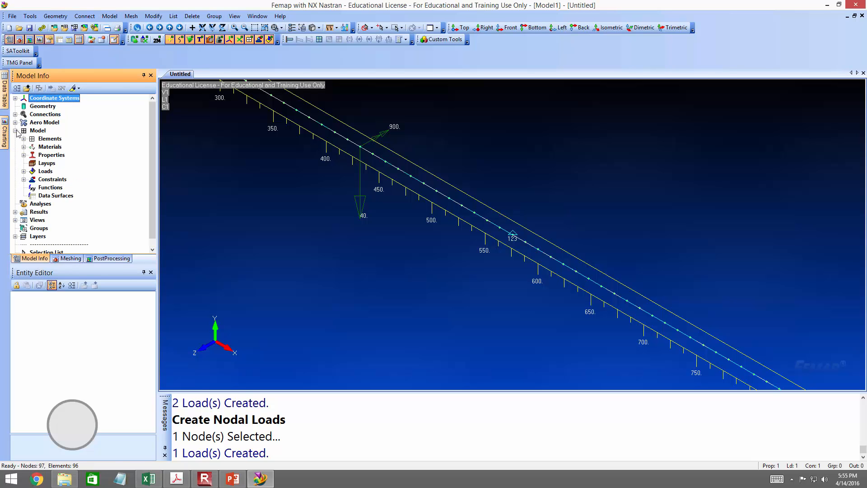
pyautogui.click(24, 171)
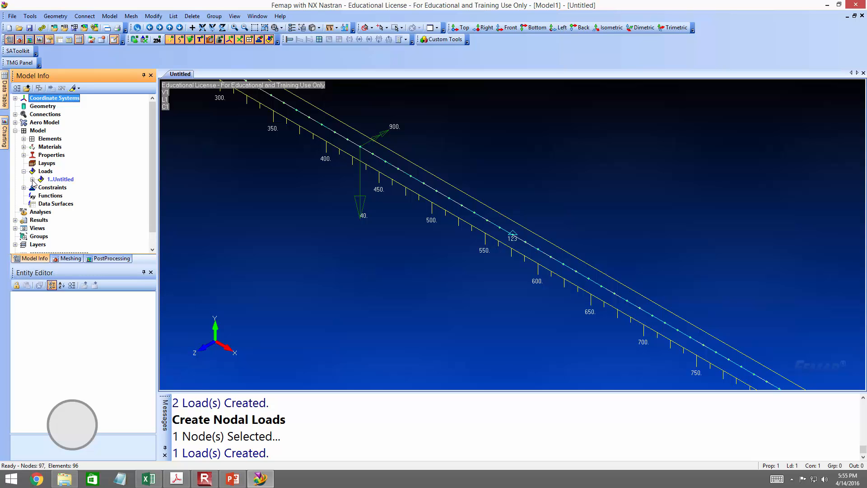
pyautogui.click(32, 179)
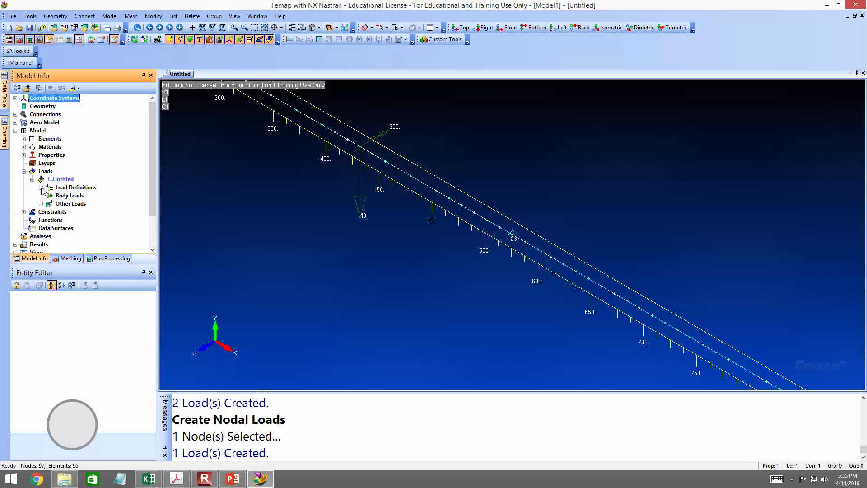
pyautogui.click(40, 188)
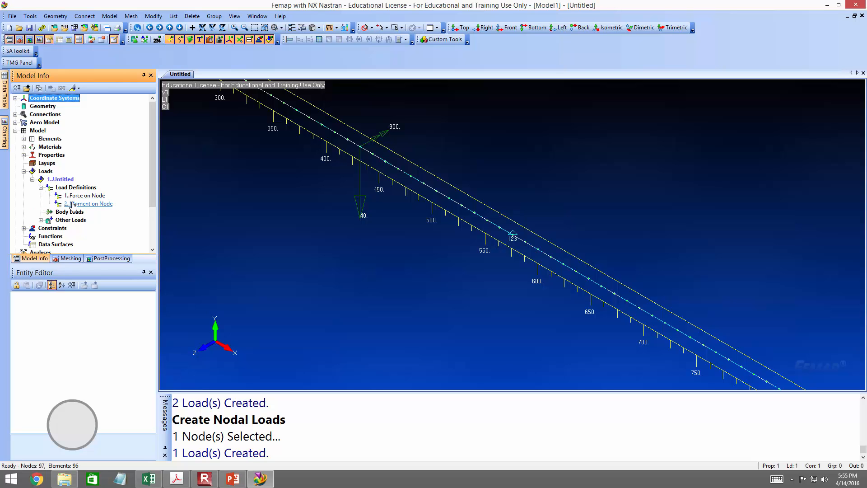
pyautogui.rightClick(74, 204)
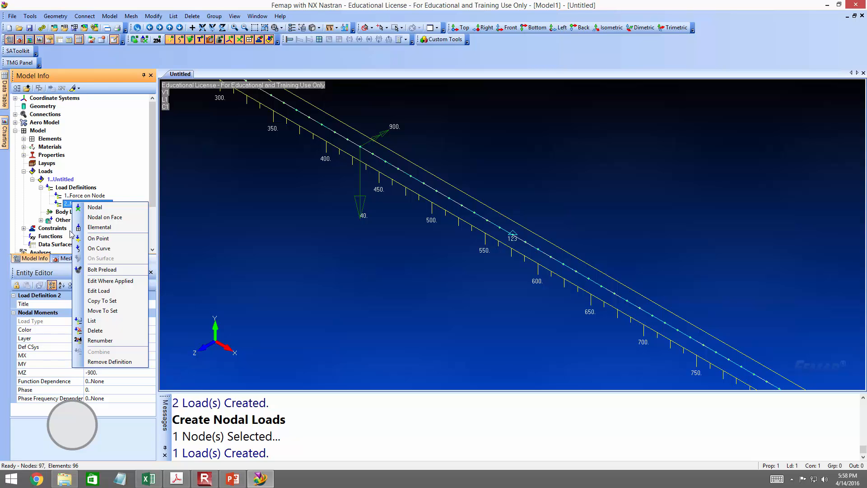
pyautogui.click(370, 2)
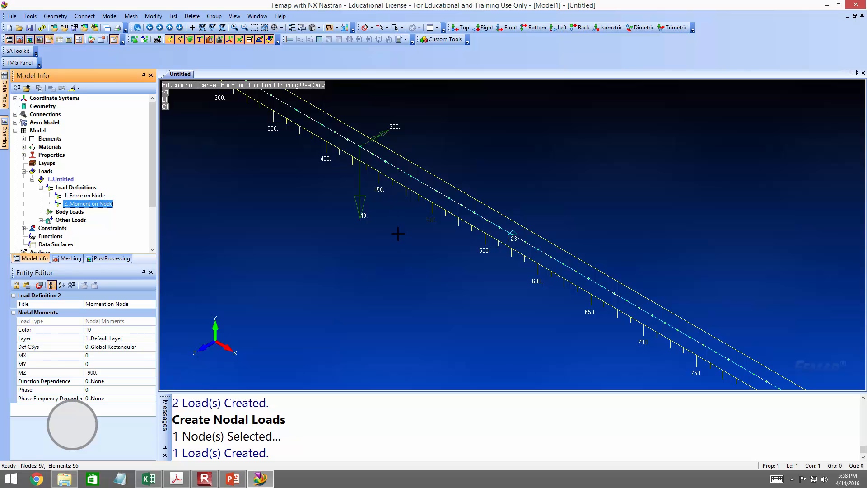
# Step: Zoom out on the beam, review the remaining loads on the PowerPoint beam example, and return to Femap
pyautogui.scroll(-5, 393, 235)
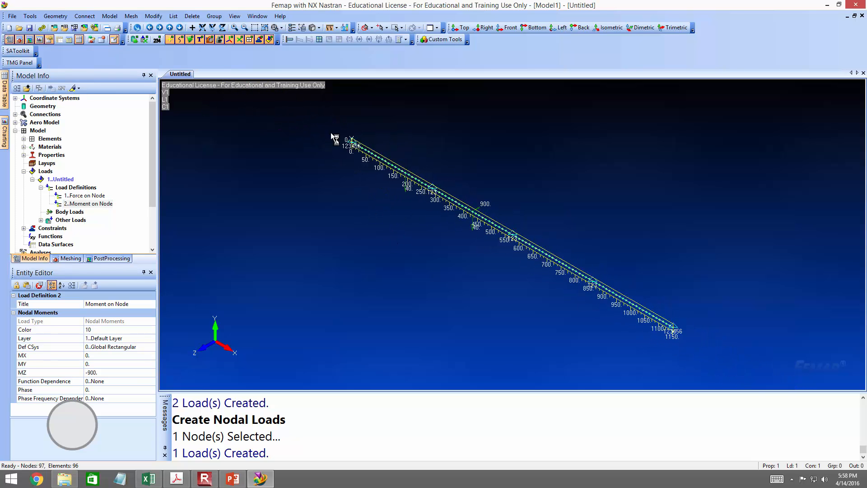
pyautogui.scroll(3, 334, 138)
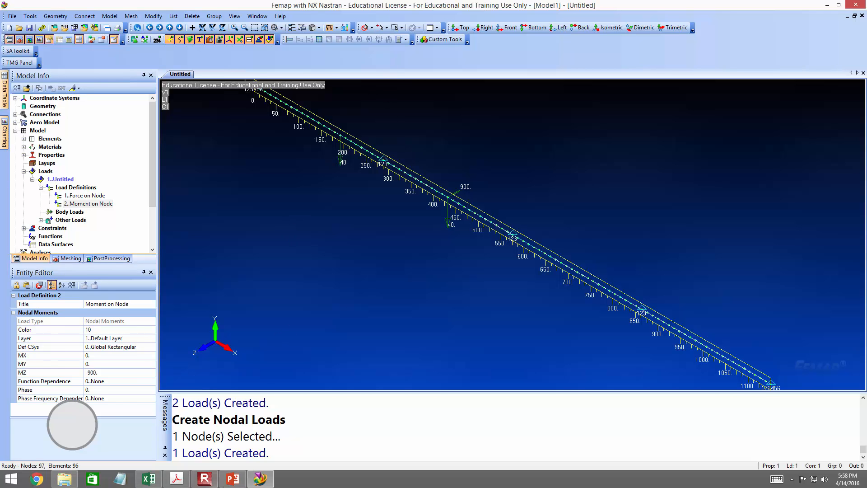
pyautogui.click(227, 481)
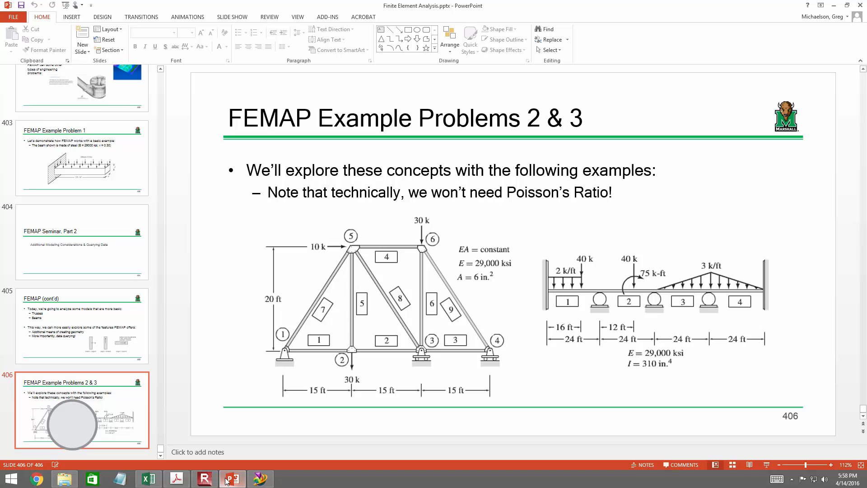
pyautogui.click(833, 5)
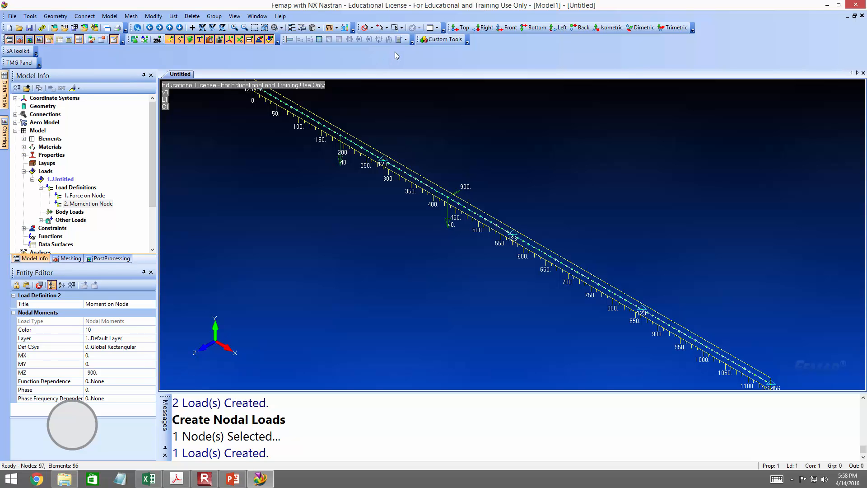
# Step: Start an elemental load on the first span and select elements 1 and 2 beside the fixed end at X = 0
pyautogui.click(461, 27)
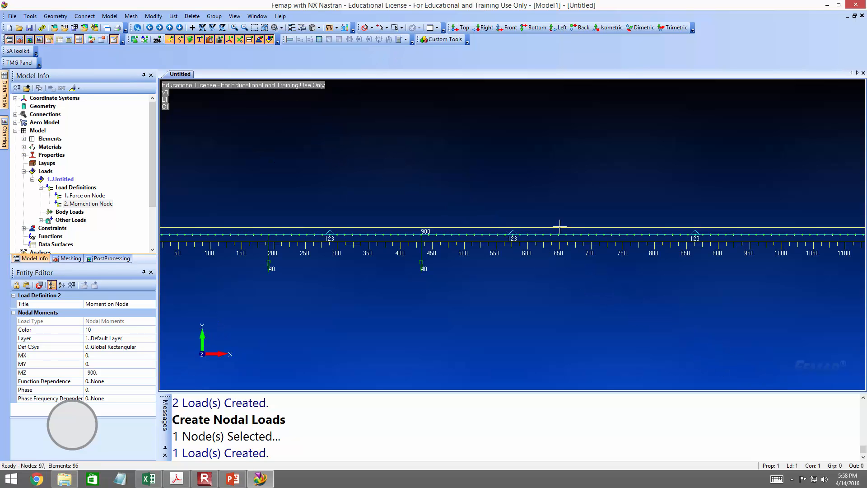
pyautogui.hotkey('ctrl', 'a')
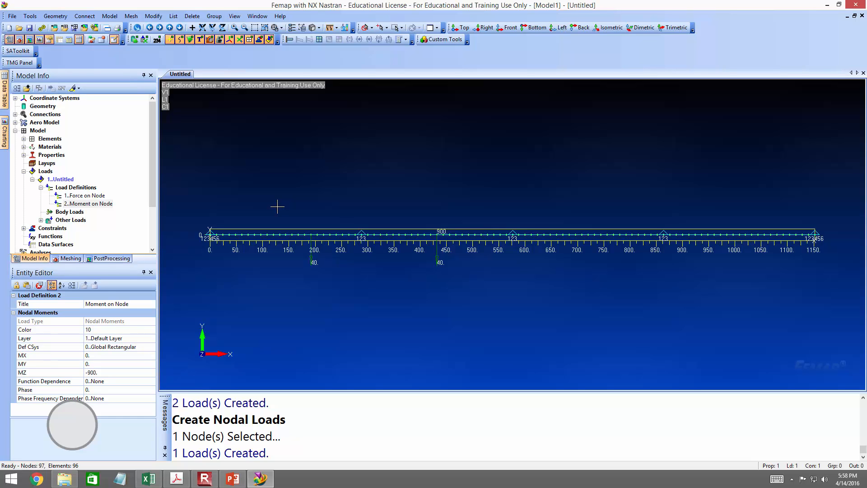
pyautogui.scroll(5, 291, 200)
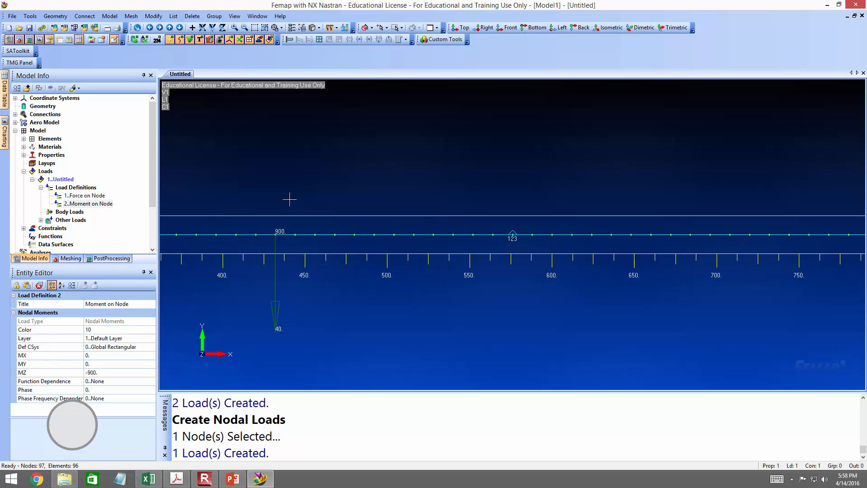
pyautogui.click(150, 28)
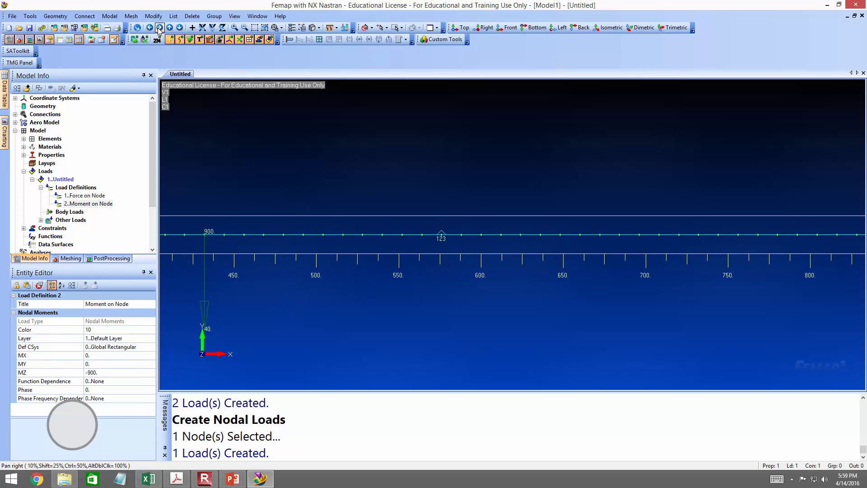
pyautogui.click(160, 28)
pyautogui.click(160, 28)
pyautogui.click(159, 28)
pyautogui.click(160, 28)
pyautogui.click(160, 29)
pyautogui.click(160, 28)
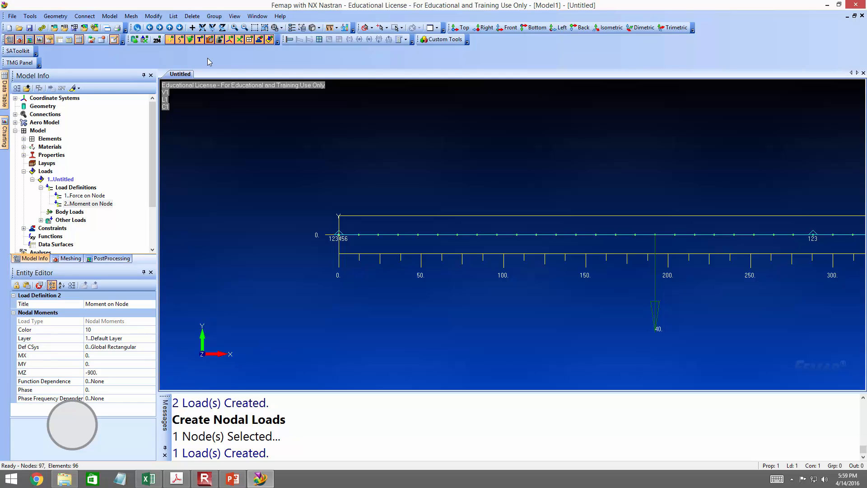
pyautogui.click(110, 16)
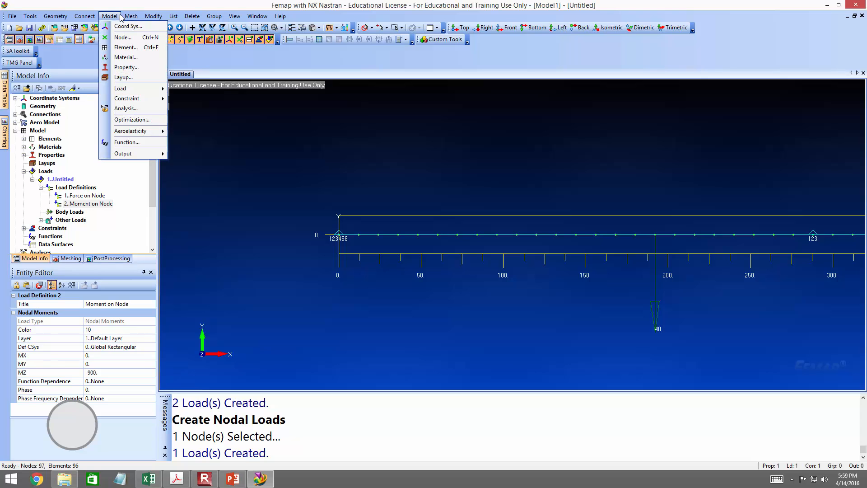
pyautogui.moveTo(119, 88)
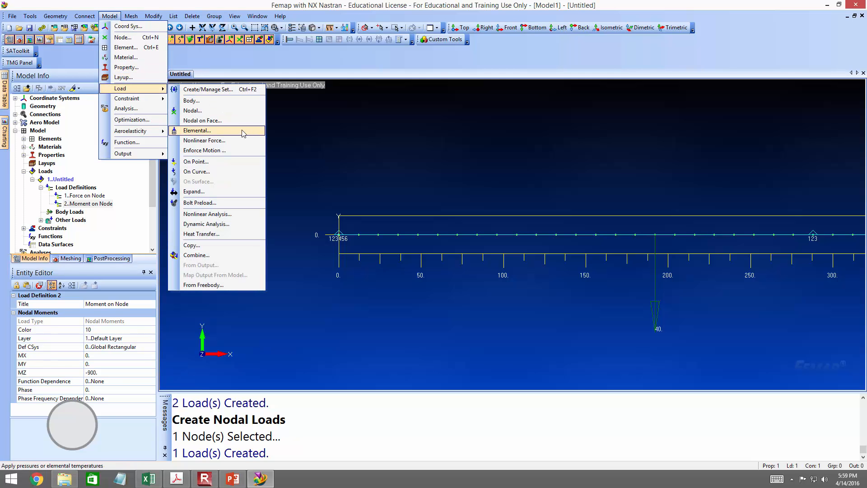
pyautogui.click(197, 131)
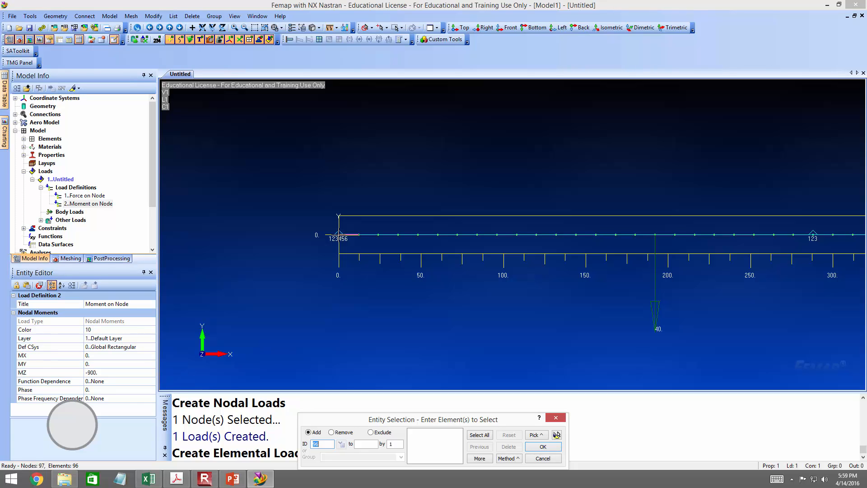
pyautogui.click(348, 235)
pyautogui.click(366, 247)
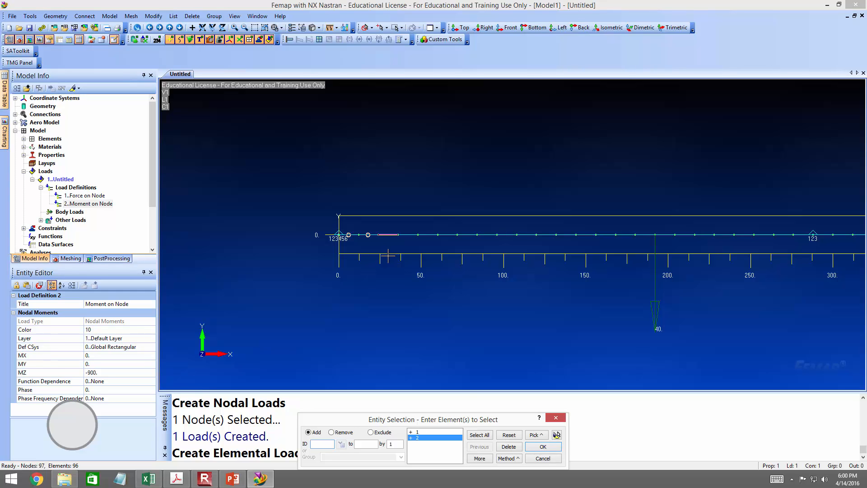
# Step: Box-select elements 3 to 16 on the first span to complete the elemental load selection up to the 40 k point load, and accept it
pyautogui.click(510, 458)
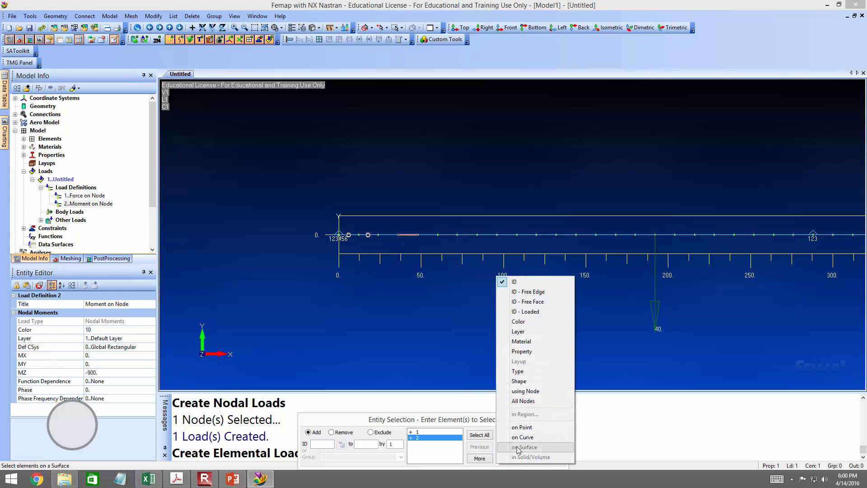
pyautogui.click(464, 419)
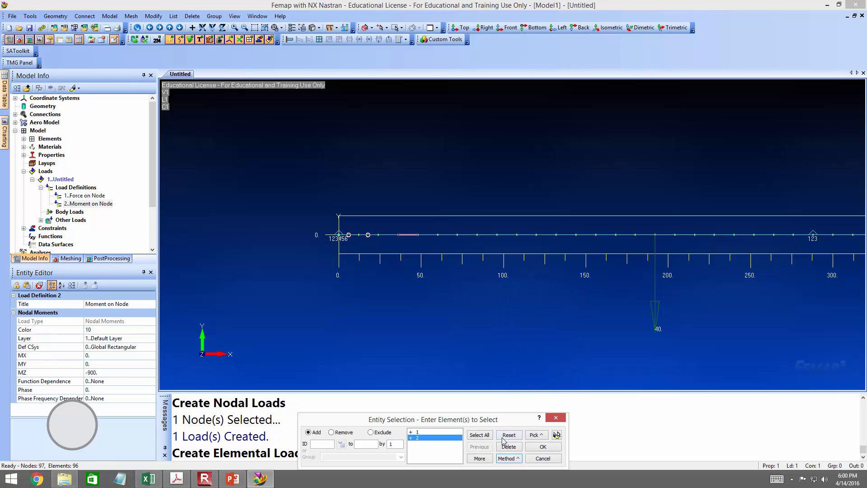
pyautogui.click(538, 435)
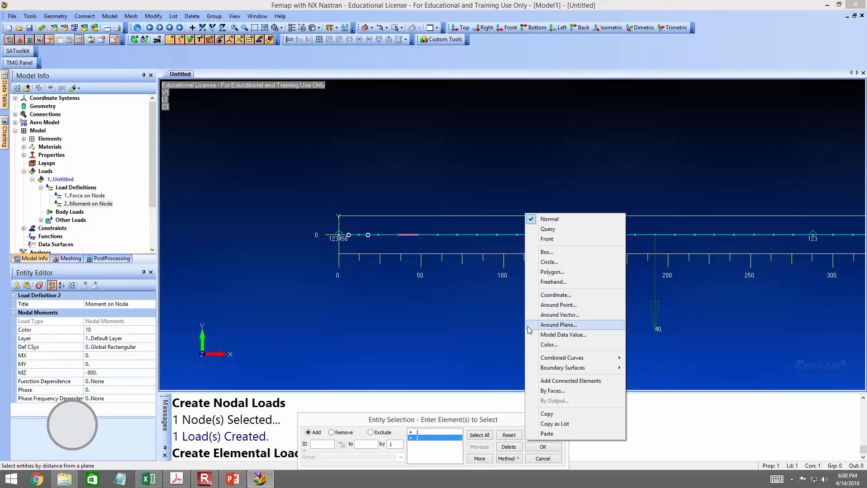
pyautogui.click(546, 251)
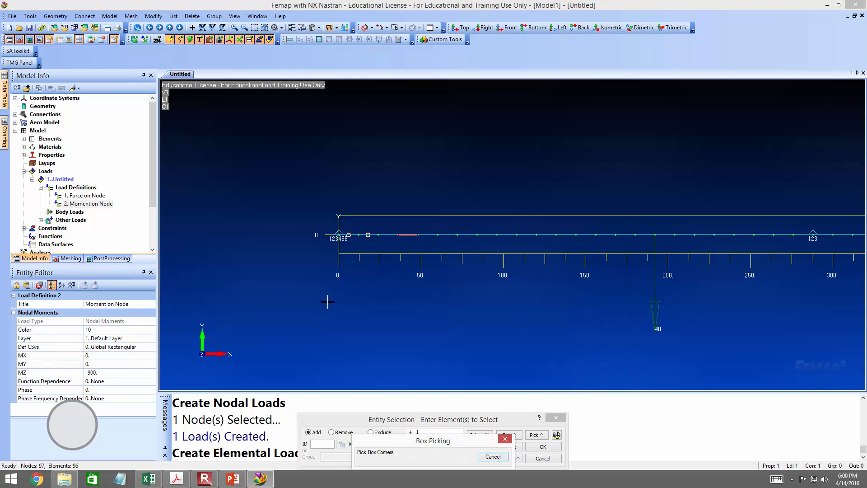
pyautogui.moveTo(300, 304); pyautogui.dragTo(649, 185)
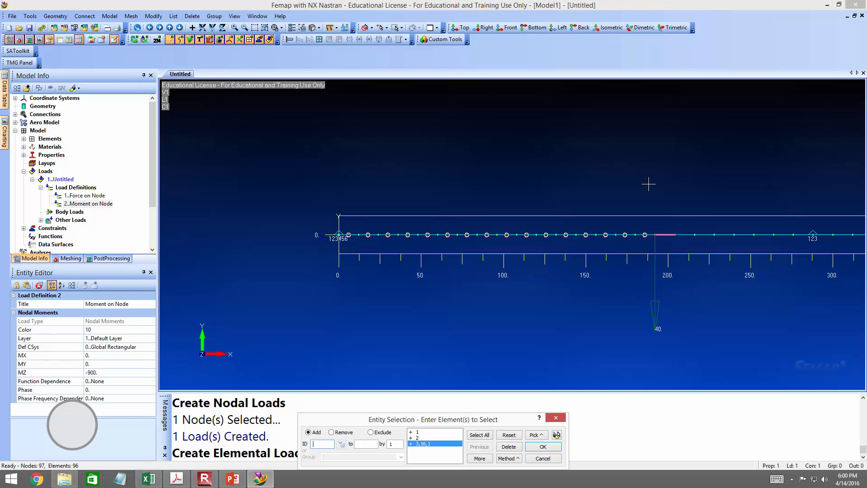
pyautogui.click(548, 447)
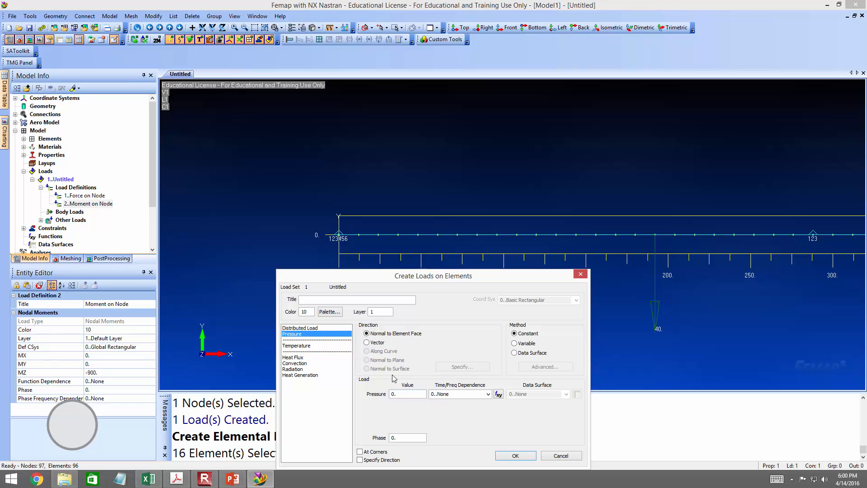
# Step: Apply a distributed load of -2/12 at both End A and End B in the Global Y direction, and finish the load command
pyautogui.click(321, 329)
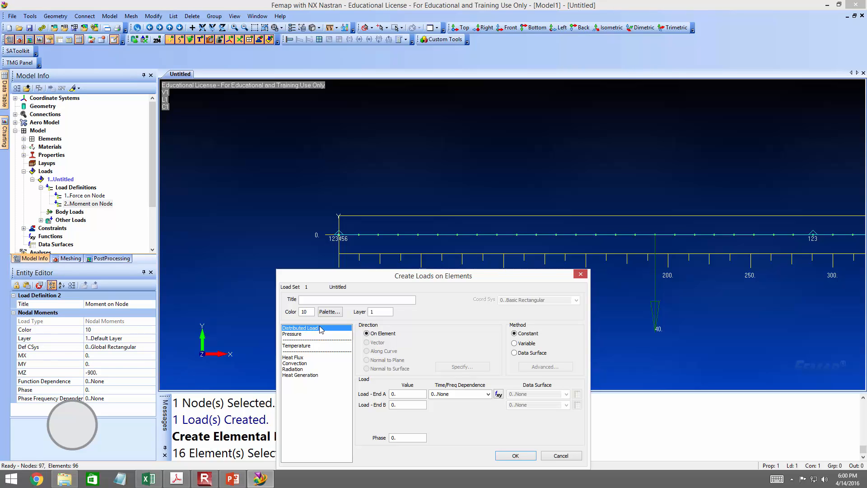
pyautogui.doubleClick(393, 393)
pyautogui.write('-2/12')
pyautogui.press('Tab')
pyautogui.press('Tab')
pyautogui.press('Tab')
pyautogui.write('-2/1')
pyautogui.click(516, 455)
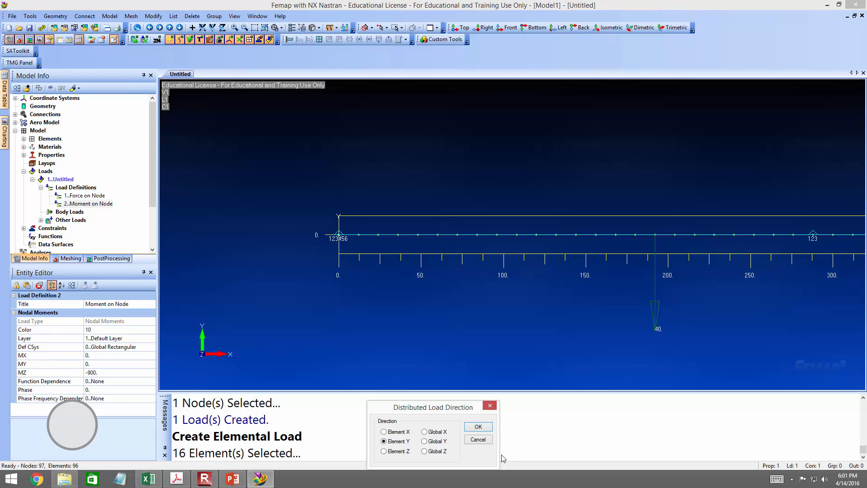
pyautogui.click(433, 441)
pyautogui.click(476, 428)
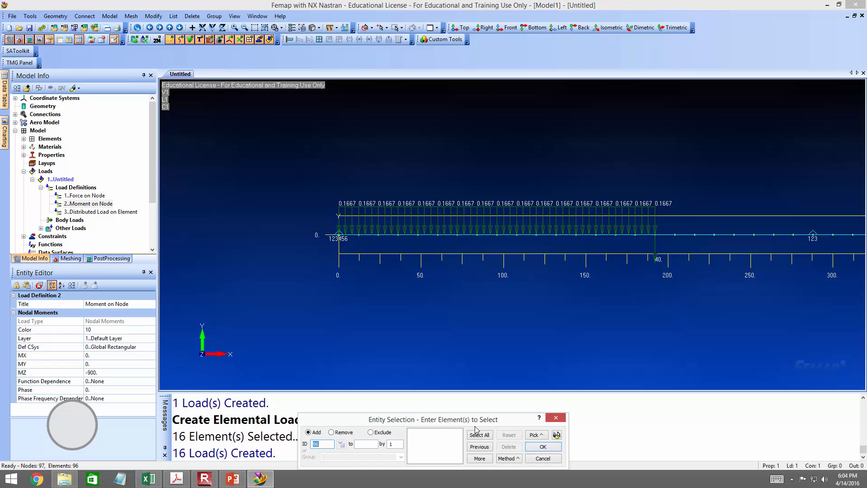
pyautogui.press('Escape')
# Step: Review the loads applied over the full beam, and switch to PowerPoint to check the remaining load on the beam example
pyautogui.hotkey('ctrl', 'a')
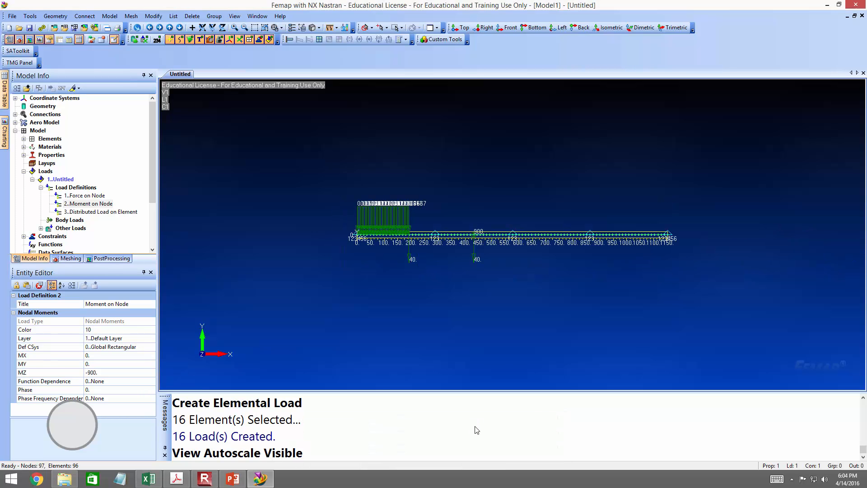
pyautogui.scroll(3, 434, 231)
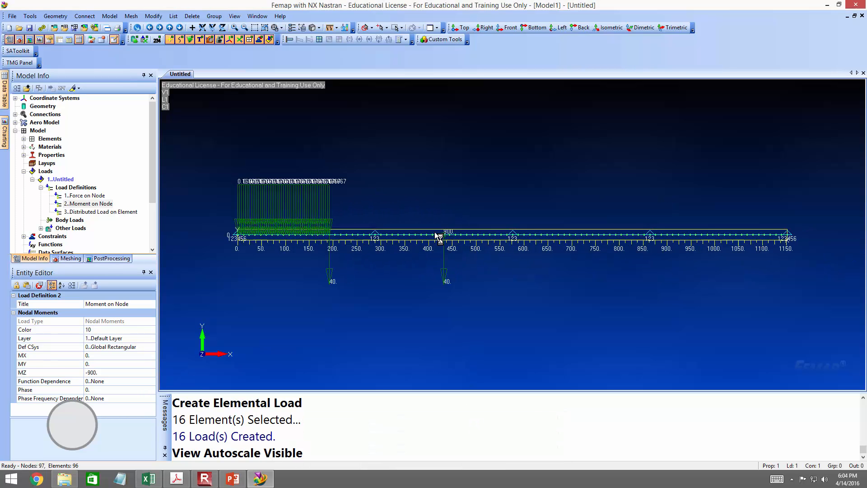
pyautogui.scroll(-1, 435, 233)
pyautogui.click(240, 482)
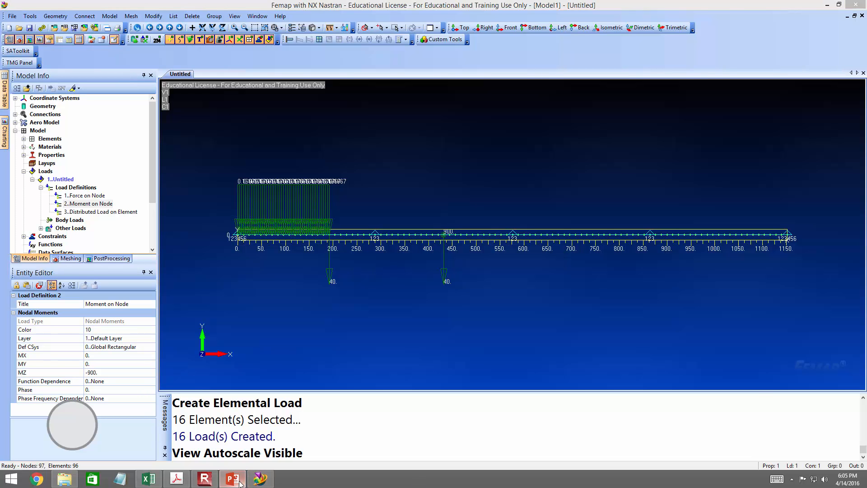
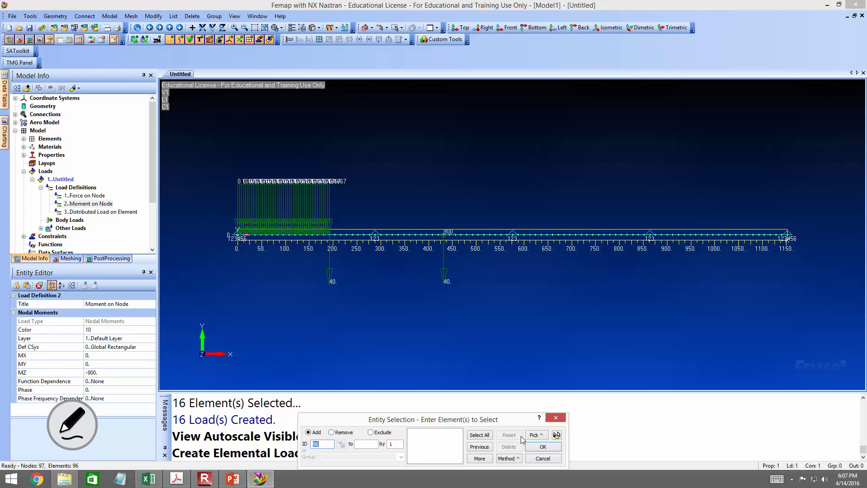
# Step: Box-select elements 49 to 72 along the third span for the elemental load, and accept the selection
pyautogui.click(536, 434)
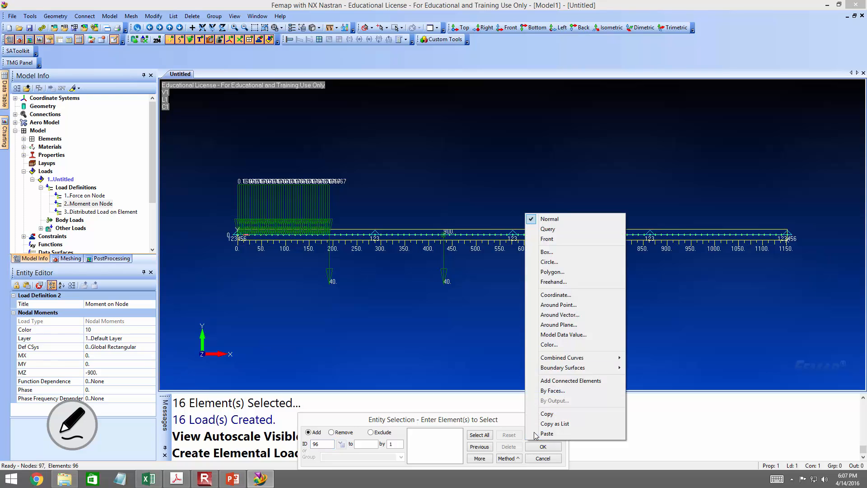
pyautogui.click(554, 252)
pyautogui.moveTo(514, 251); pyautogui.dragTo(647, 162)
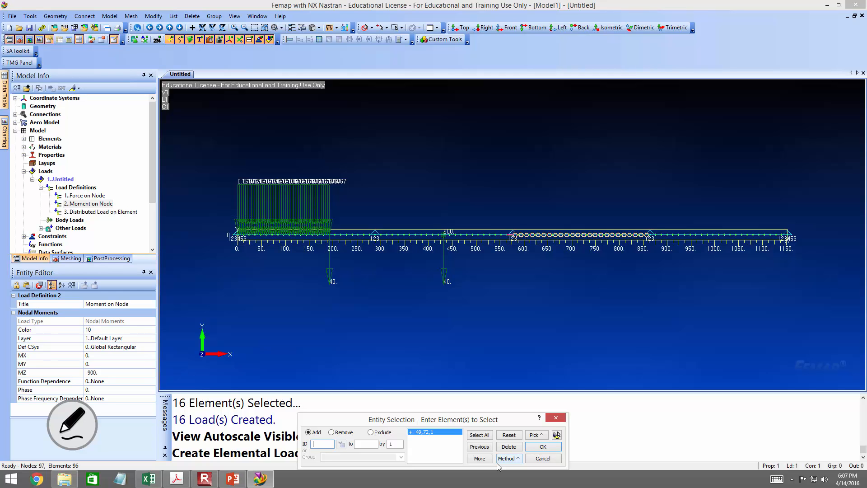
pyautogui.click(551, 446)
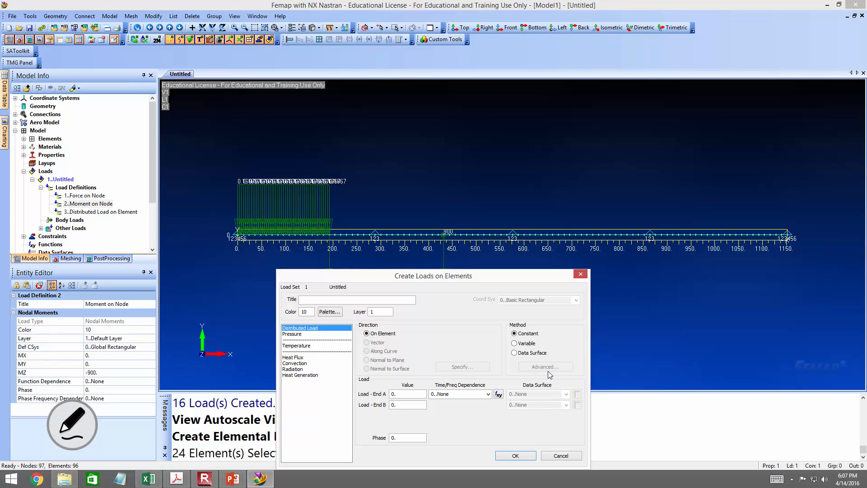
# Step: Set the distributed load's method to Data Surface and start a Between Coordinates data surface for End A
pyautogui.click(521, 353)
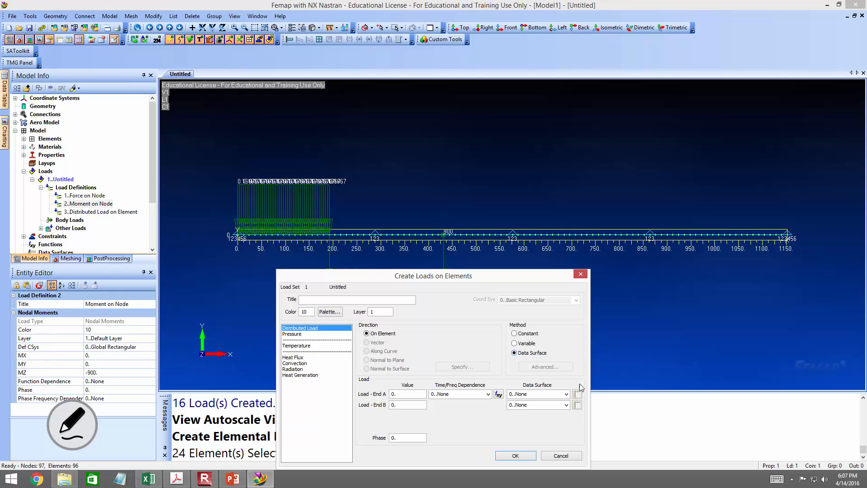
pyautogui.click(566, 394)
pyautogui.click(559, 402)
pyautogui.click(566, 404)
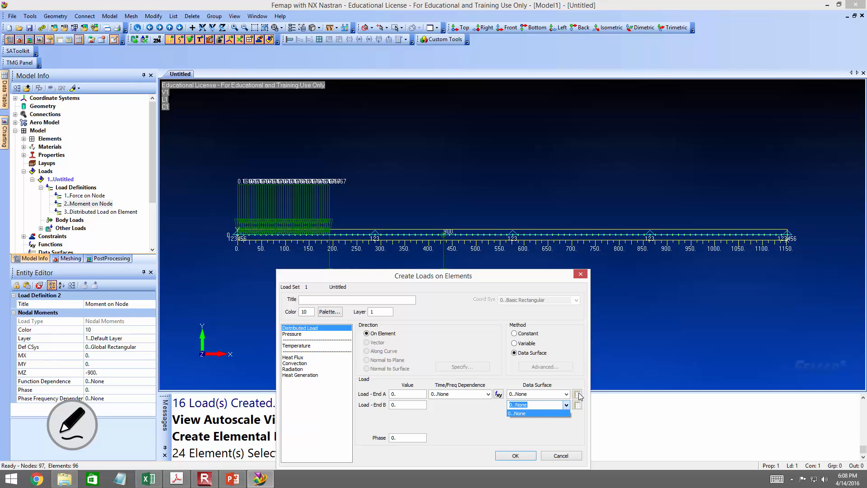
pyautogui.click(578, 396)
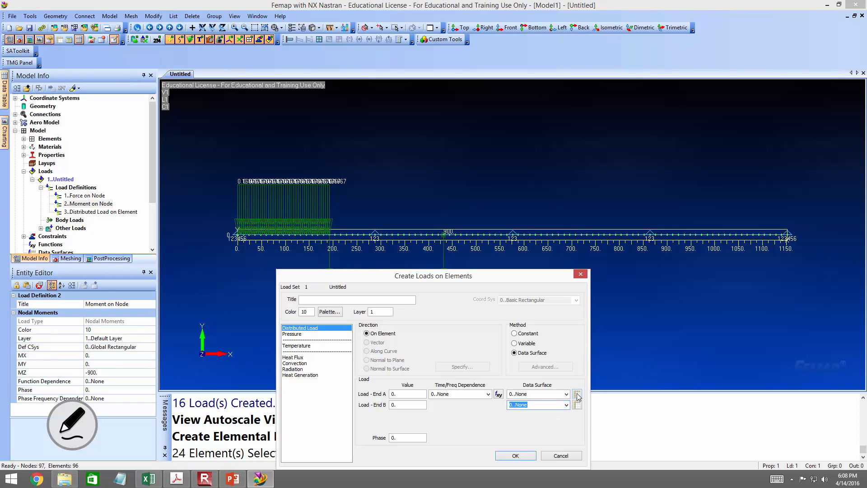
pyautogui.click(578, 394)
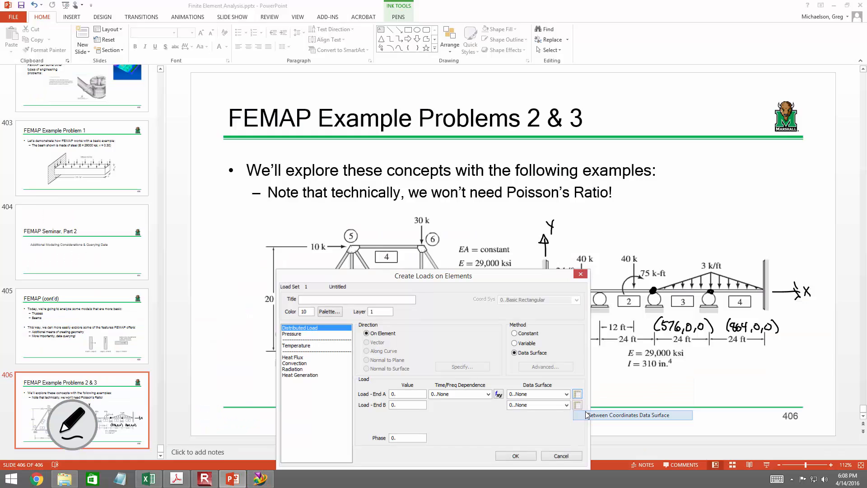
pyautogui.click(587, 415)
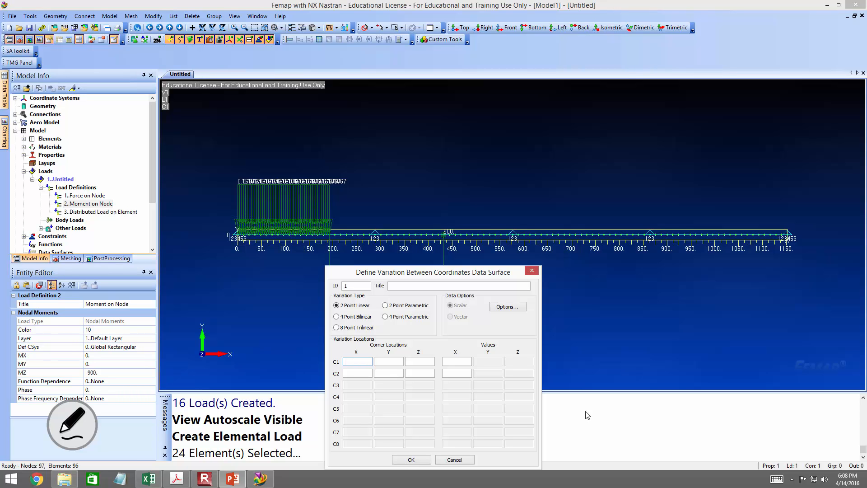
# Step: Define corner C1 of the two-point linear variation at (576, 0, 0) with a value of 0
pyautogui.write('576')
pyautogui.press('Tab')
pyautogui.write('0')
pyautogui.write('0')
pyautogui.press('Tab')
pyautogui.click(450, 360)
pyautogui.write('0')
# Step: Define corner C2 at (864, 0, 0) with a value of -3/12, and create the data surface
pyautogui.click(353, 372)
pyautogui.write('864')
pyautogui.press('Tab')
pyautogui.press('Tab')
pyautogui.press('Tab')
pyautogui.press('Tab')
pyautogui.click(460, 373)
pyautogui.write('-3/12')
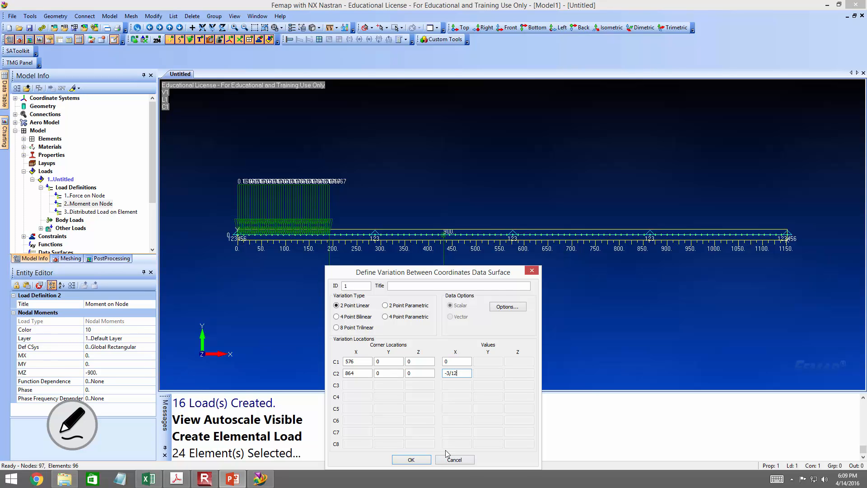
pyautogui.click(415, 457)
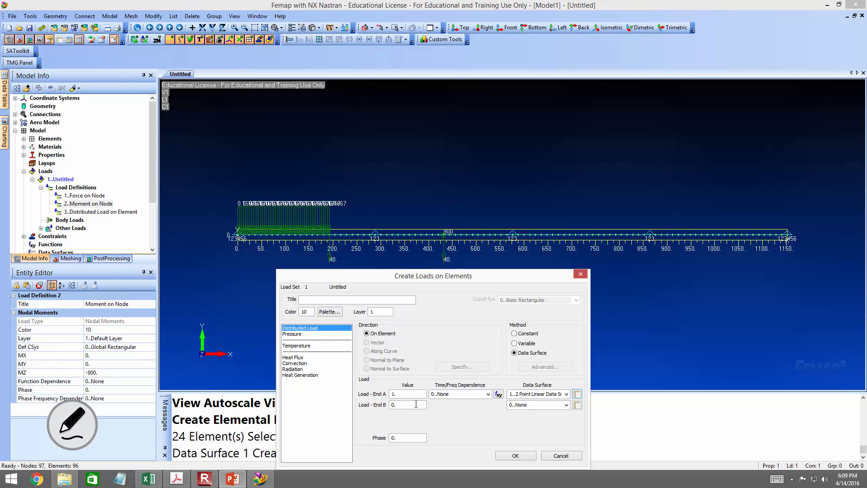
# Step: Assign the 2 Point Linear data surface to End B with a value of 1, create the third-span load, and finish the command
pyautogui.click(566, 405)
pyautogui.click(556, 419)
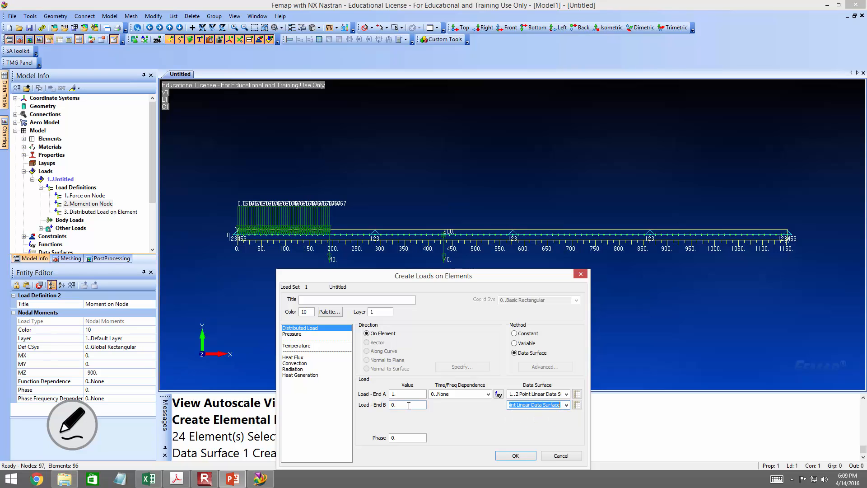
pyautogui.write('1')
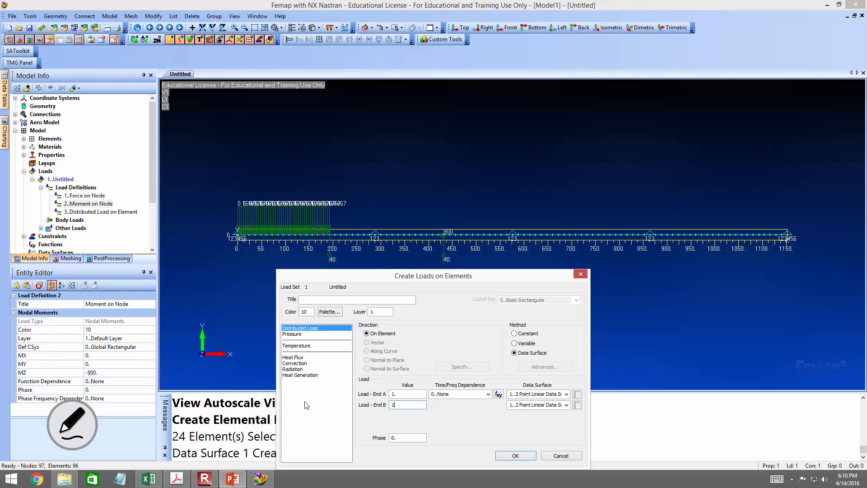
pyautogui.click(528, 456)
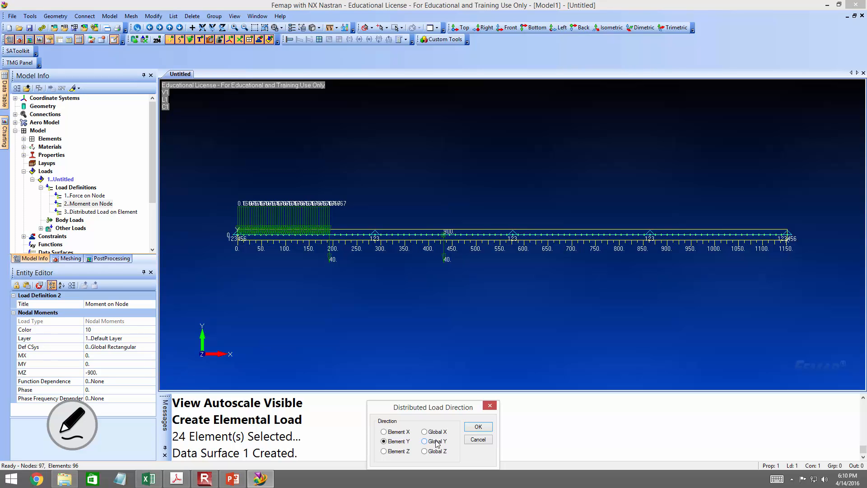
pyautogui.click(477, 428)
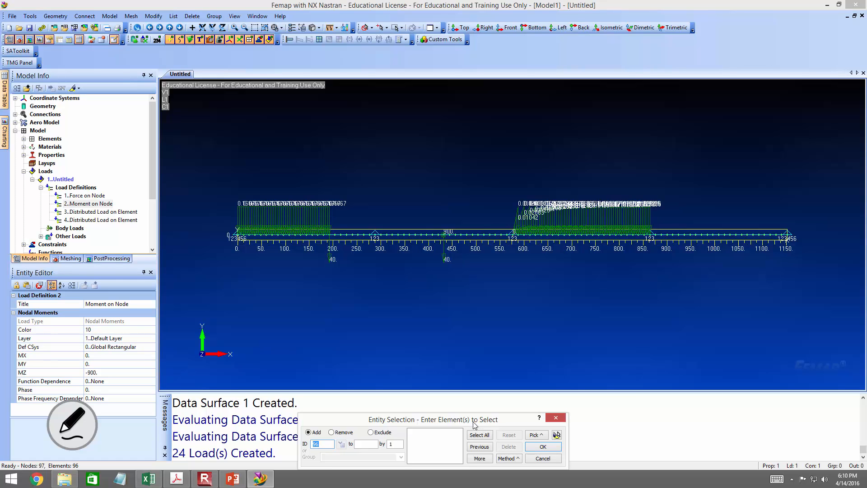
pyautogui.press('Escape')
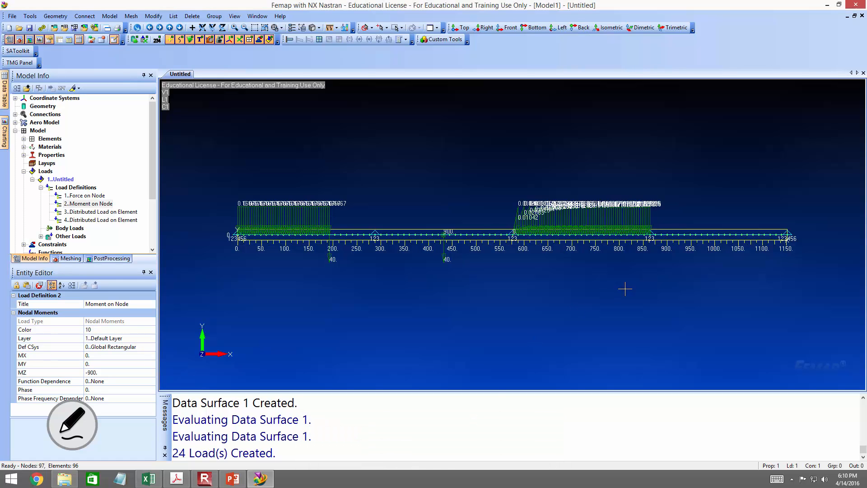
# Step: Examine the linearly varying load arrows and values close up, starting at the support at X = 576
pyautogui.scroll(8, 572, 216)
pyautogui.scroll(2, 570, 216)
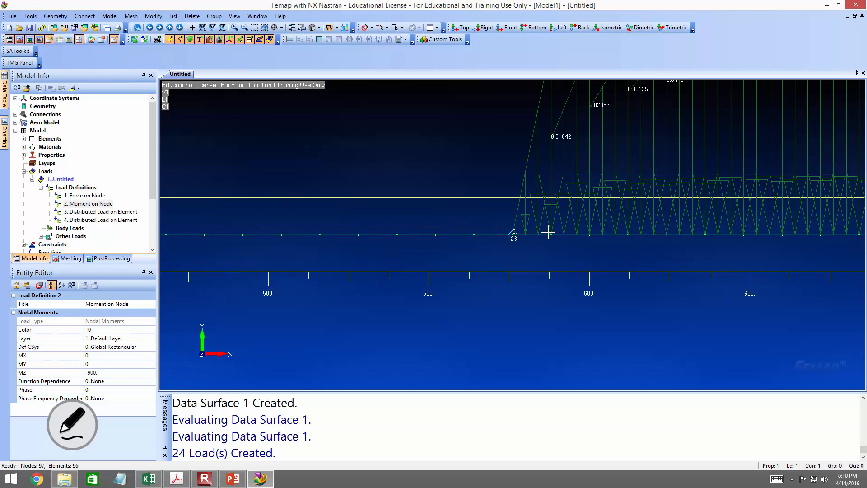
pyautogui.scroll(2, 553, 216)
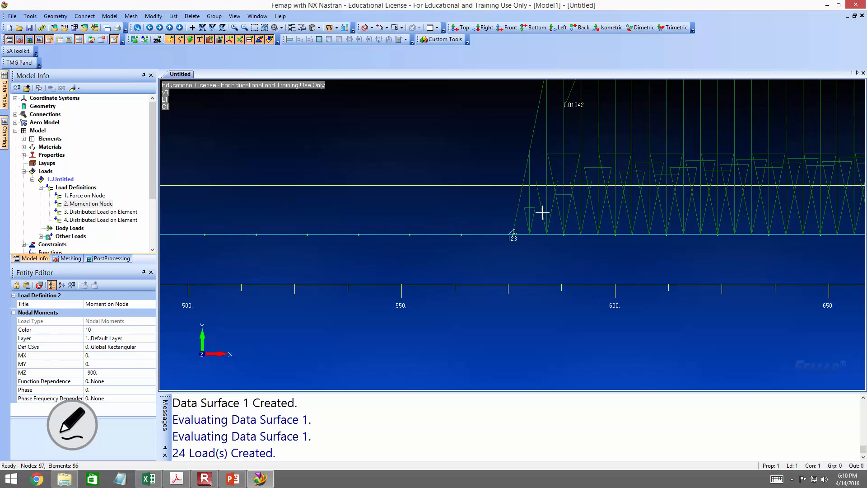
pyautogui.click(170, 28)
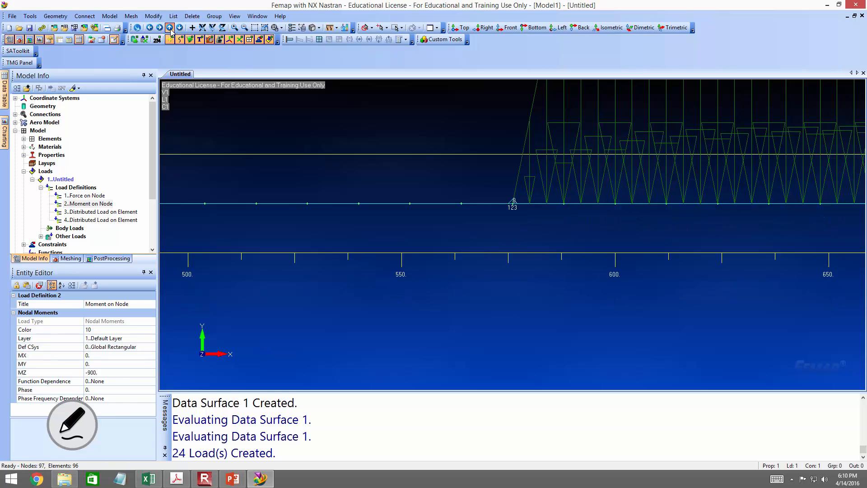
pyautogui.click(170, 28)
pyautogui.click(171, 28)
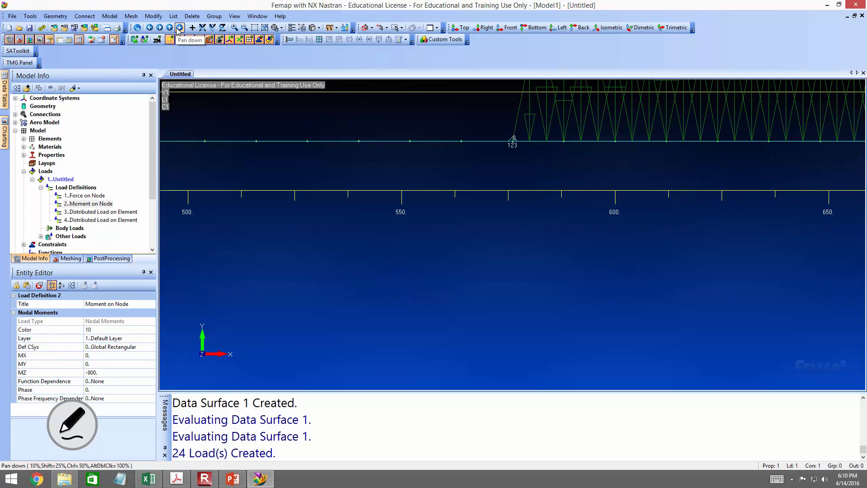
pyautogui.click(179, 28)
pyautogui.click(180, 28)
pyautogui.click(180, 28)
pyautogui.click(180, 28)
pyautogui.click(179, 28)
pyautogui.click(179, 28)
pyautogui.click(180, 28)
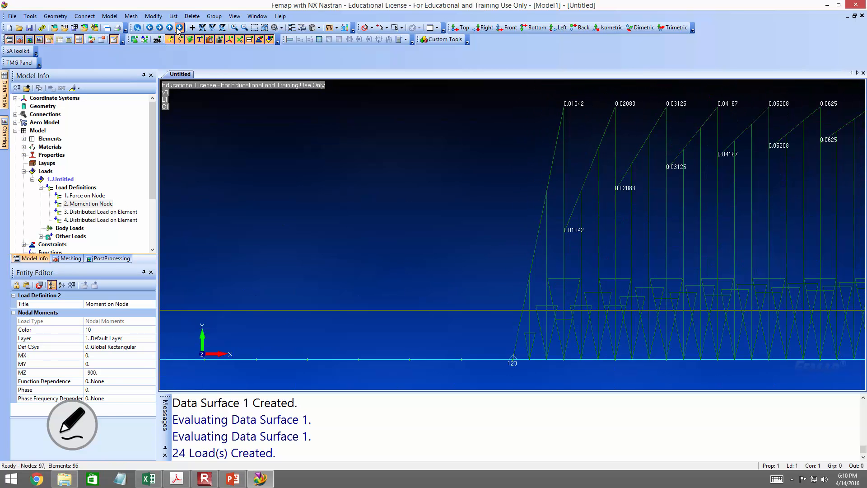
pyautogui.click(179, 28)
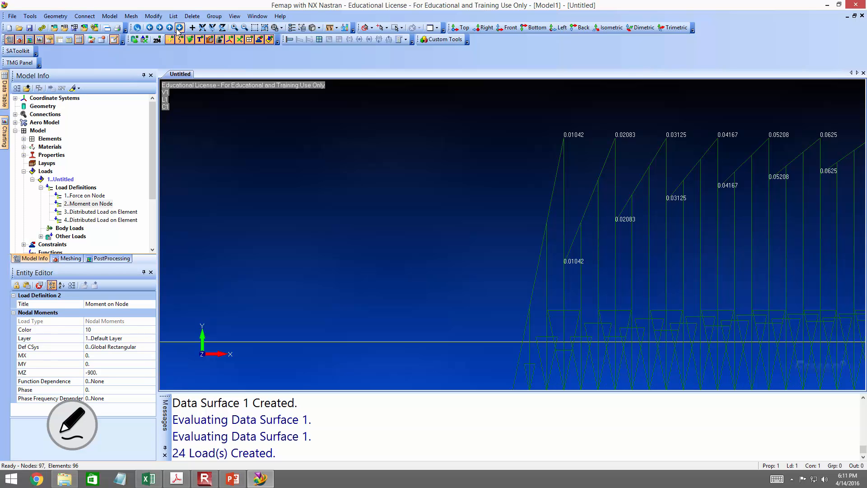
pyautogui.click(179, 28)
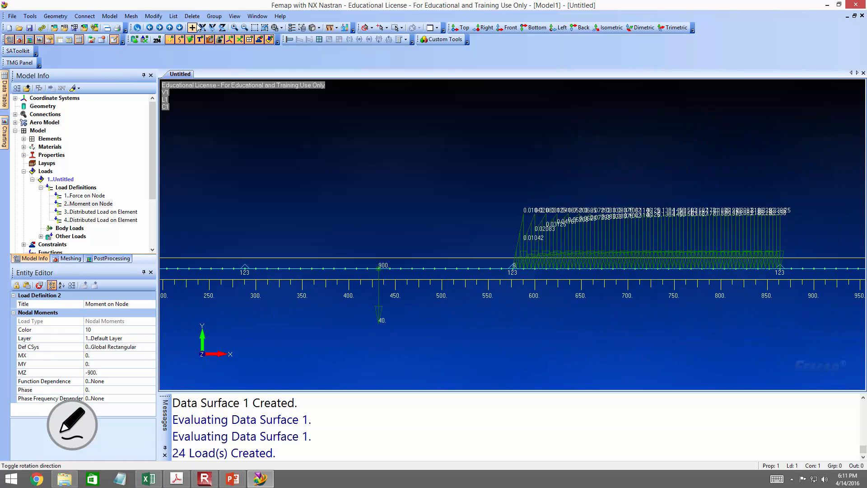
# Step: Examine the triangular load's arrows and values close up at the third span's far end, near X = 864
pyautogui.click(160, 28)
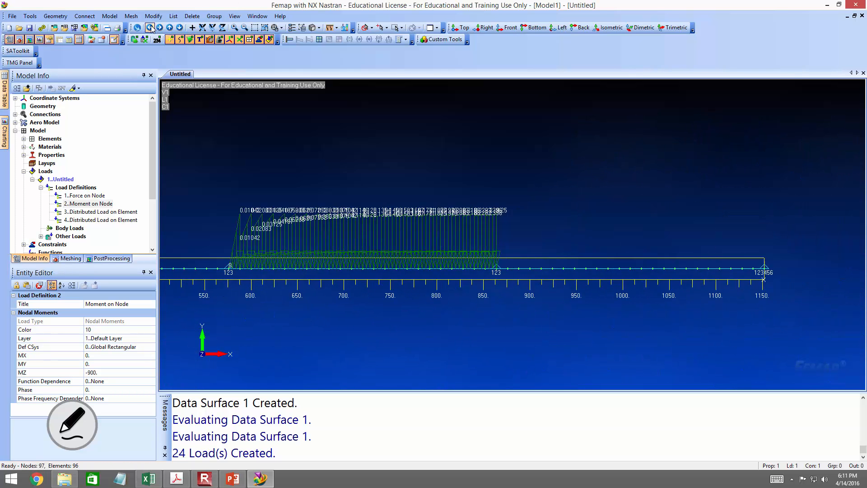
pyautogui.scroll(13, 294, 116)
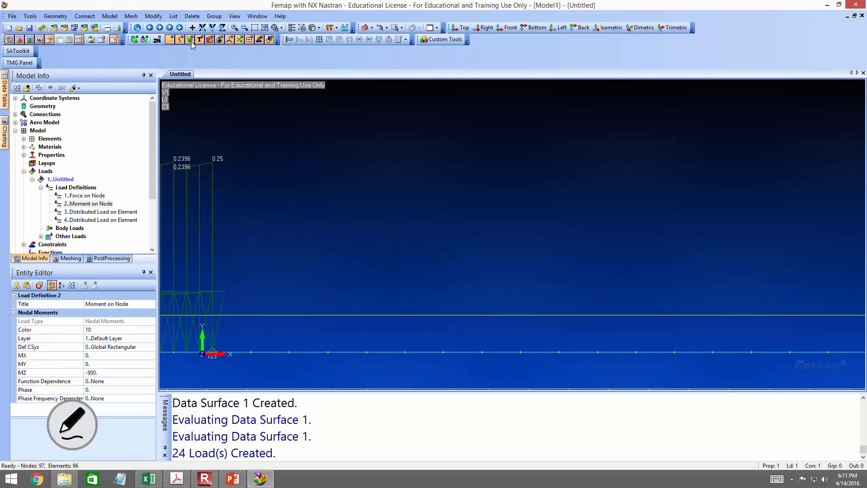
pyautogui.click(160, 28)
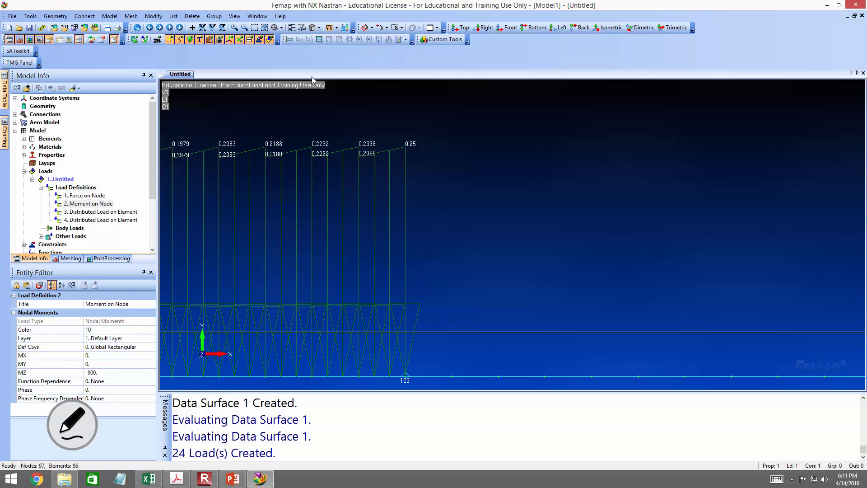
# Step: Fit the whole loaded beam in the view and hide the workplane and its rulers
pyautogui.hotkey('ctrl', 'a')
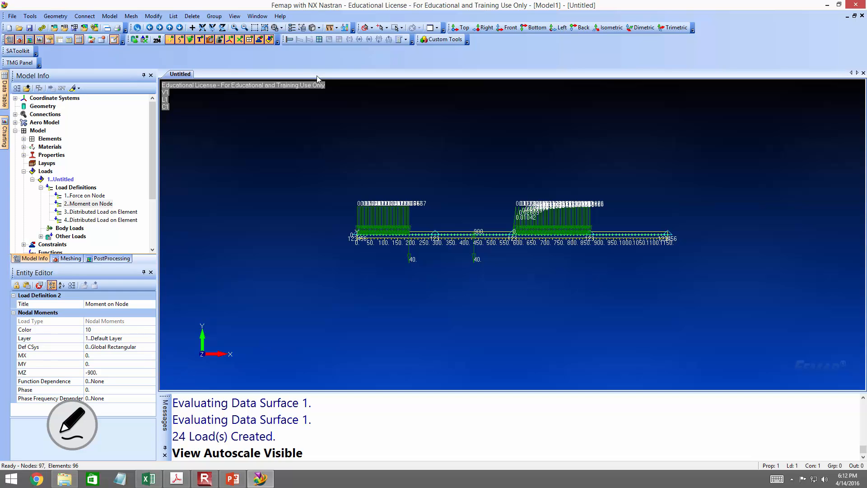
pyautogui.click(320, 27)
pyautogui.click(338, 170)
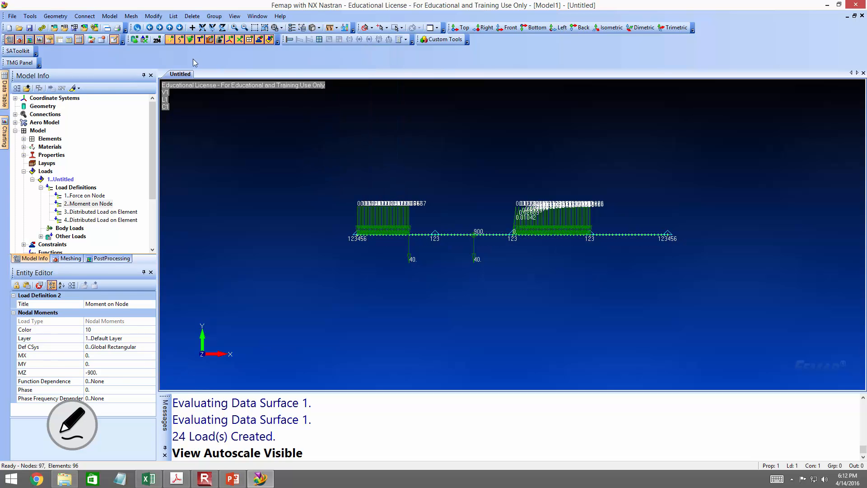
# Step: Create an untitled analysis set with 36..NX Nastran as the program and 1..Static as the type, and run the analysis
pyautogui.click(110, 16)
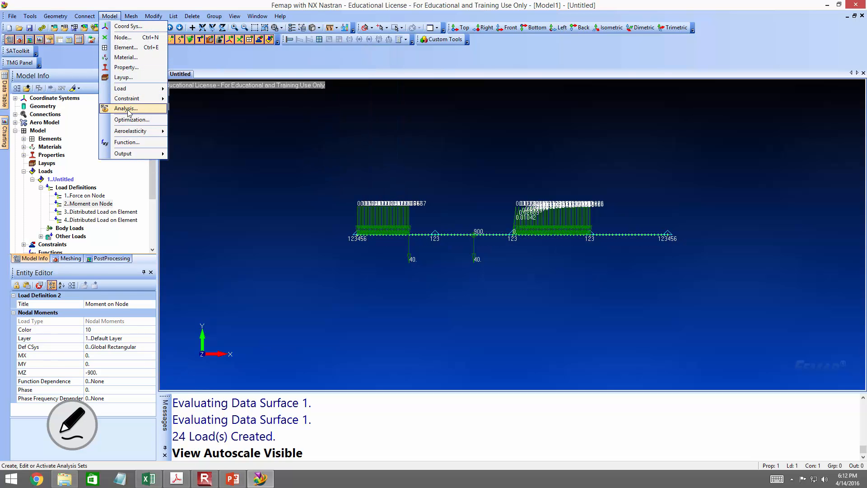
pyautogui.click(126, 108)
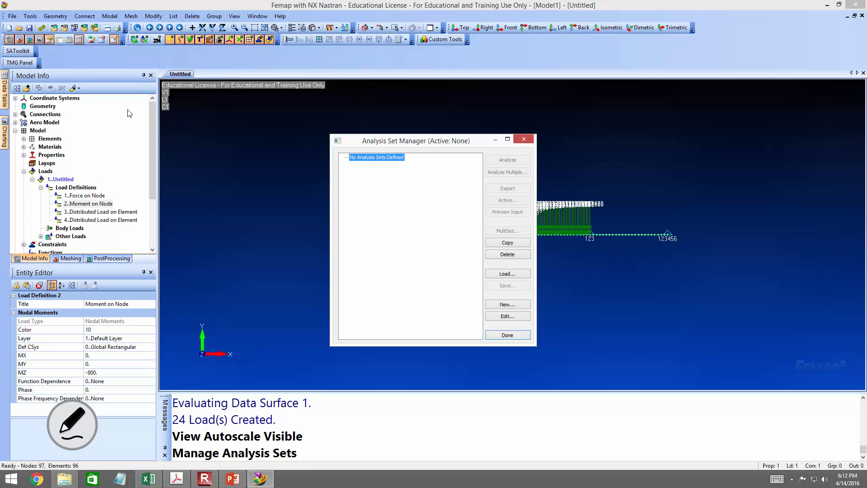
pyautogui.click(517, 304)
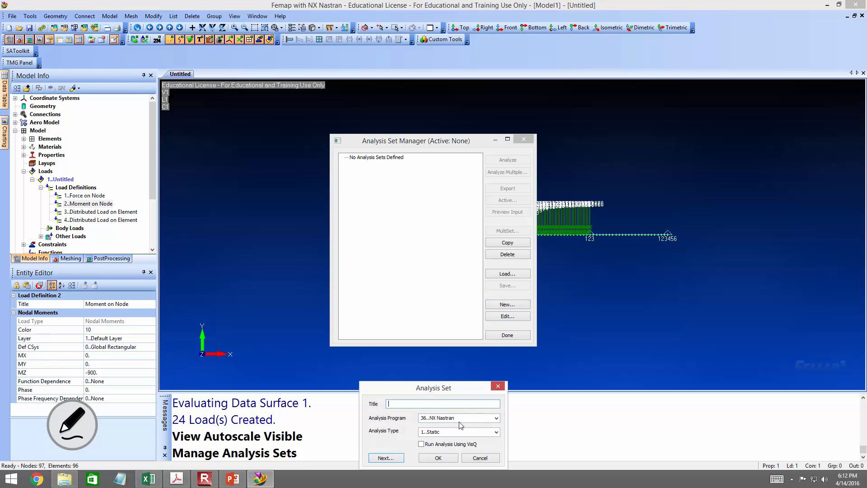
pyautogui.click(438, 458)
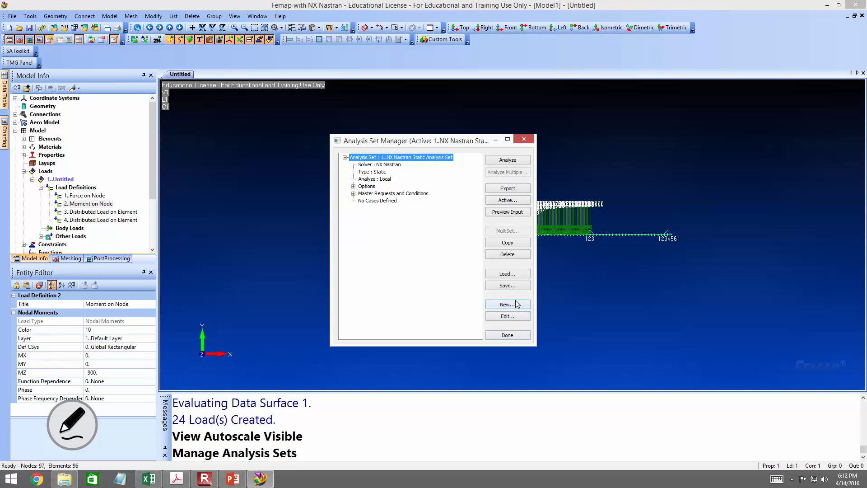
pyautogui.click(503, 161)
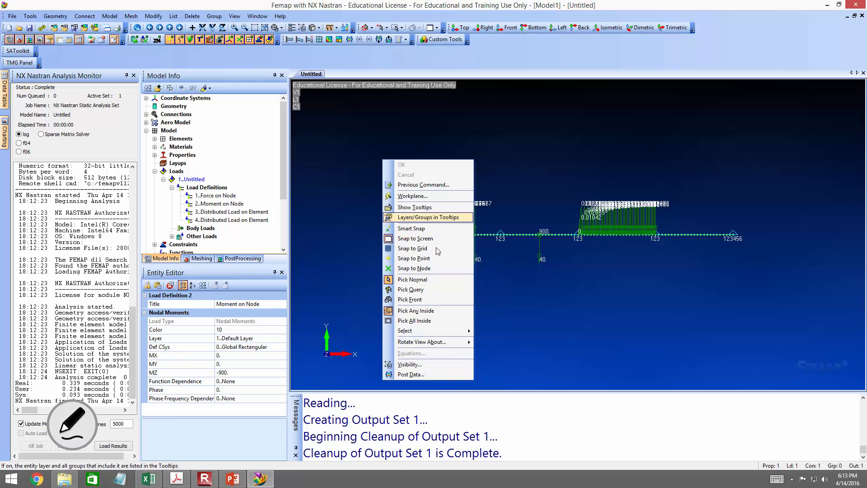
# Step: Hide all load and constraint symbols in the view, leaving the mesh and geometry displayed
pyautogui.click(443, 364)
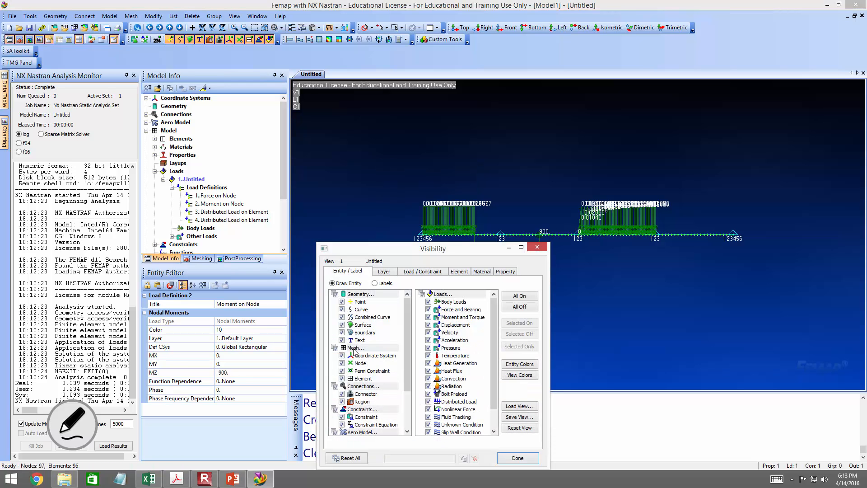
pyautogui.click(422, 294)
pyautogui.click(334, 410)
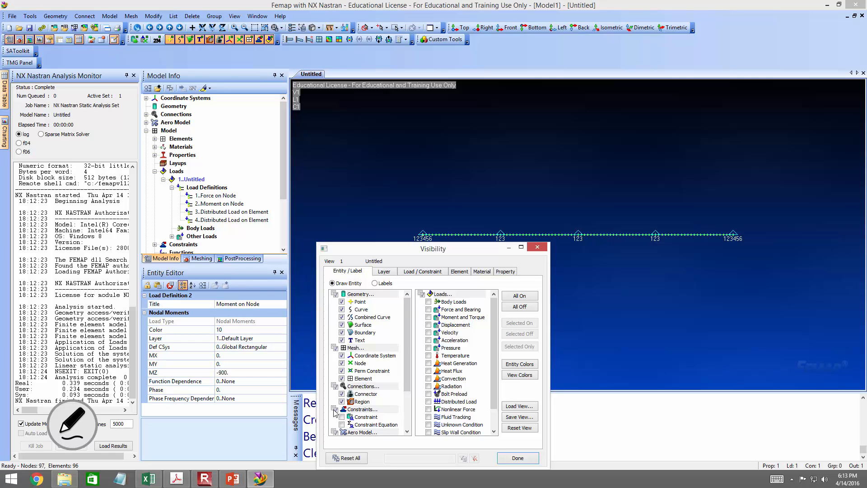
pyautogui.click(538, 248)
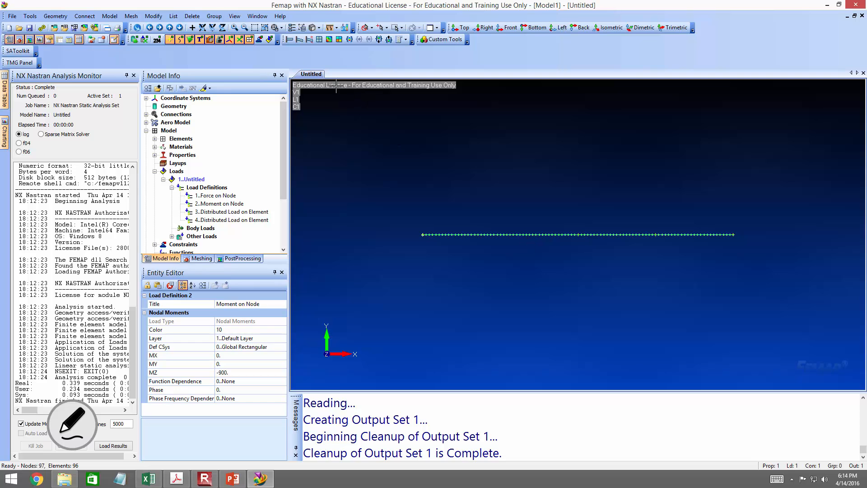
# Step: Display the beam's deformed shape, close the NX Nastran Analysis Monitor, and inspect the curve up to the fixed far end
pyautogui.click(302, 39)
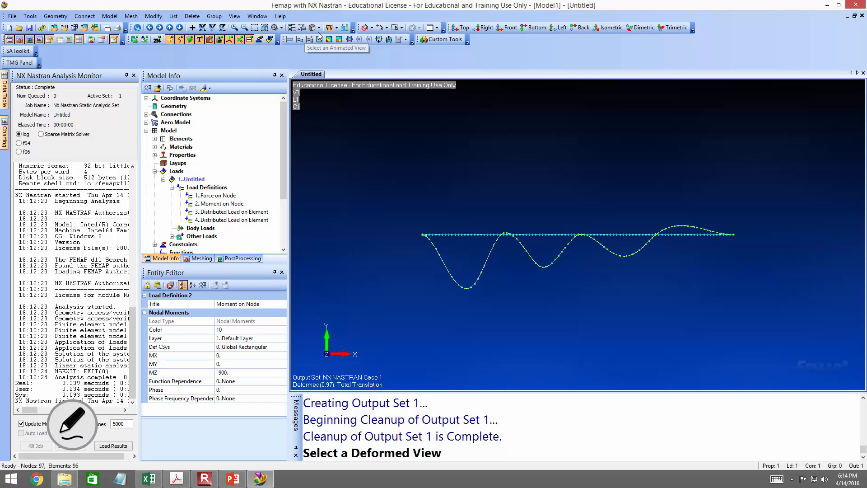
pyautogui.click(134, 75)
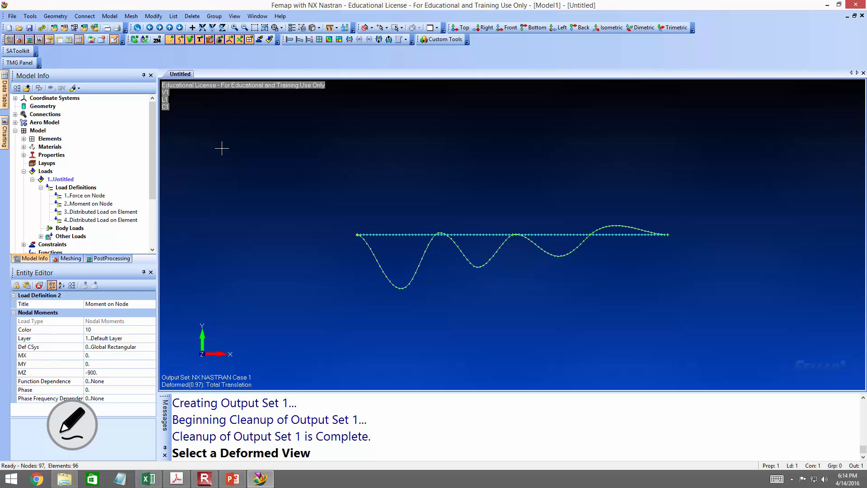
pyautogui.scroll(5, 511, 241)
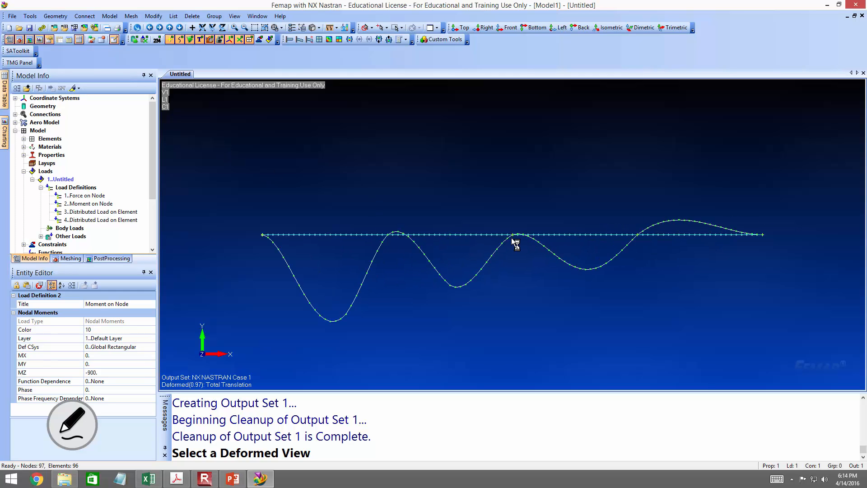
pyautogui.keyDown('ctrl'); pyautogui.click(159, 28); pyautogui.keyUp('ctrl')
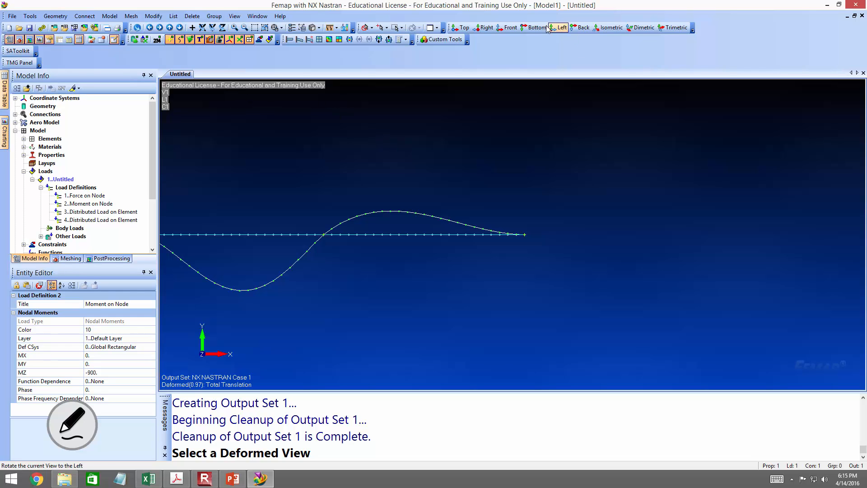
# Step: Show the whole beam undeformed in an isometric view
pyautogui.click(608, 27)
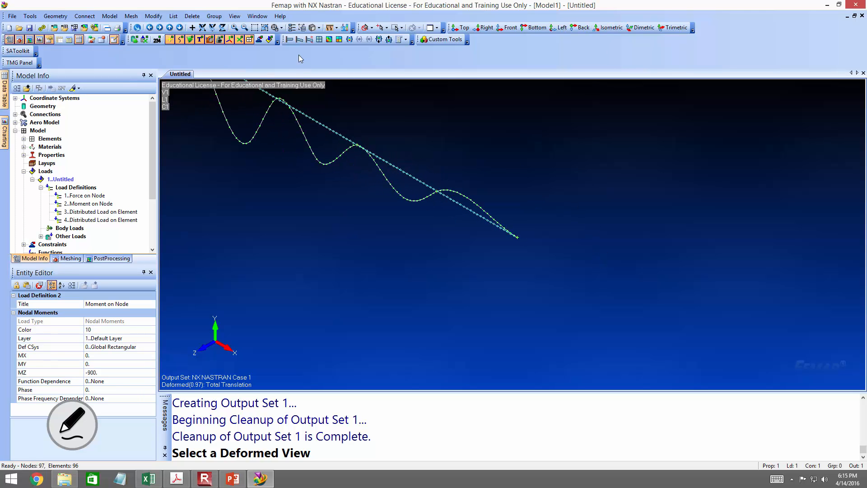
pyautogui.click(289, 40)
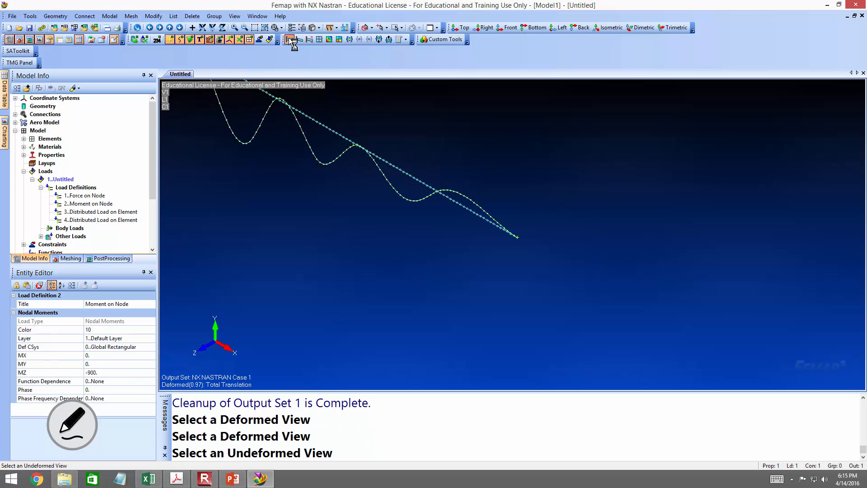
pyautogui.click(220, 30)
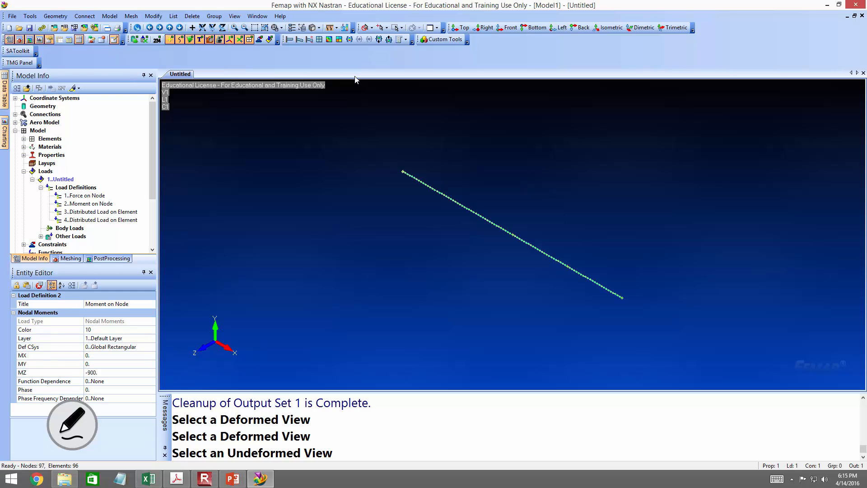
# Step: Set the contour style to Beam Diagram with 3014..Beam EndA Plane1 Moment as the contour vector
pyautogui.click(234, 16)
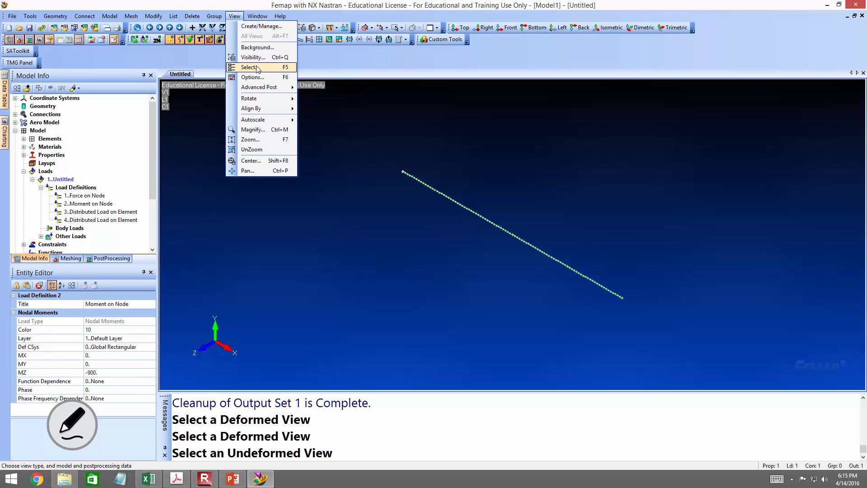
pyautogui.click(257, 68)
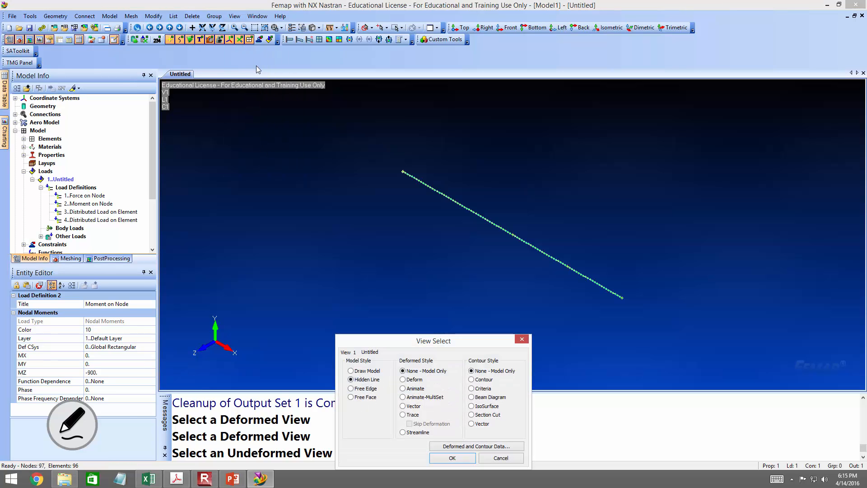
pyautogui.click(472, 398)
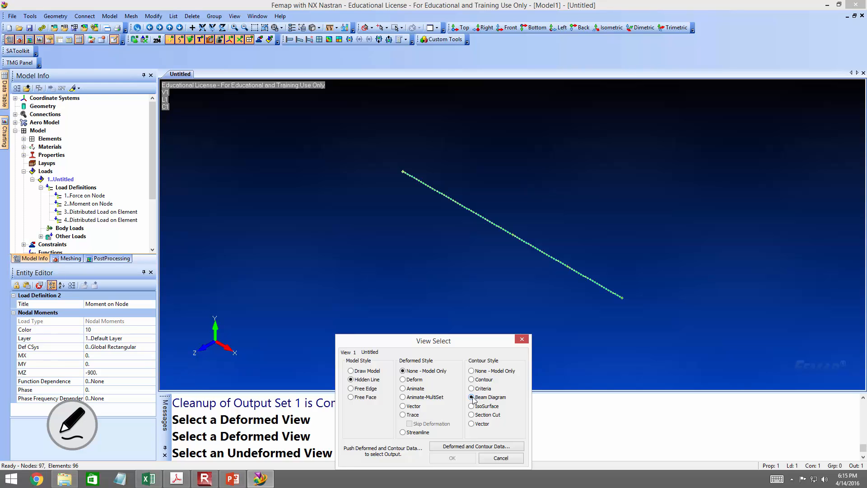
pyautogui.click(474, 447)
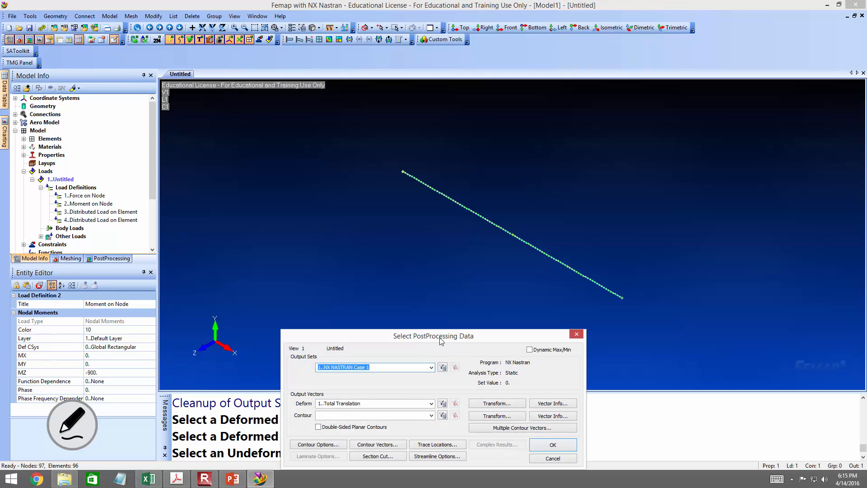
pyautogui.click(432, 415)
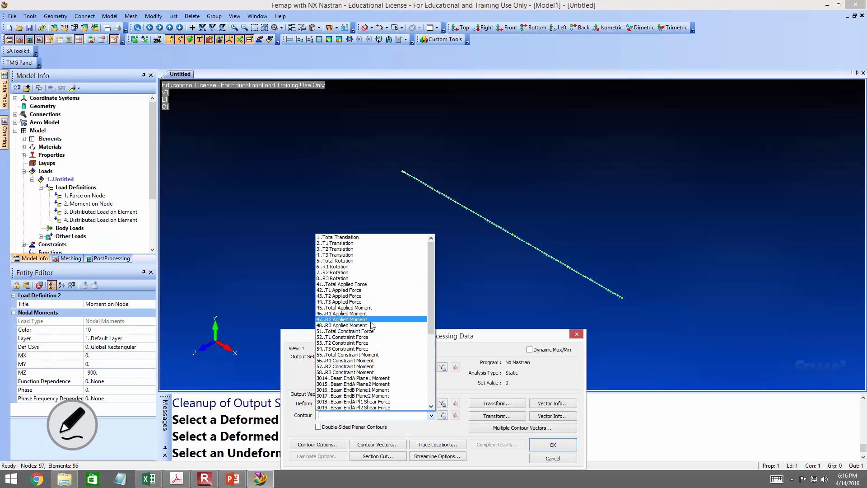
pyautogui.click(371, 380)
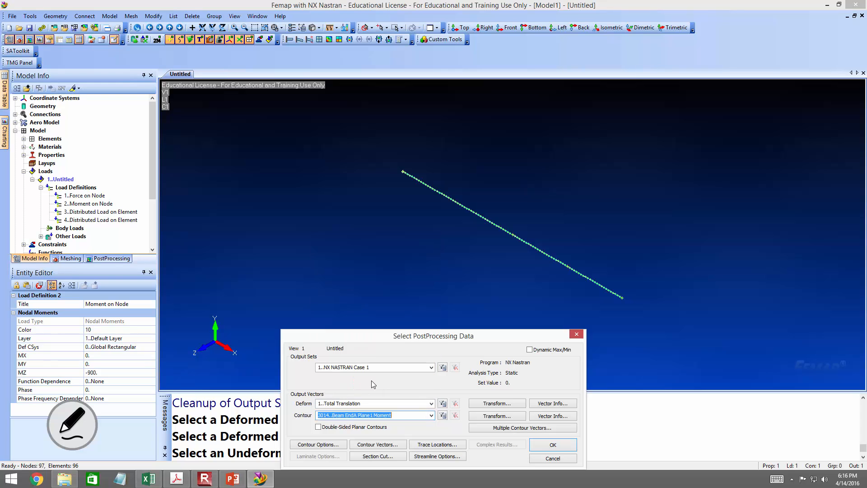
pyautogui.click(554, 445)
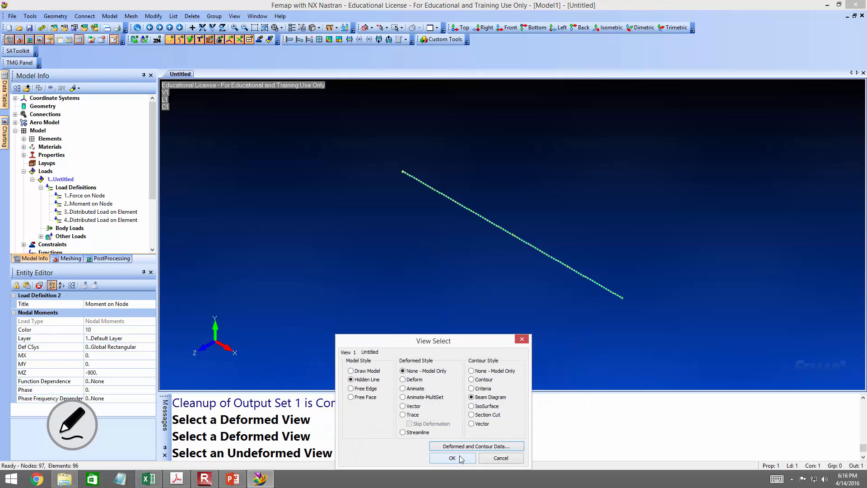
pyautogui.click(452, 457)
# Step: Switch the Beam EndA Plane1 Moment display to the Contour style and enlarge the beam in the view
pyautogui.click(332, 40)
pyautogui.scroll(3, 364, 108)
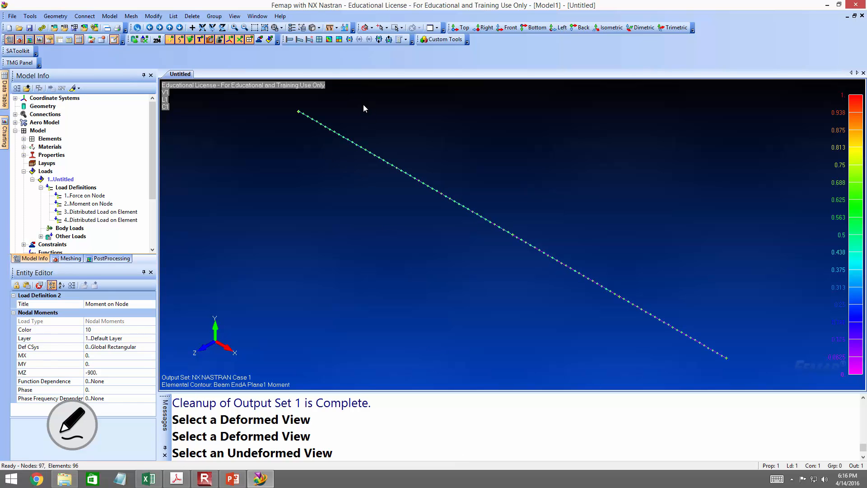
pyautogui.rightClick(346, 147)
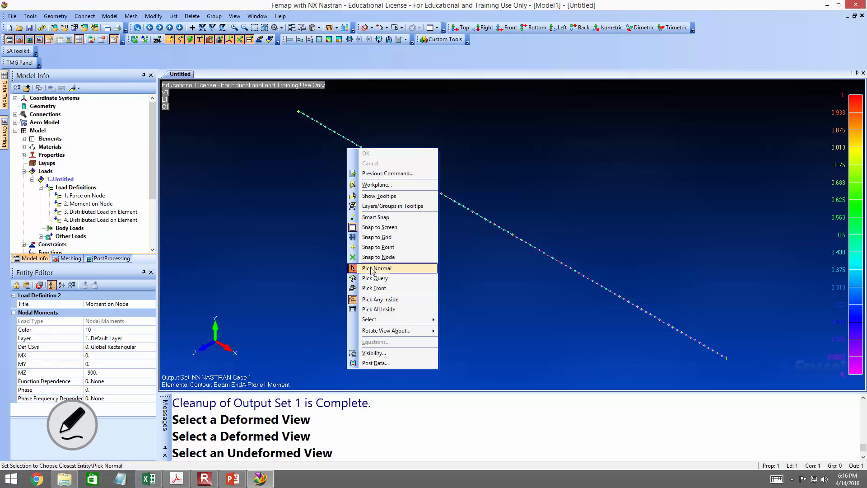
# Step: Try the Beam Diagram contour style again for the moment output, and return to the Contour style
pyautogui.click(231, 17)
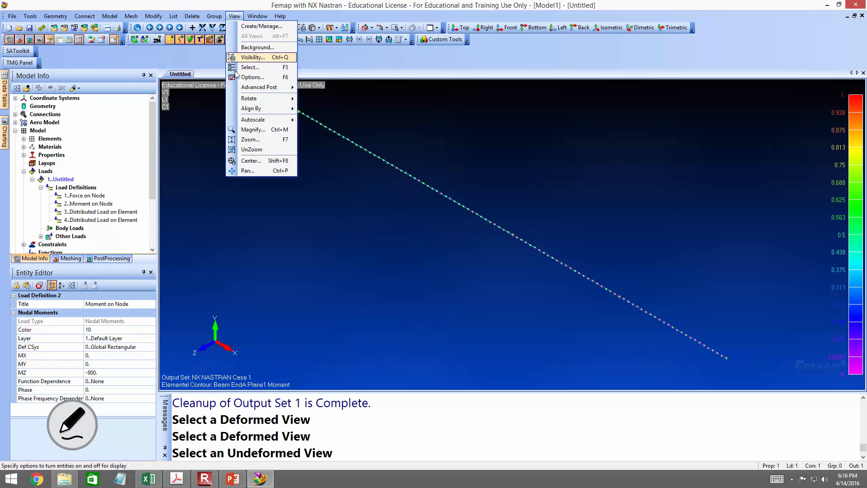
pyautogui.click(250, 67)
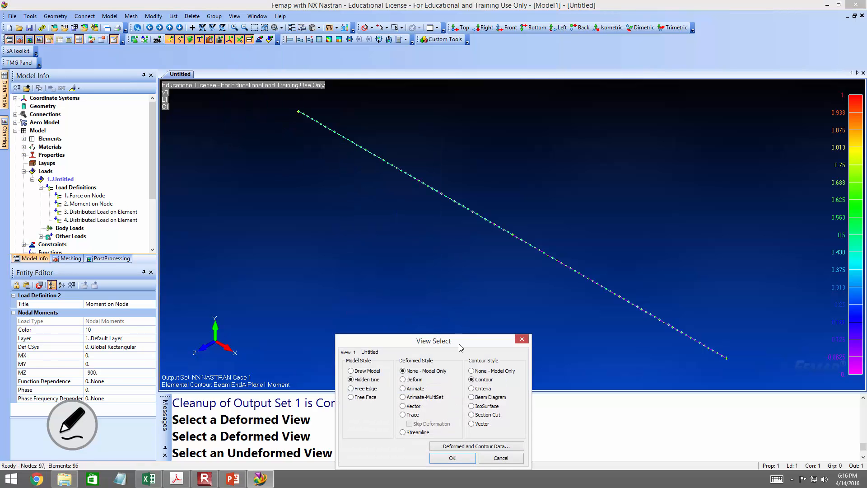
pyautogui.click(472, 396)
pyautogui.click(461, 458)
pyautogui.click(332, 42)
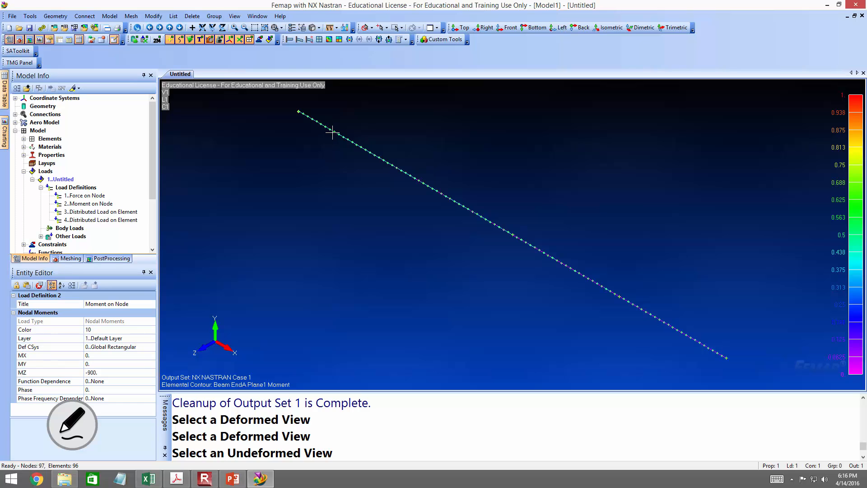
pyautogui.scroll(-1, 333, 133)
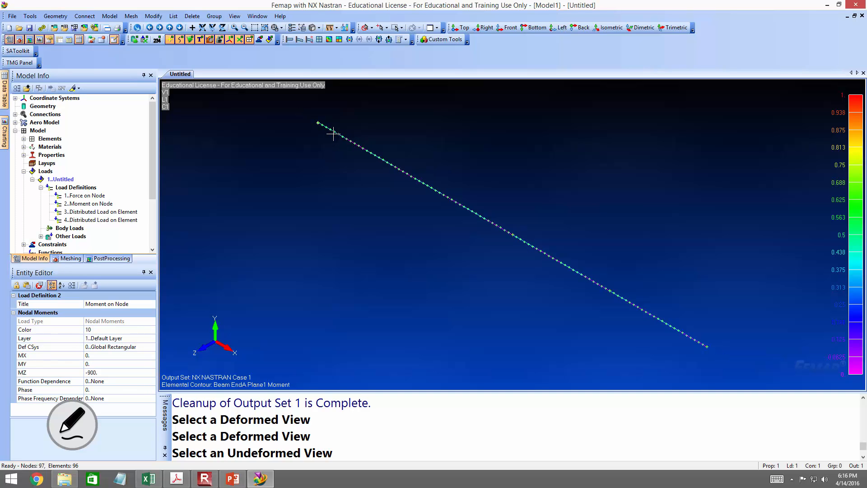